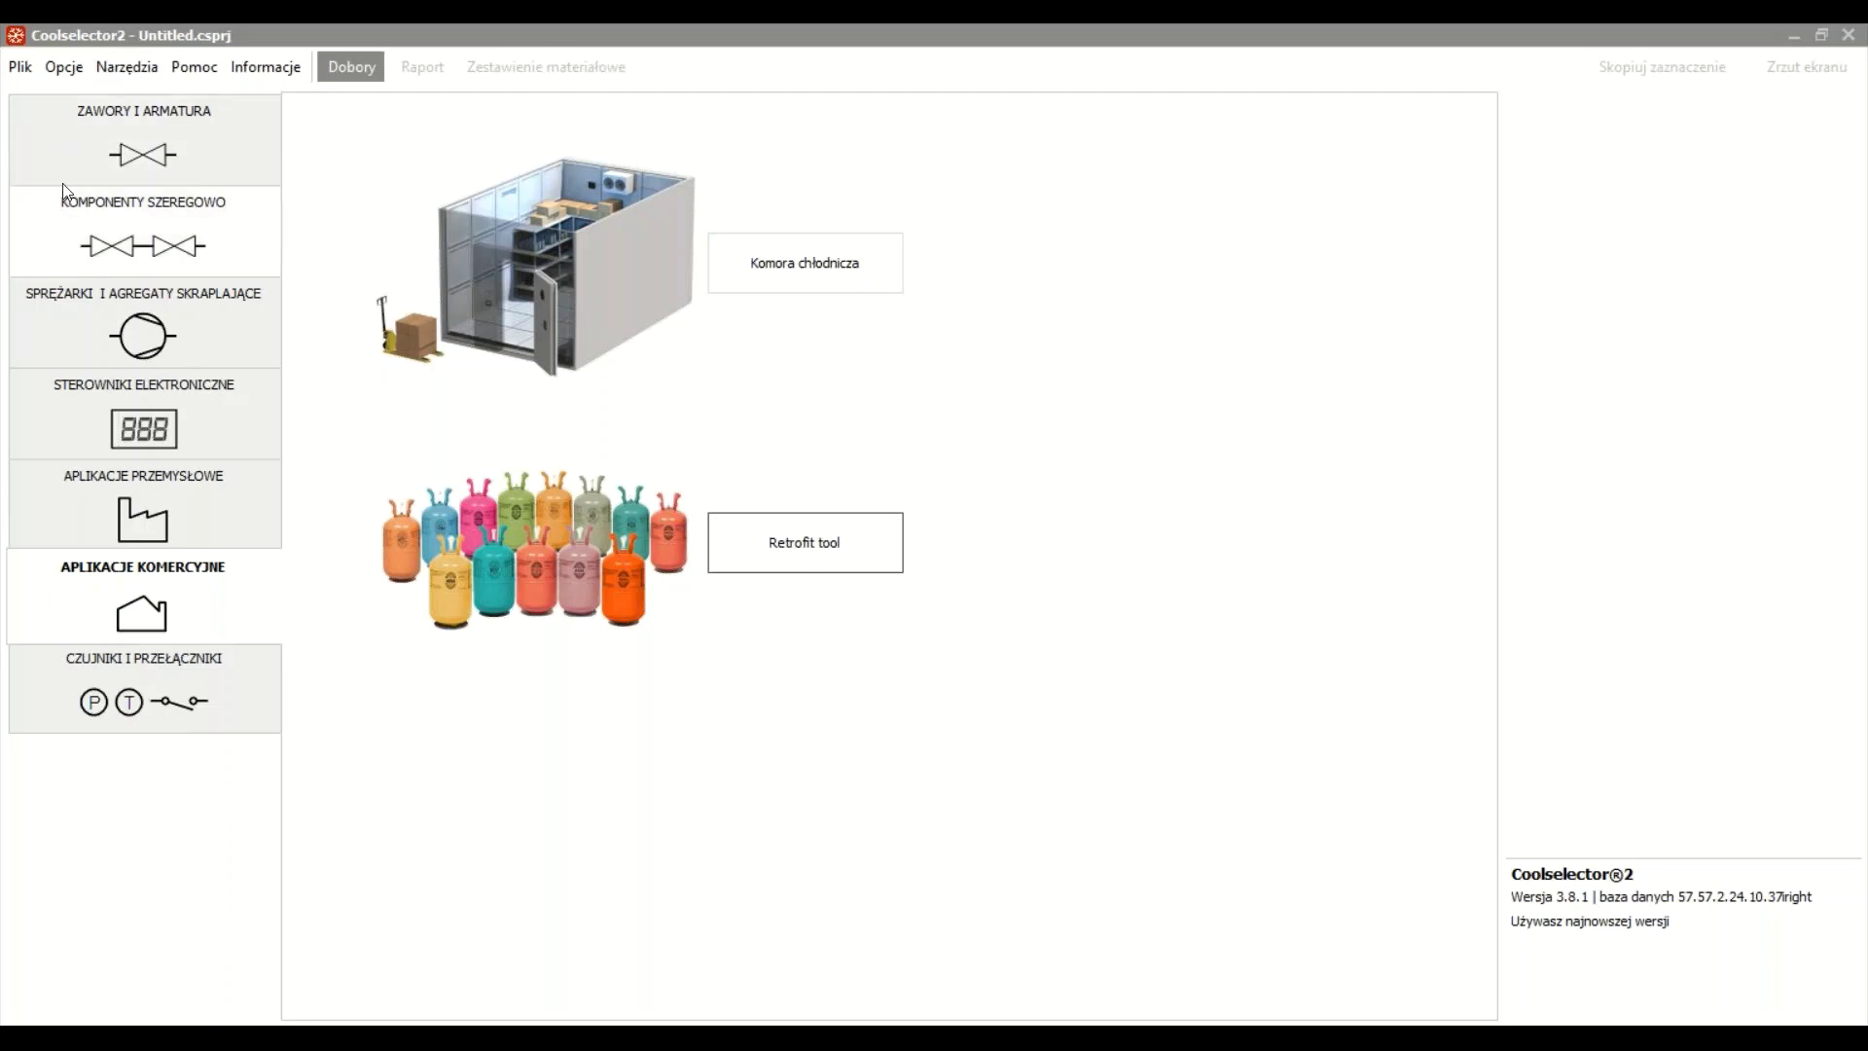
# Start a series-component calculation for the pressure-fed (Ciśnieniowy) liquid line and add a 1 m DIN-EN copper pipe after the condenser
pyautogui.click(137, 244)
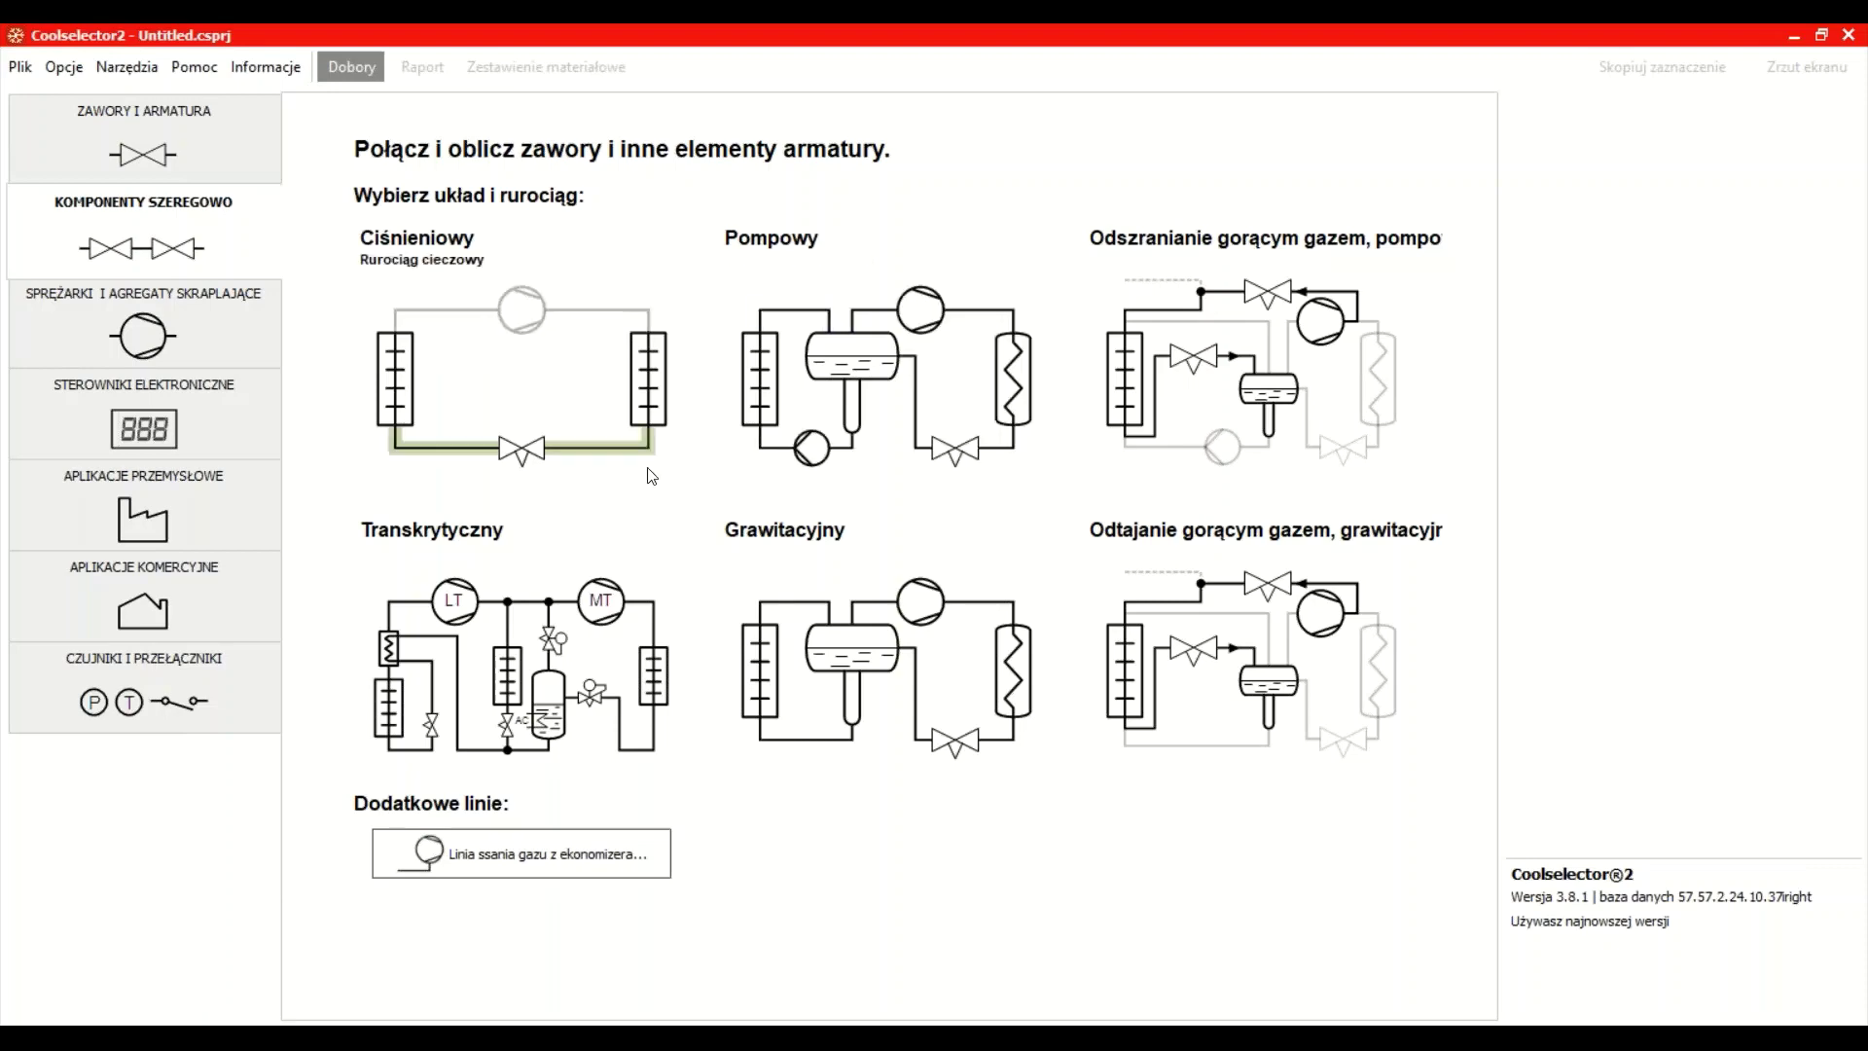
pyautogui.click(575, 455)
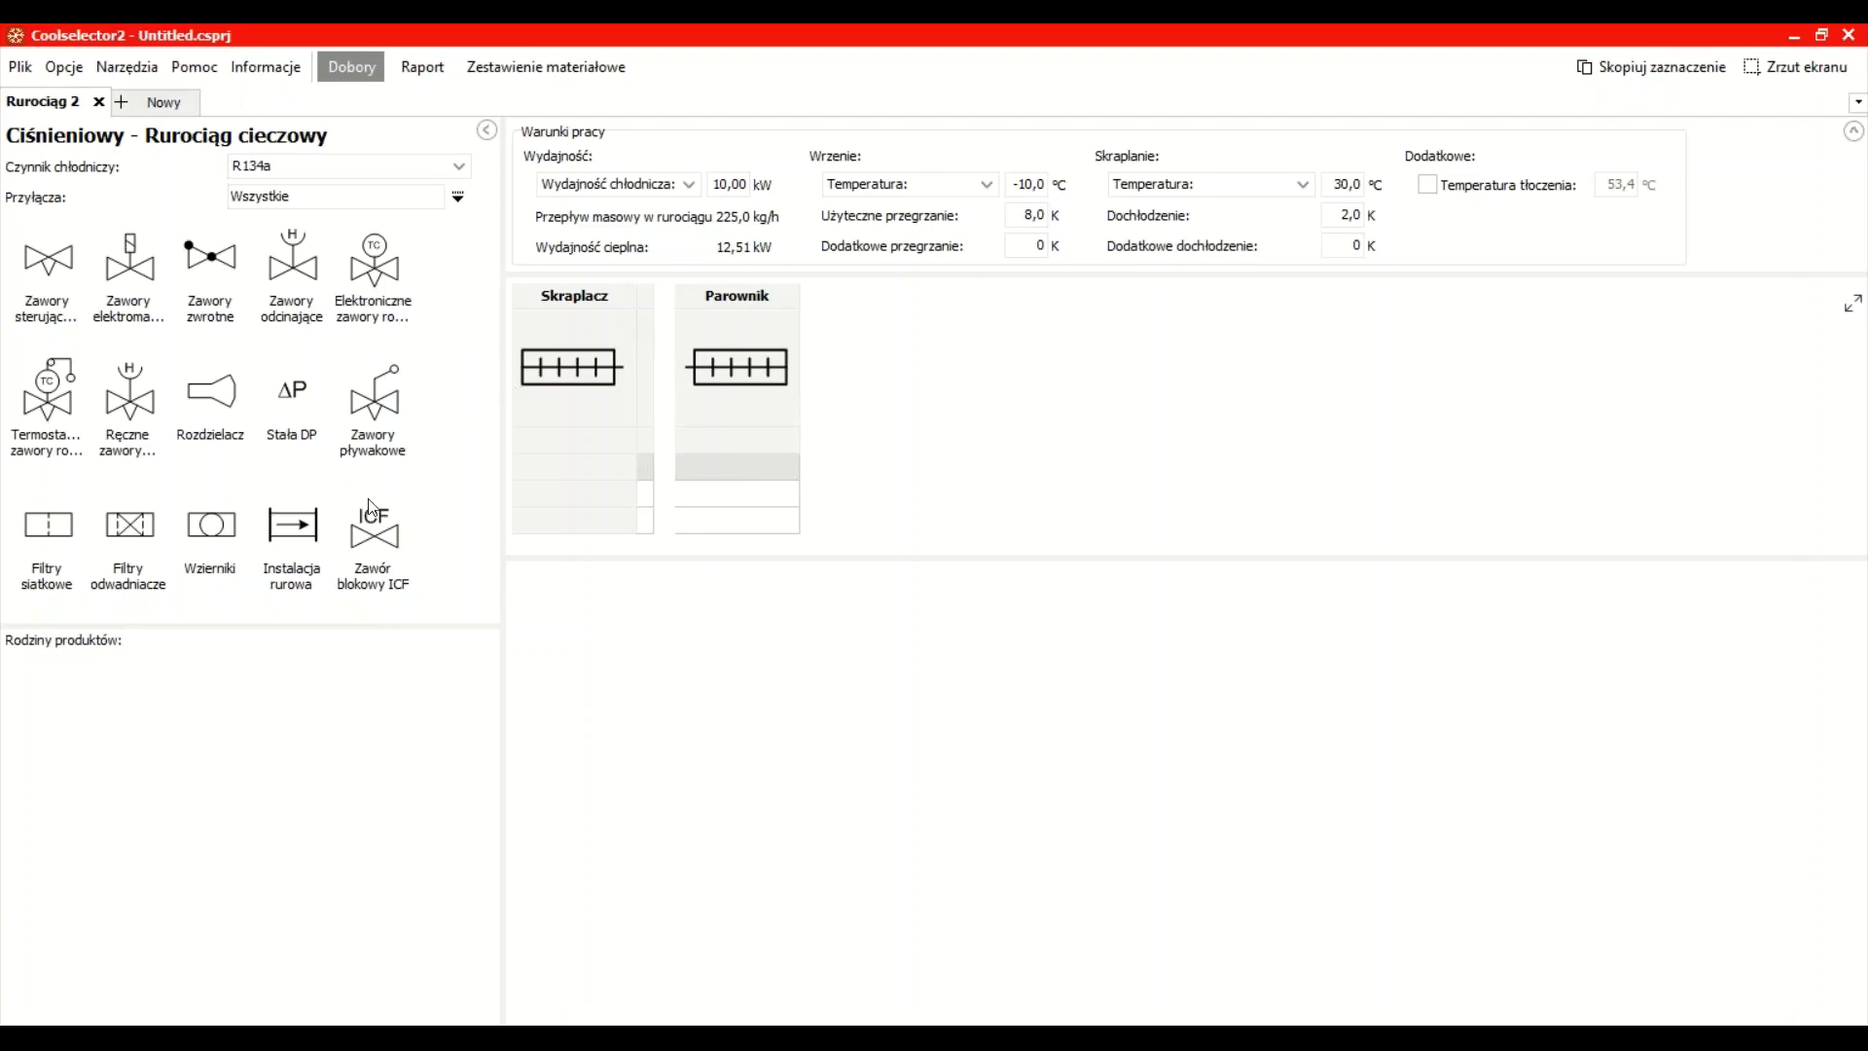
pyautogui.click(278, 532)
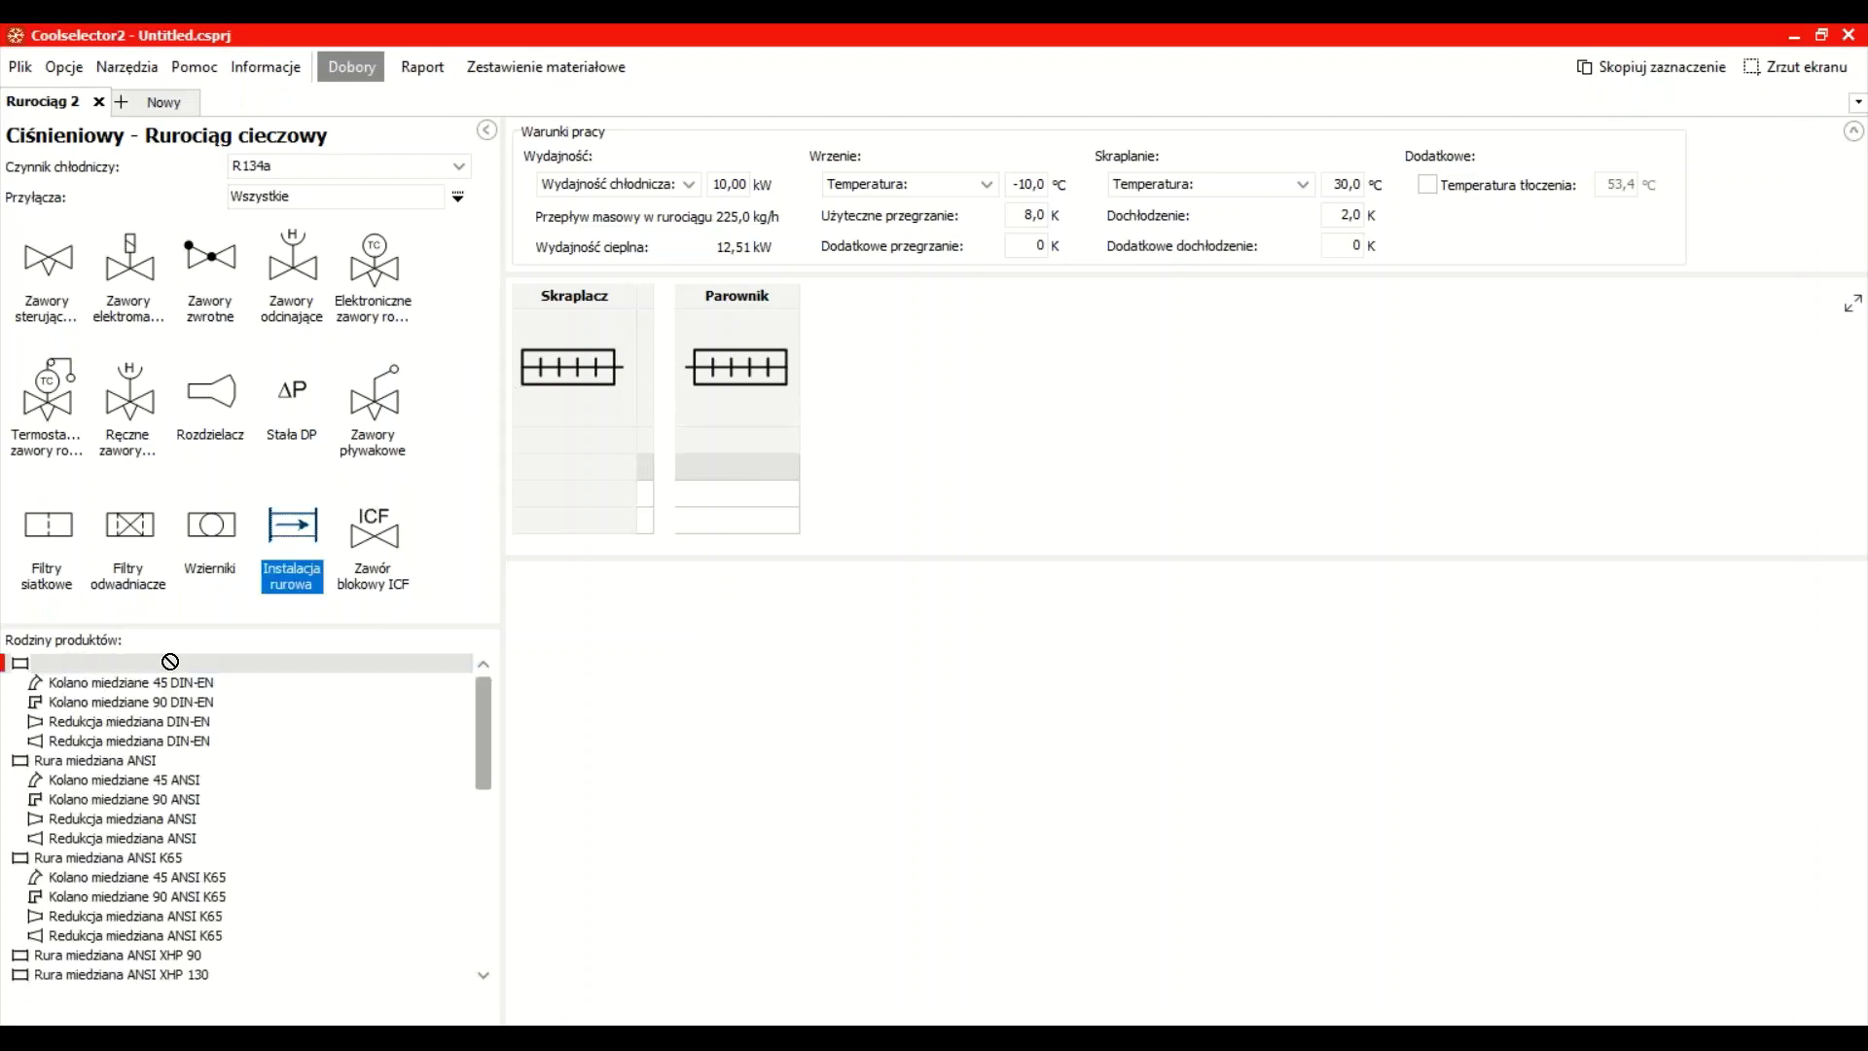
pyautogui.moveTo(165, 662); pyautogui.dragTo(671, 392)
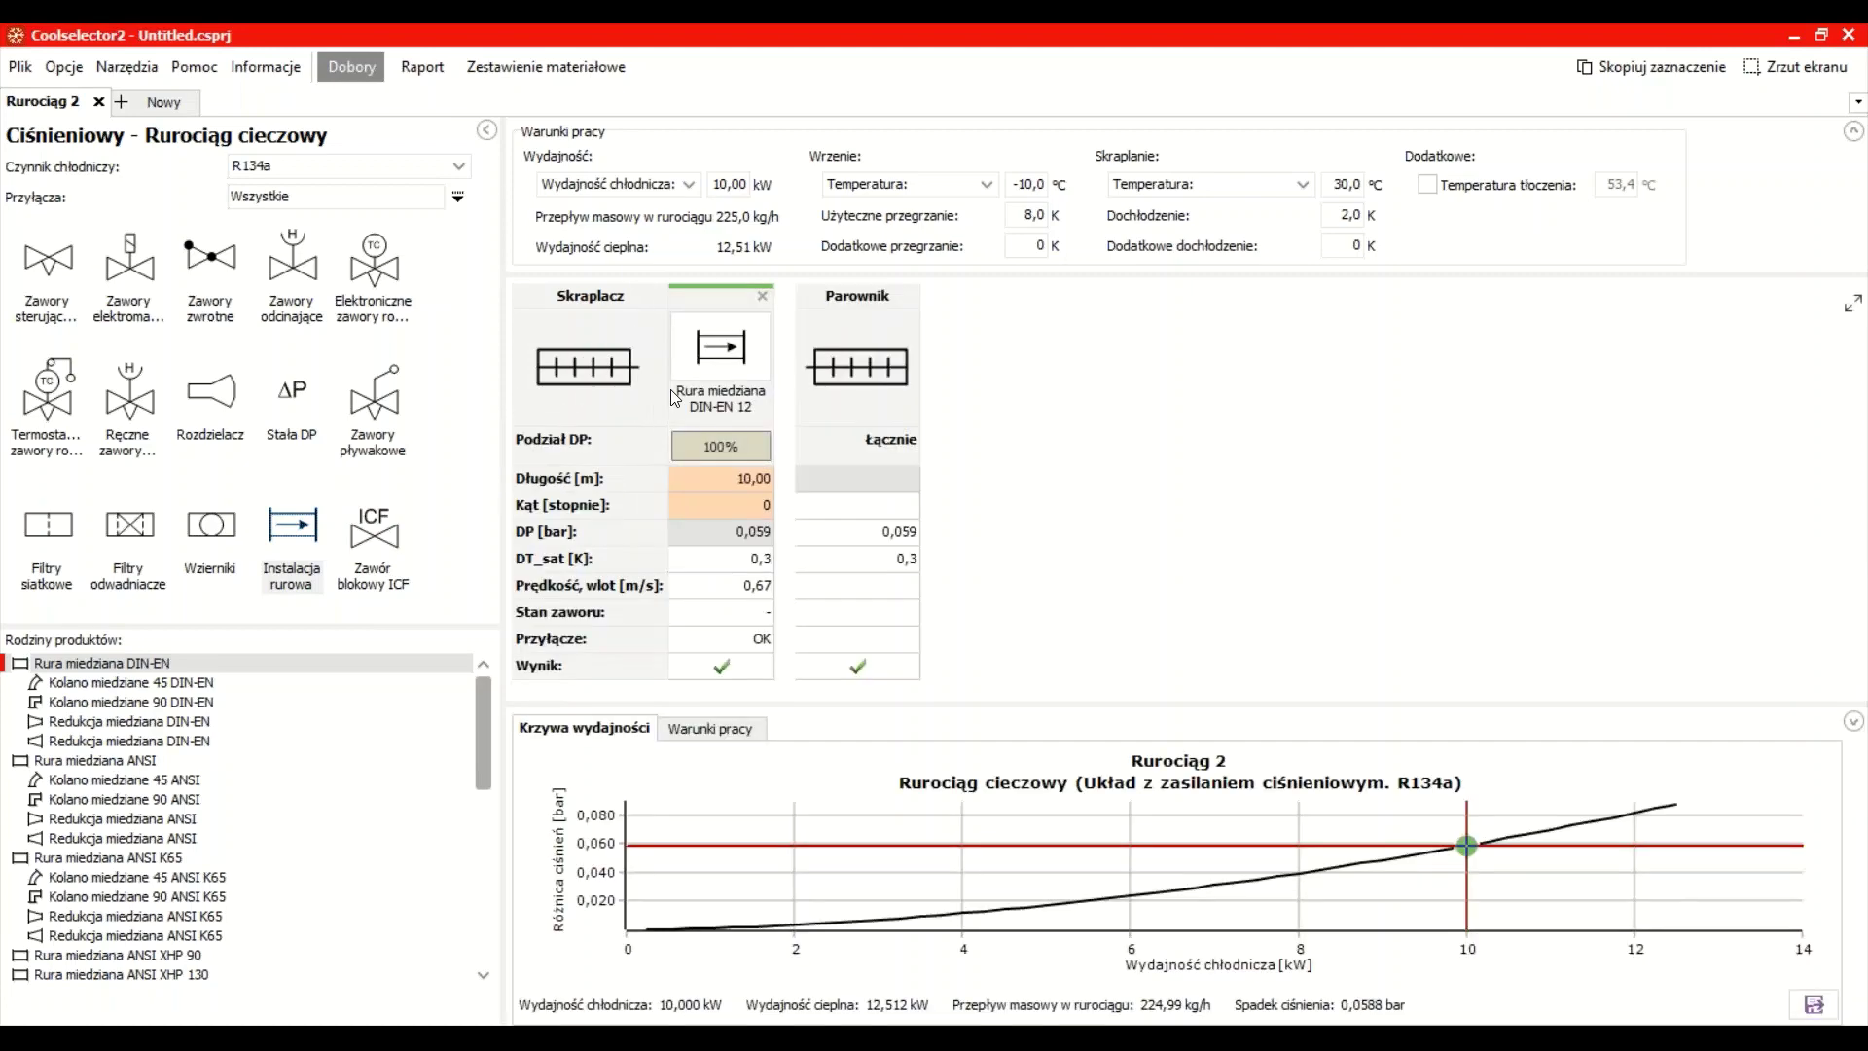
pyautogui.click(709, 481)
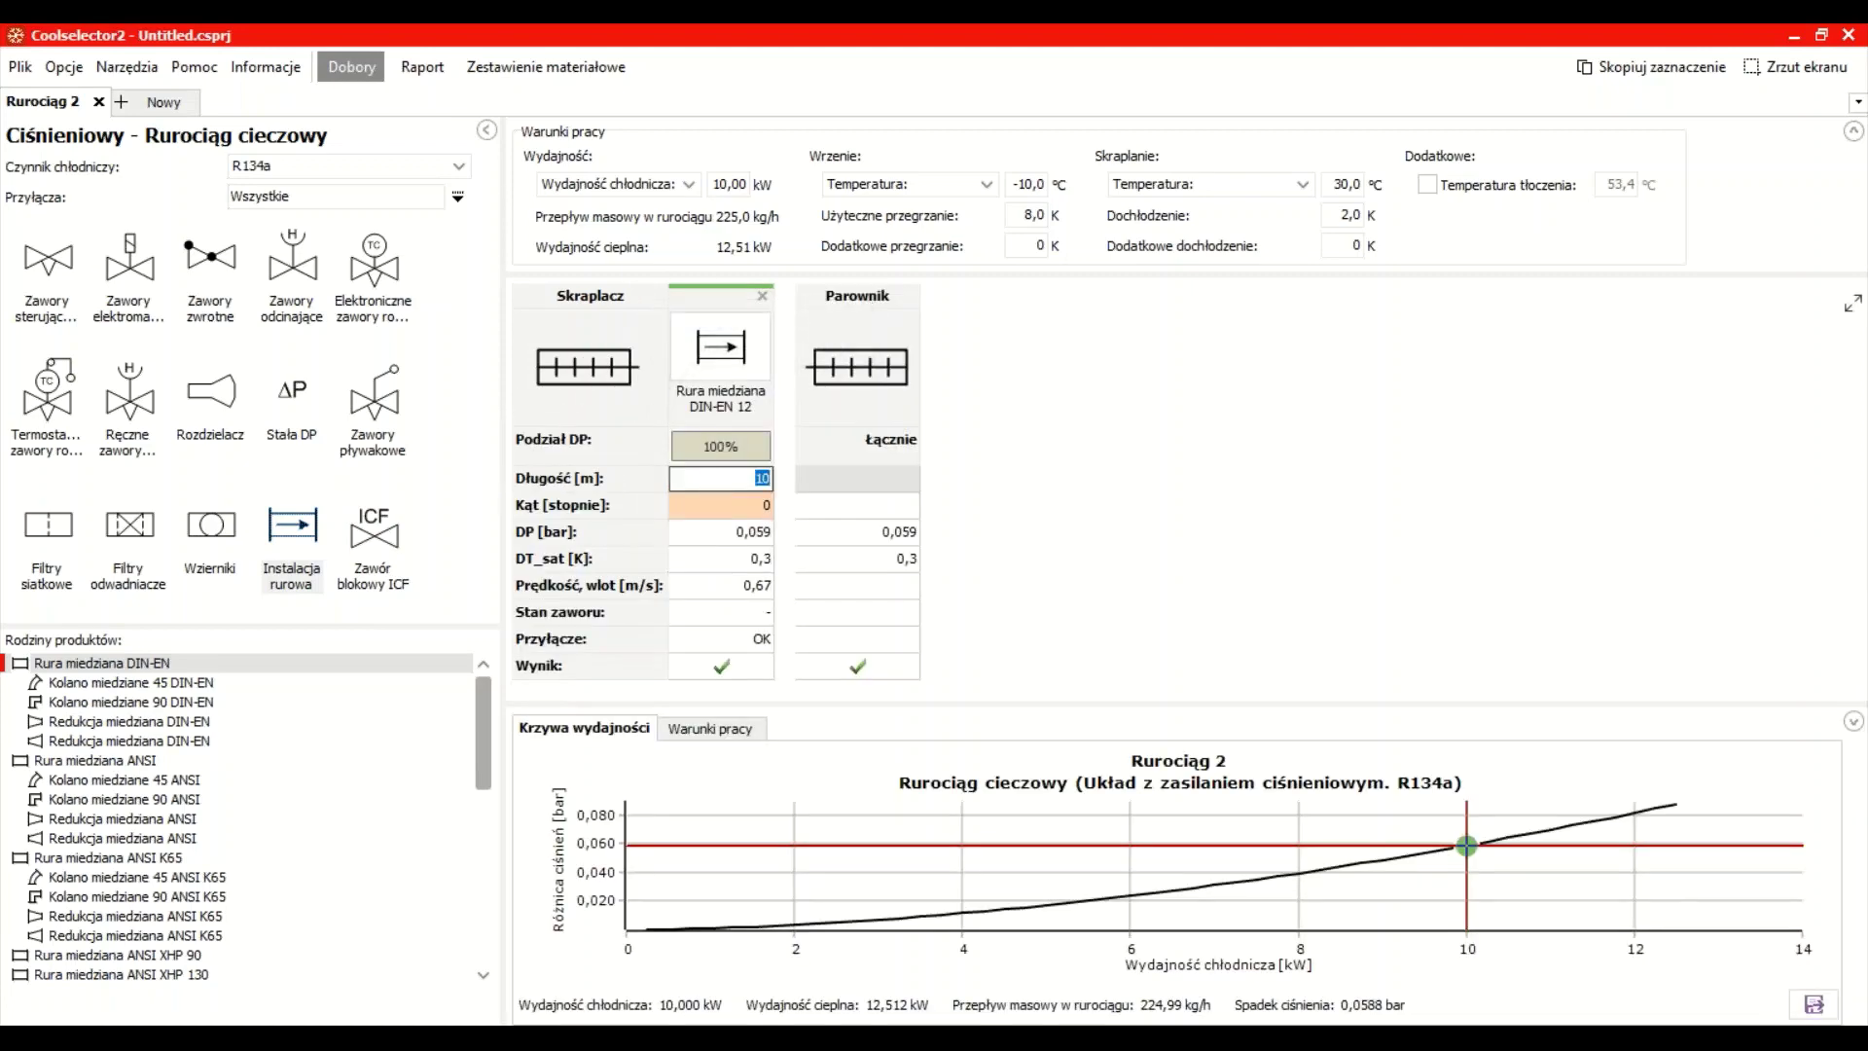
pyautogui.write('1')
pyautogui.press('Return')
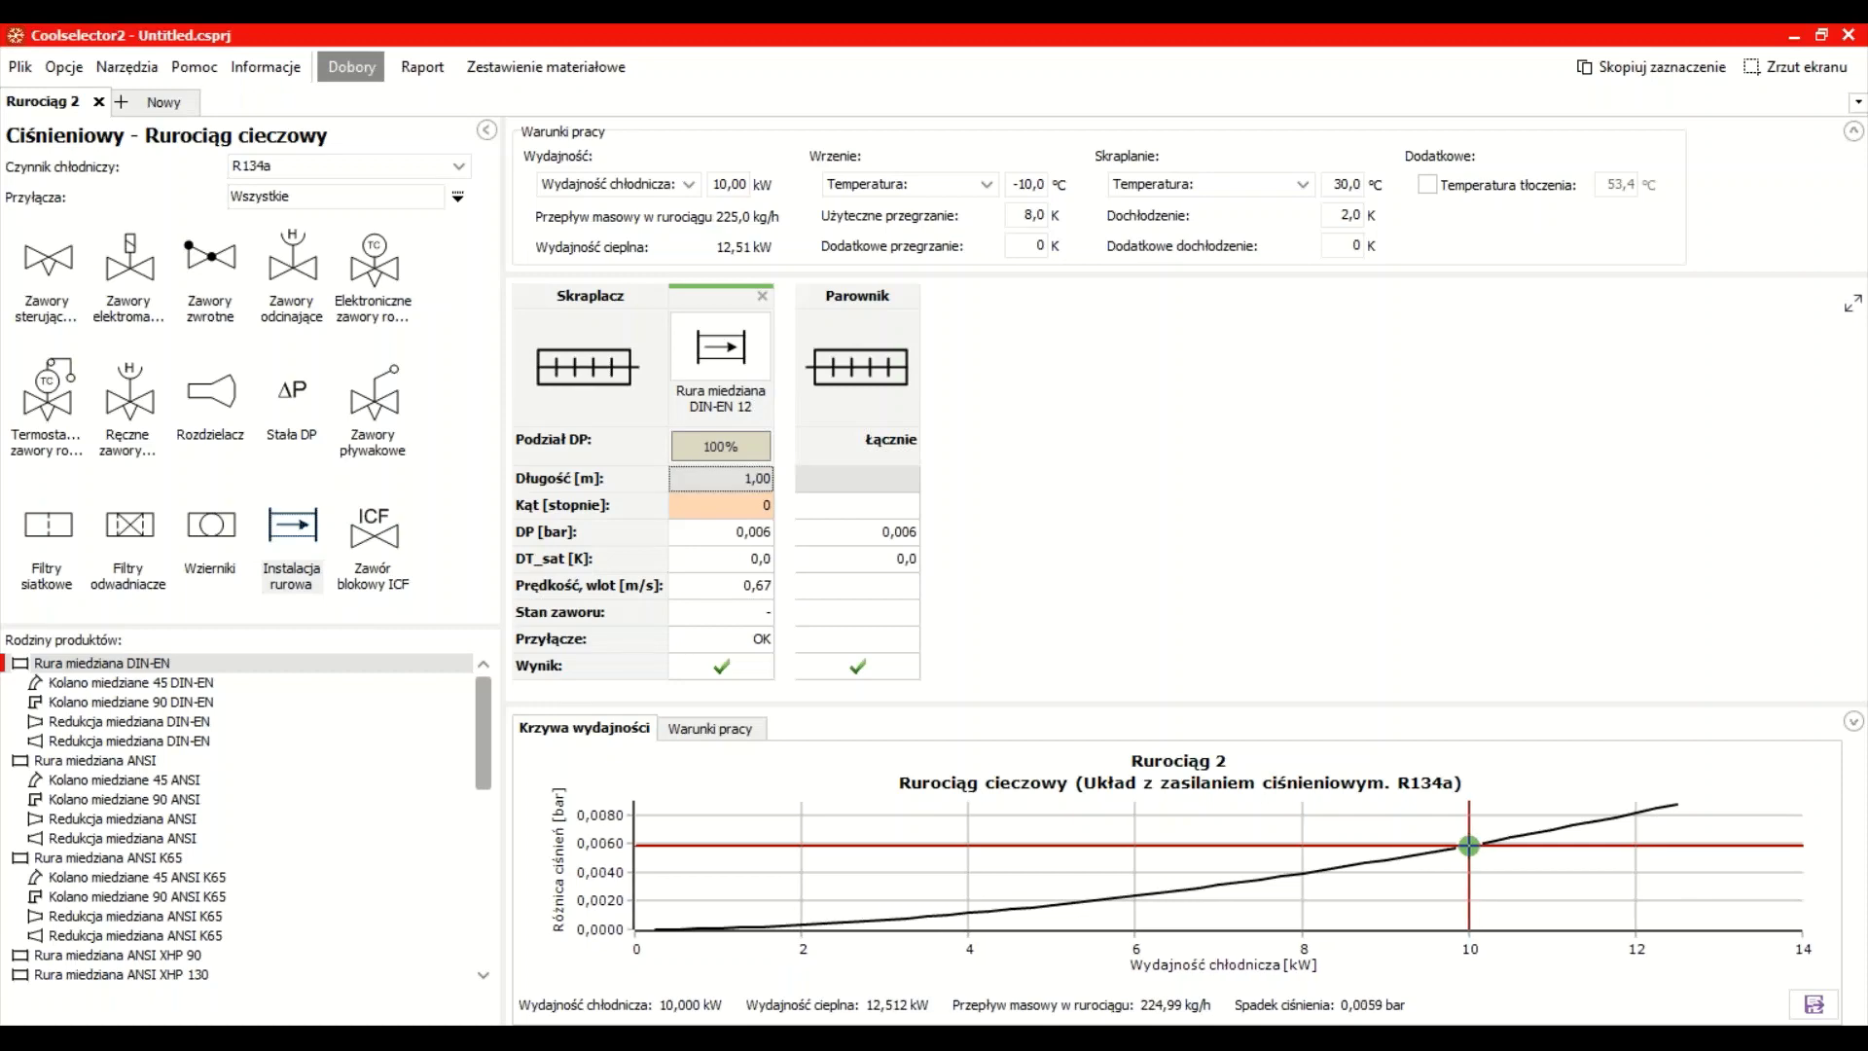
# Add a 90° DIN-EN copper elbow after the pipe and set the pipe's angle to 90 degrees
pyautogui.moveTo(109, 702); pyautogui.dragTo(804, 428)
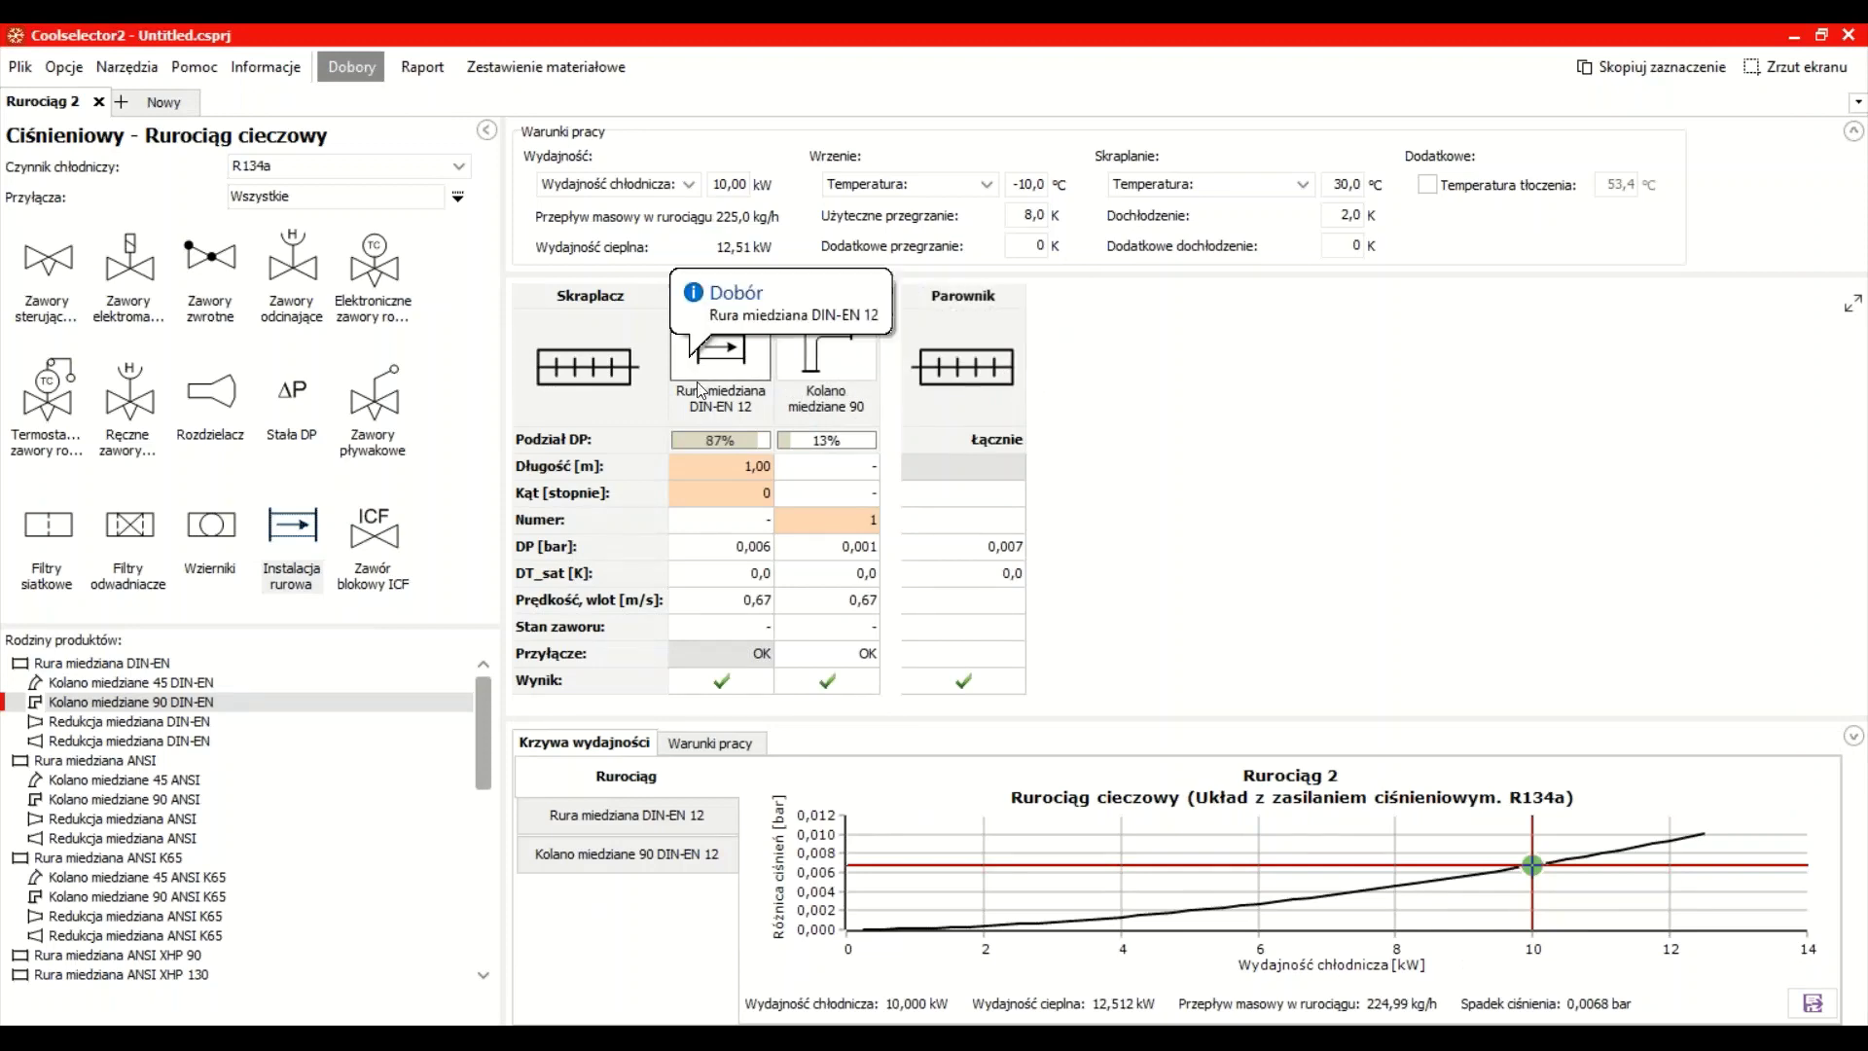
pyautogui.click(726, 496)
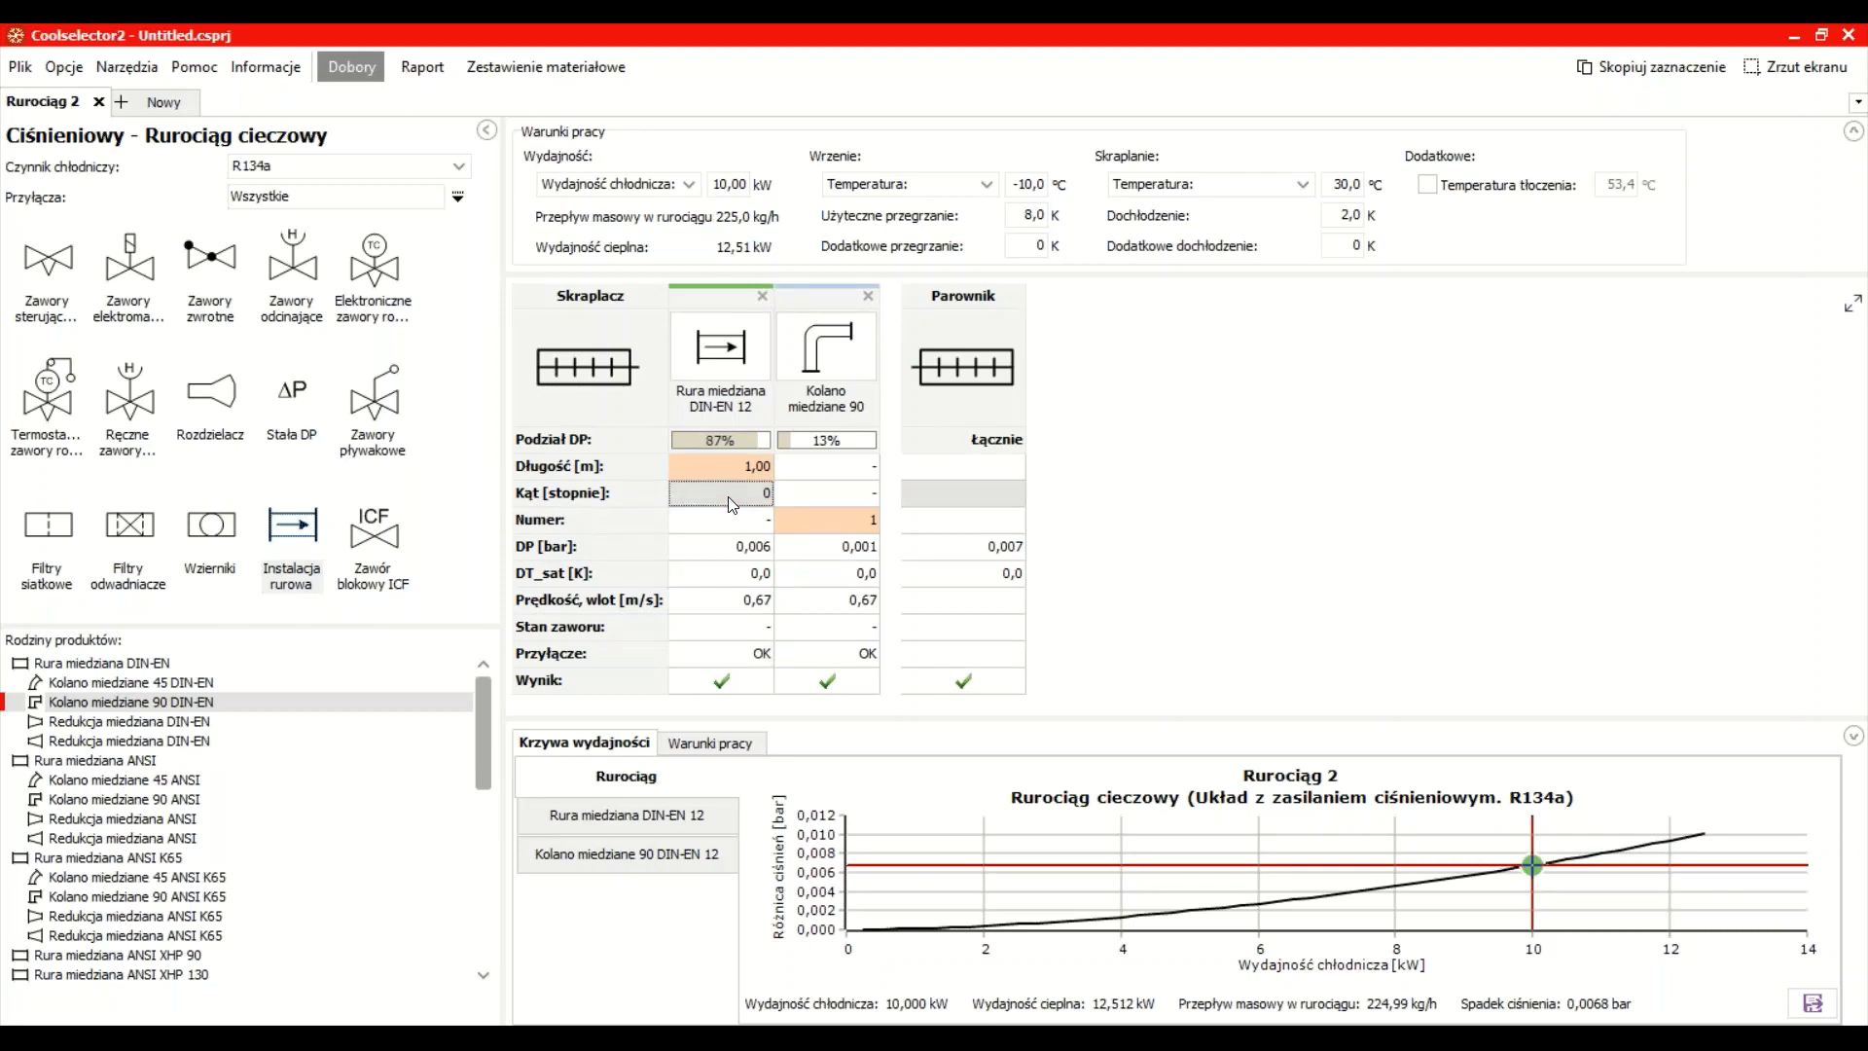
pyautogui.write('90')
pyautogui.press('Return')
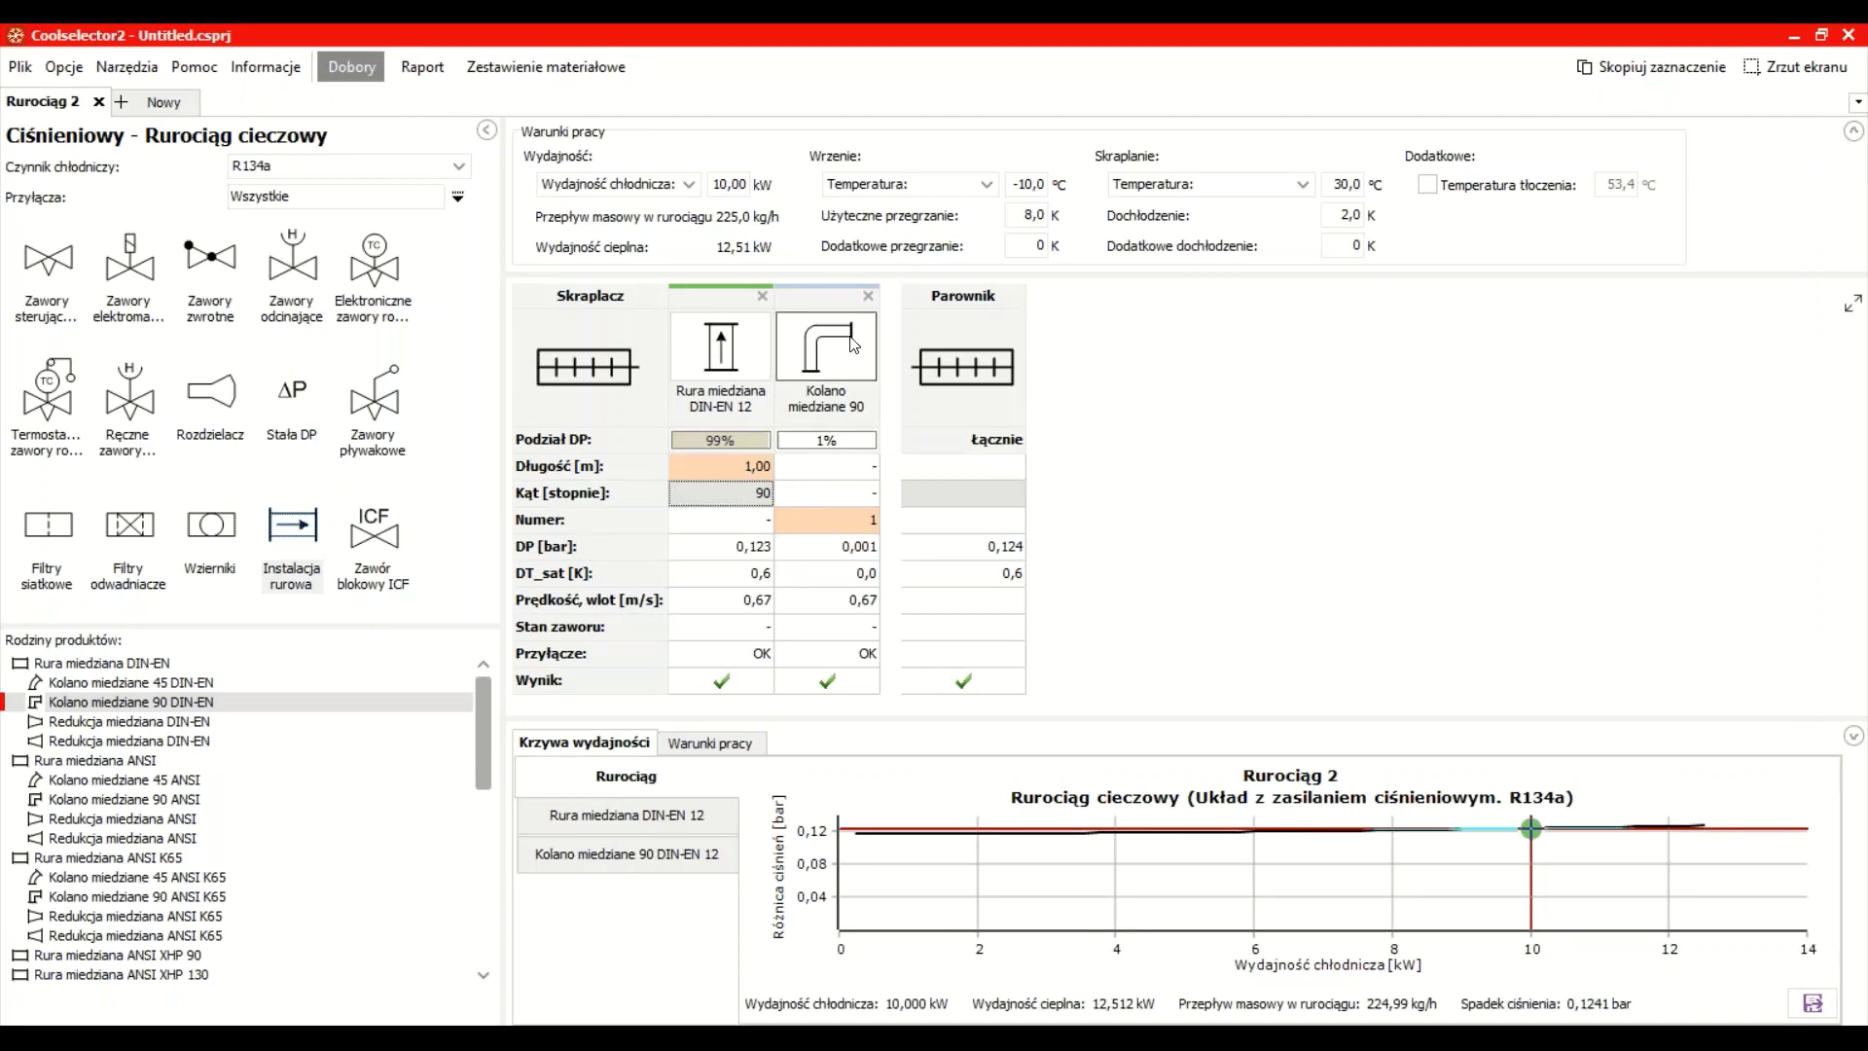
# Add a second DIN-EN copper pipe after the elbow and set its length to 2 m
pyautogui.moveTo(68, 667); pyautogui.dragTo(916, 389)
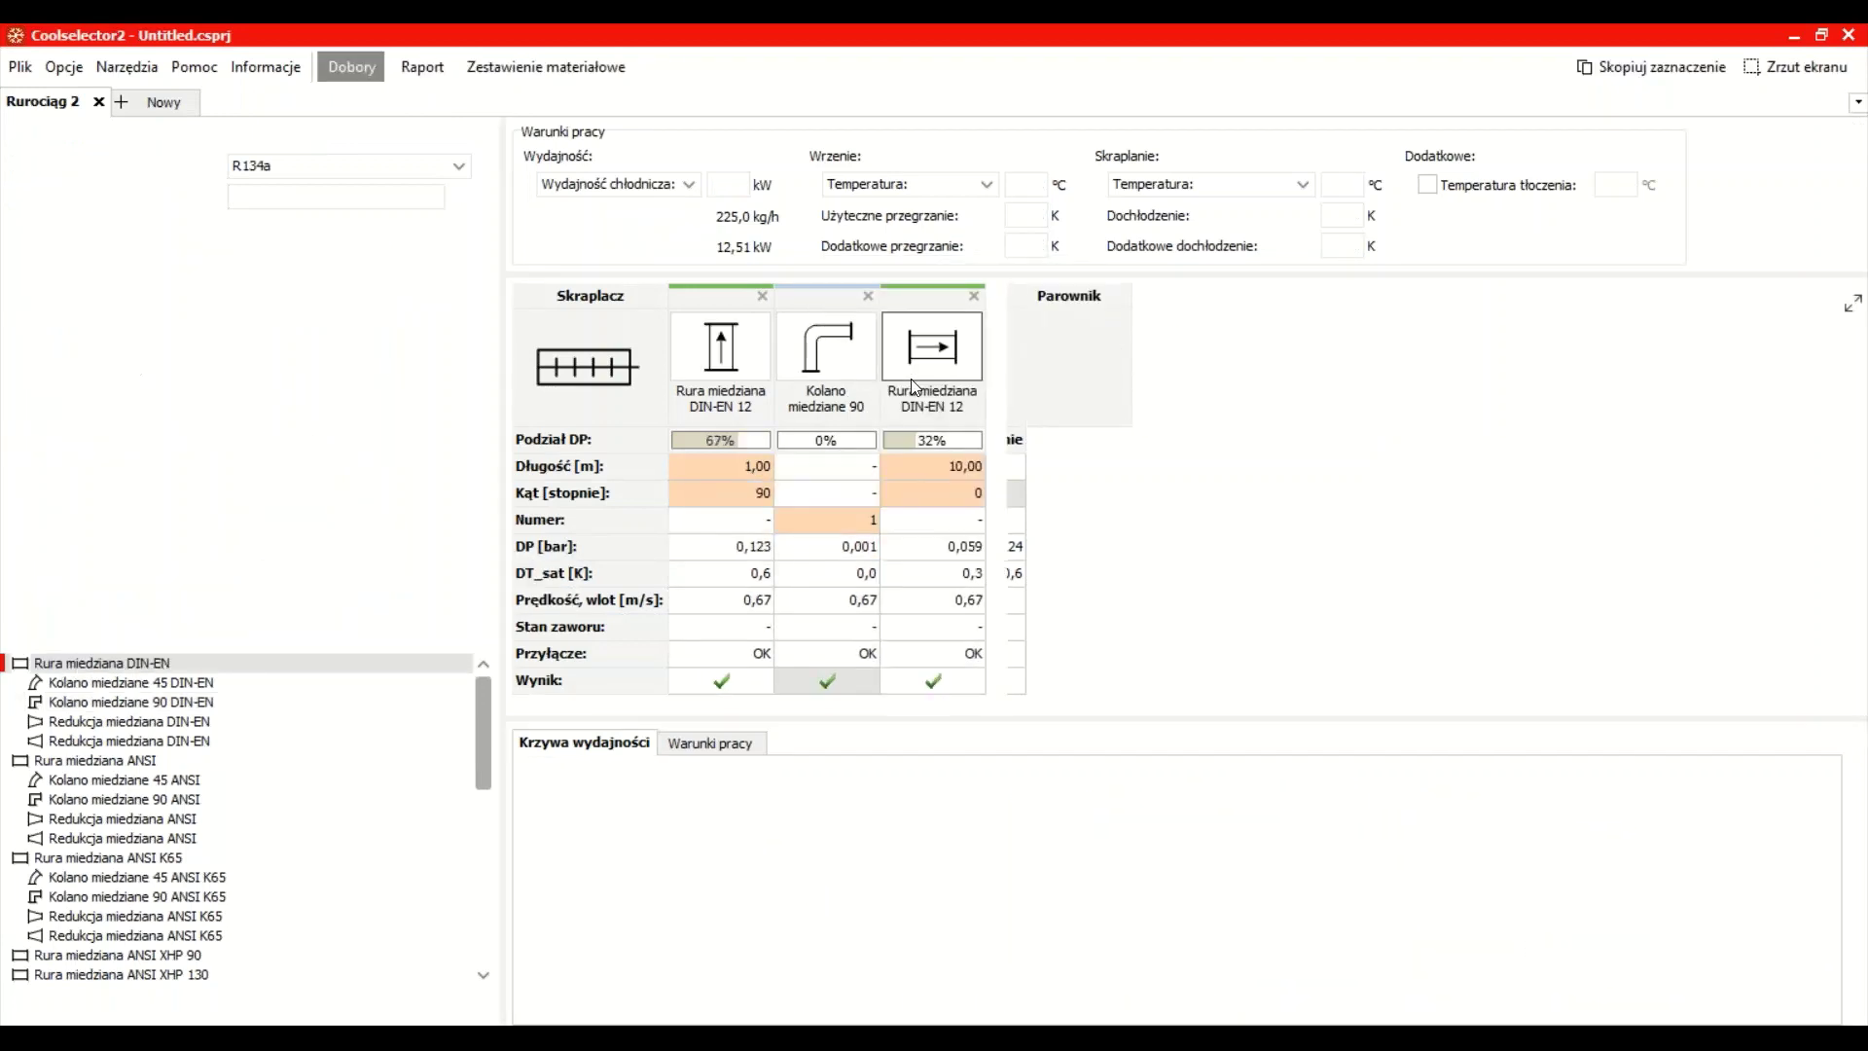
pyautogui.click(921, 467)
pyautogui.write('2')
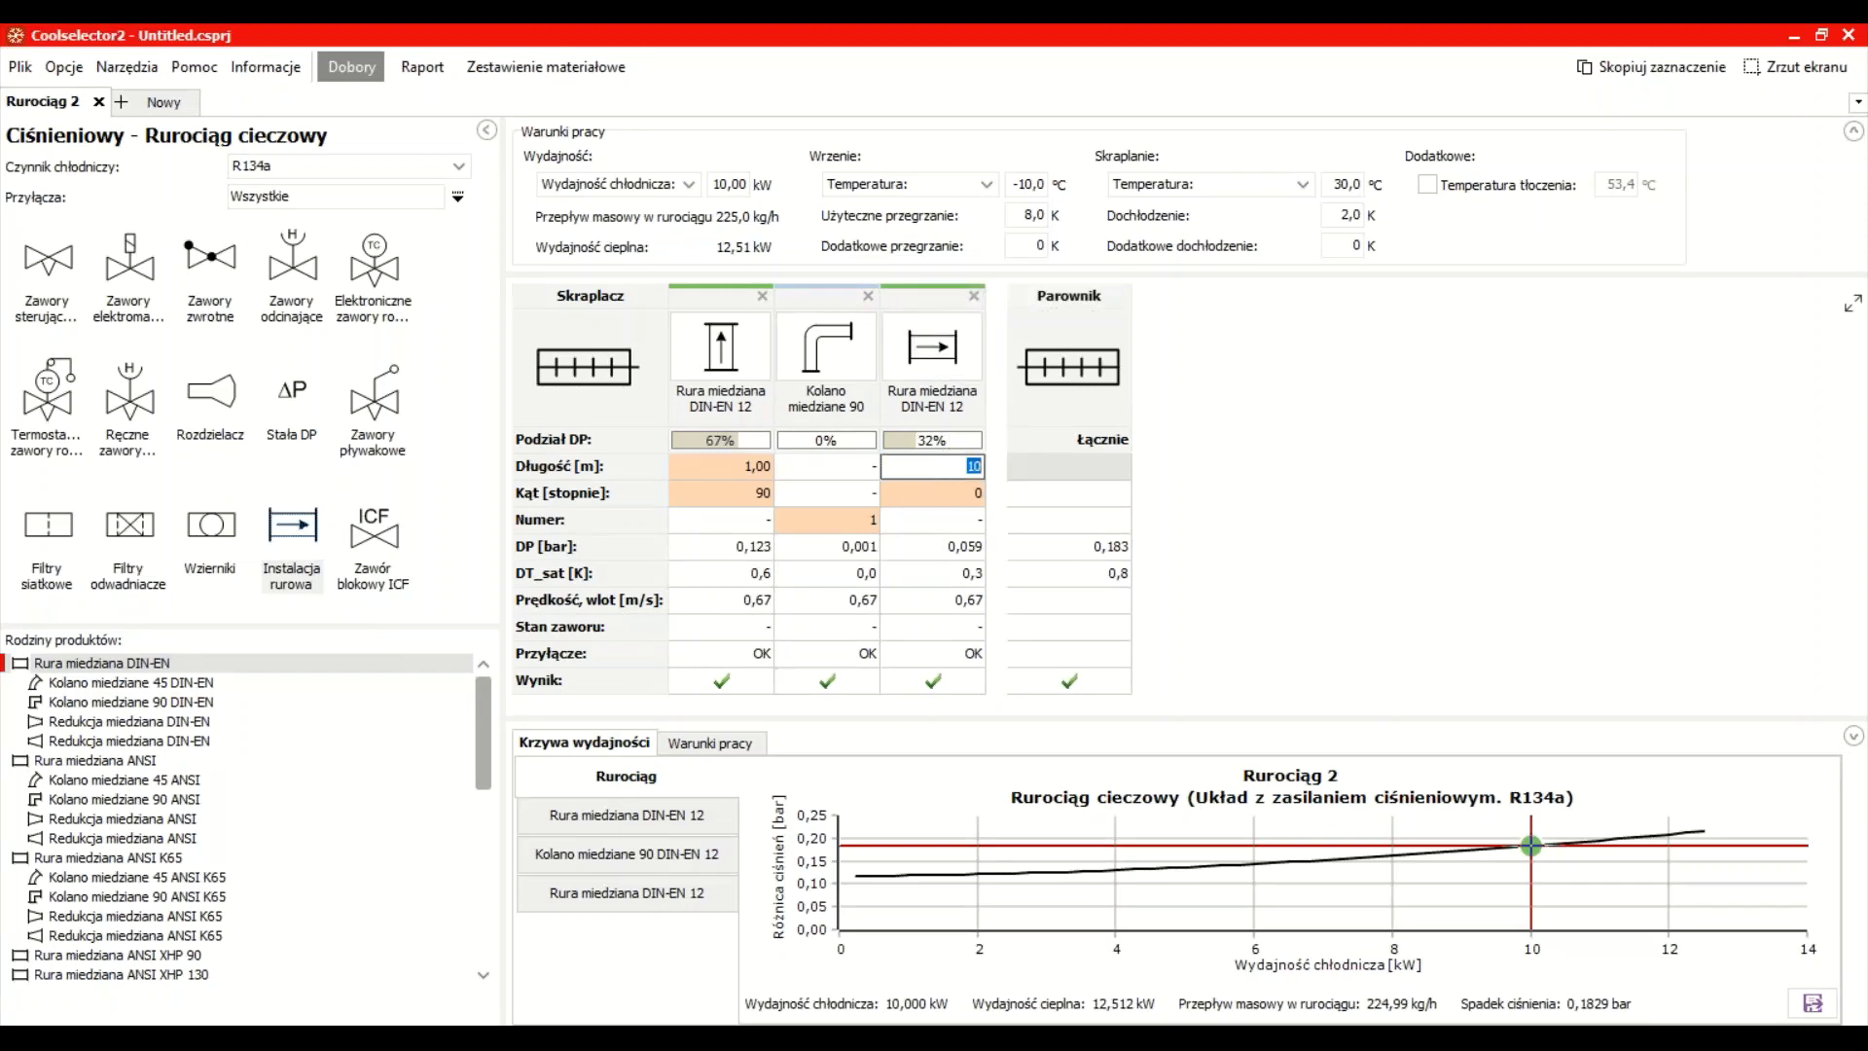
pyautogui.press('Return')
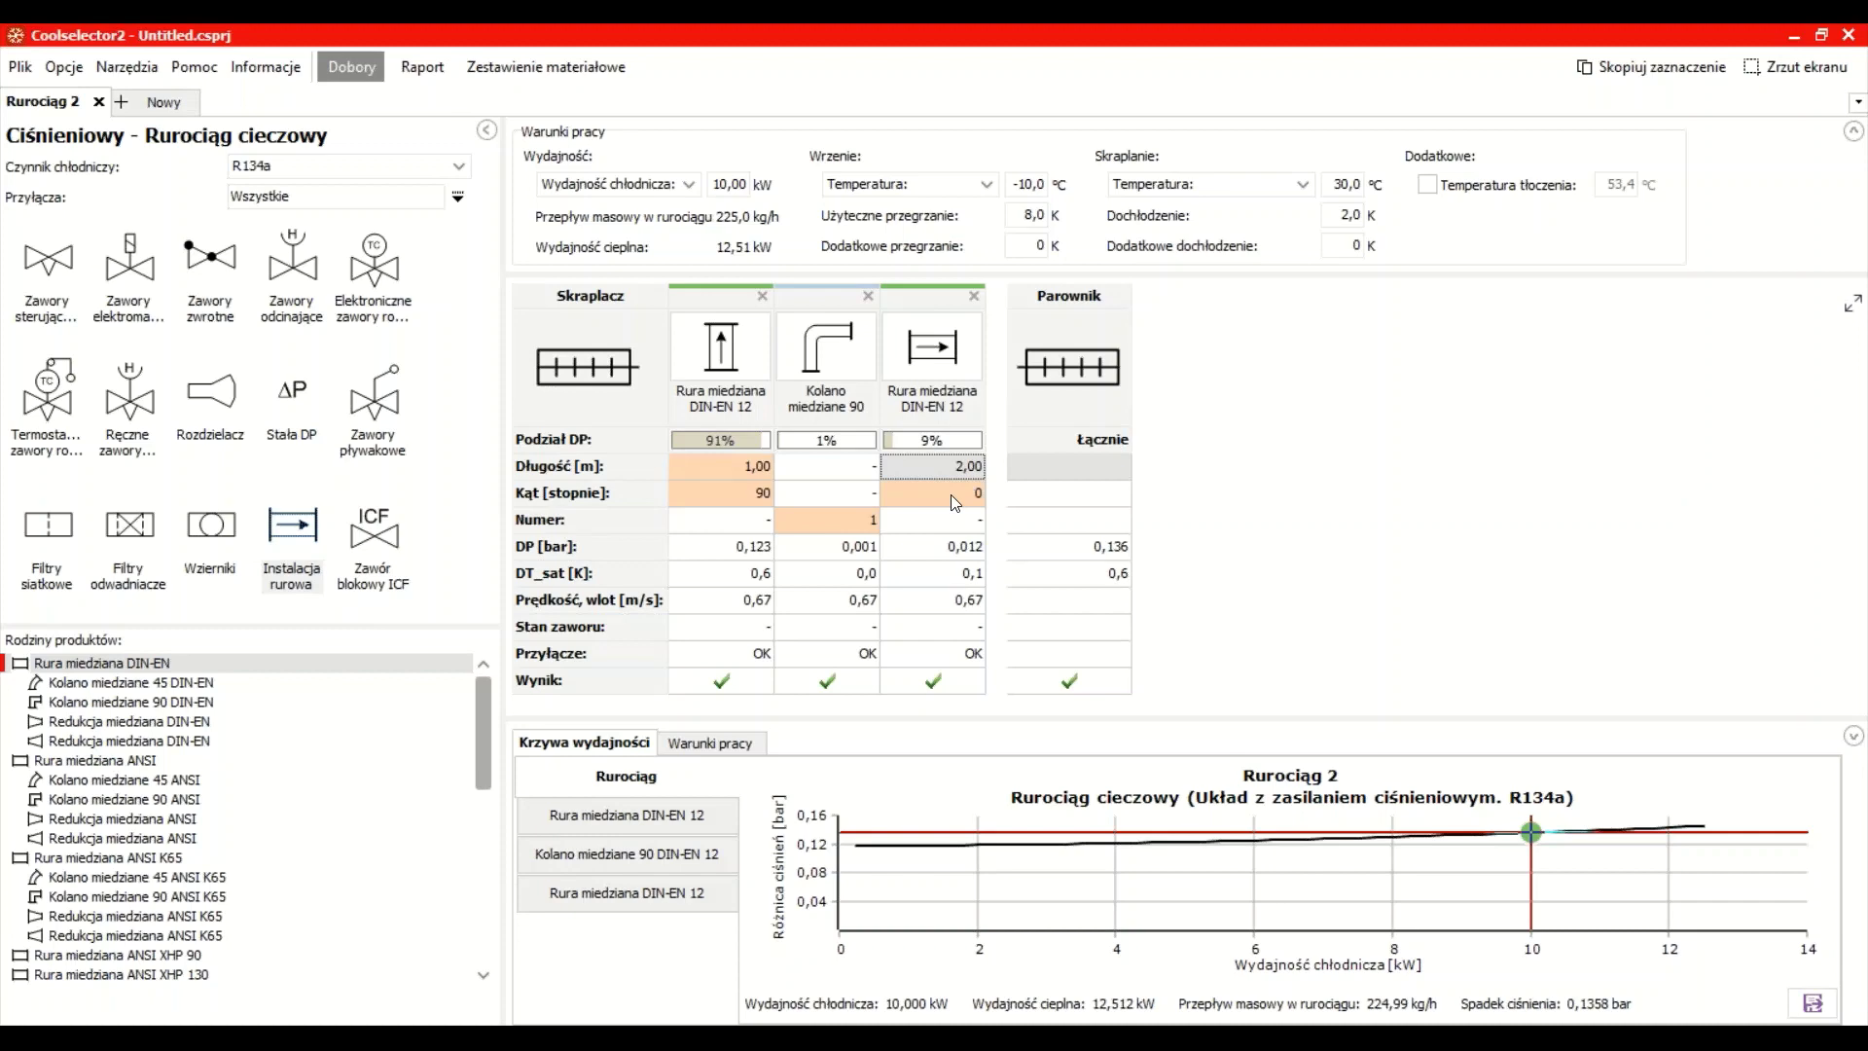
# Add a DCL filter drier, an SGP sight glass and an EVR v2 solenoid valve in series after the second pipe
pyautogui.click(134, 531)
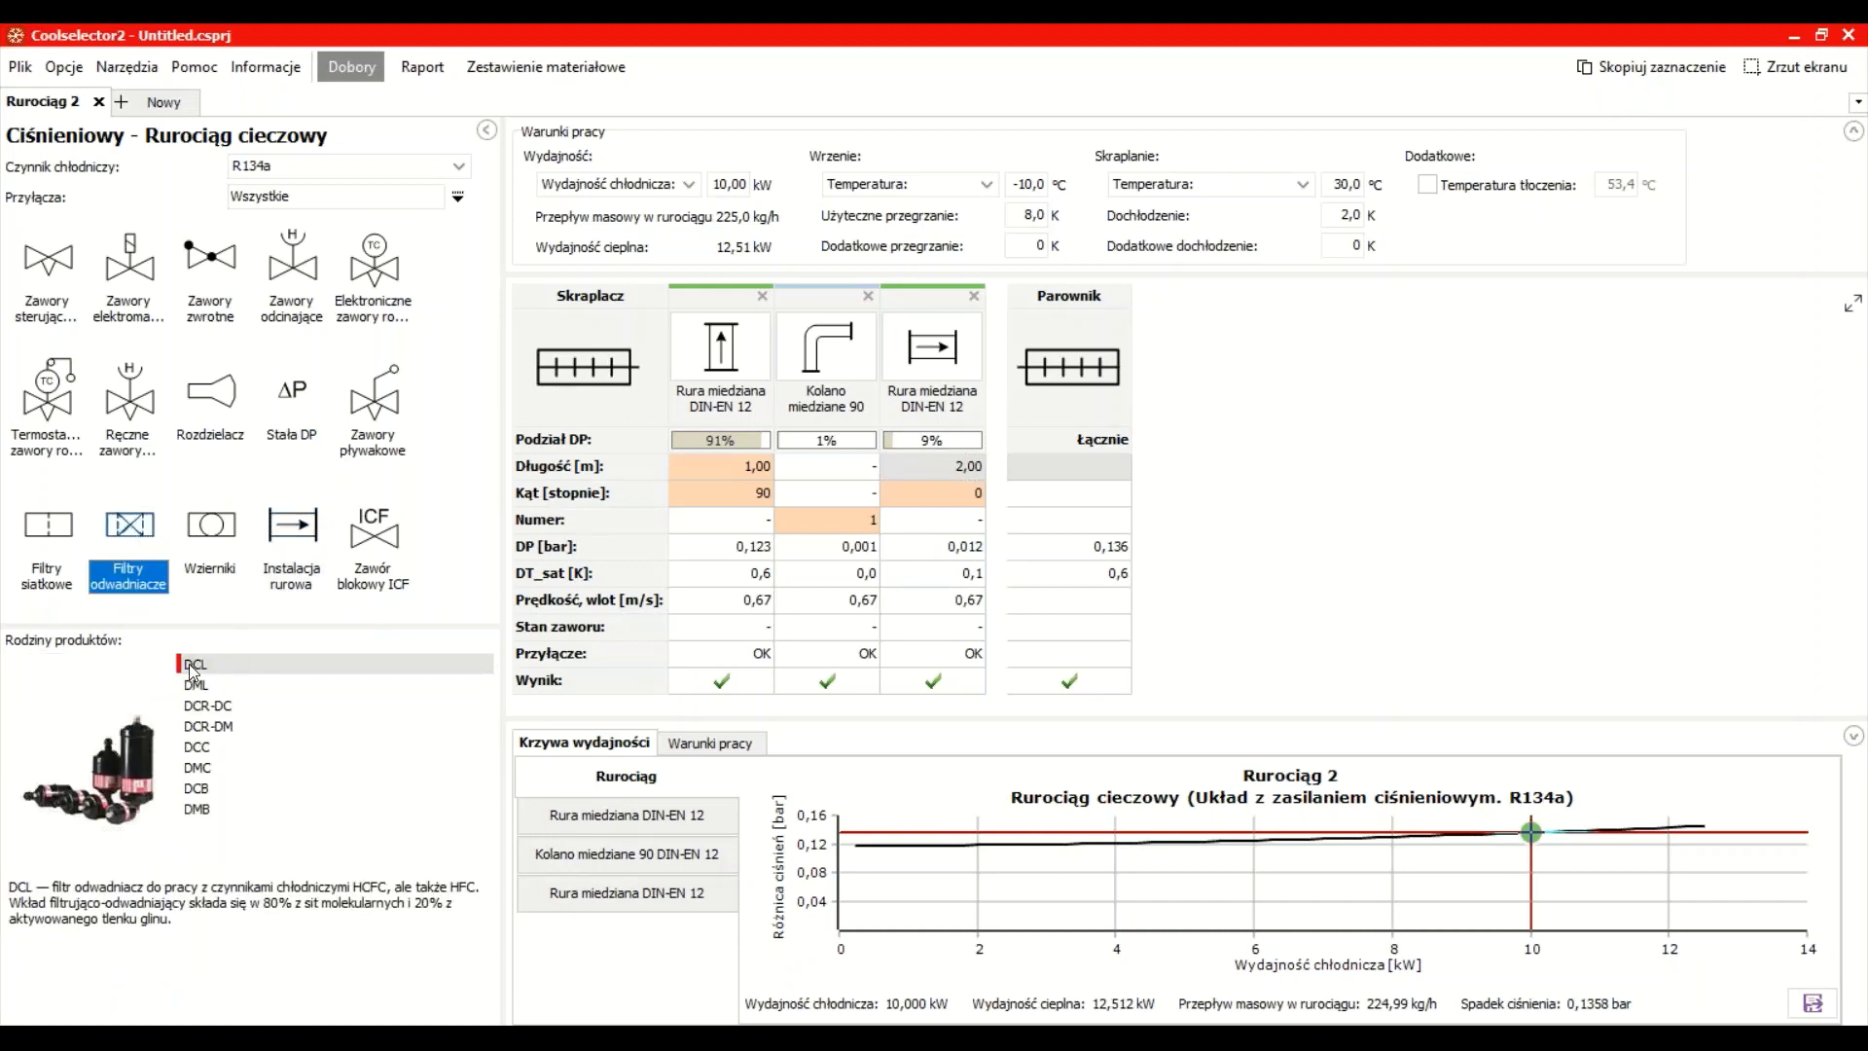
pyautogui.moveTo(134, 532); pyautogui.dragTo(949, 467)
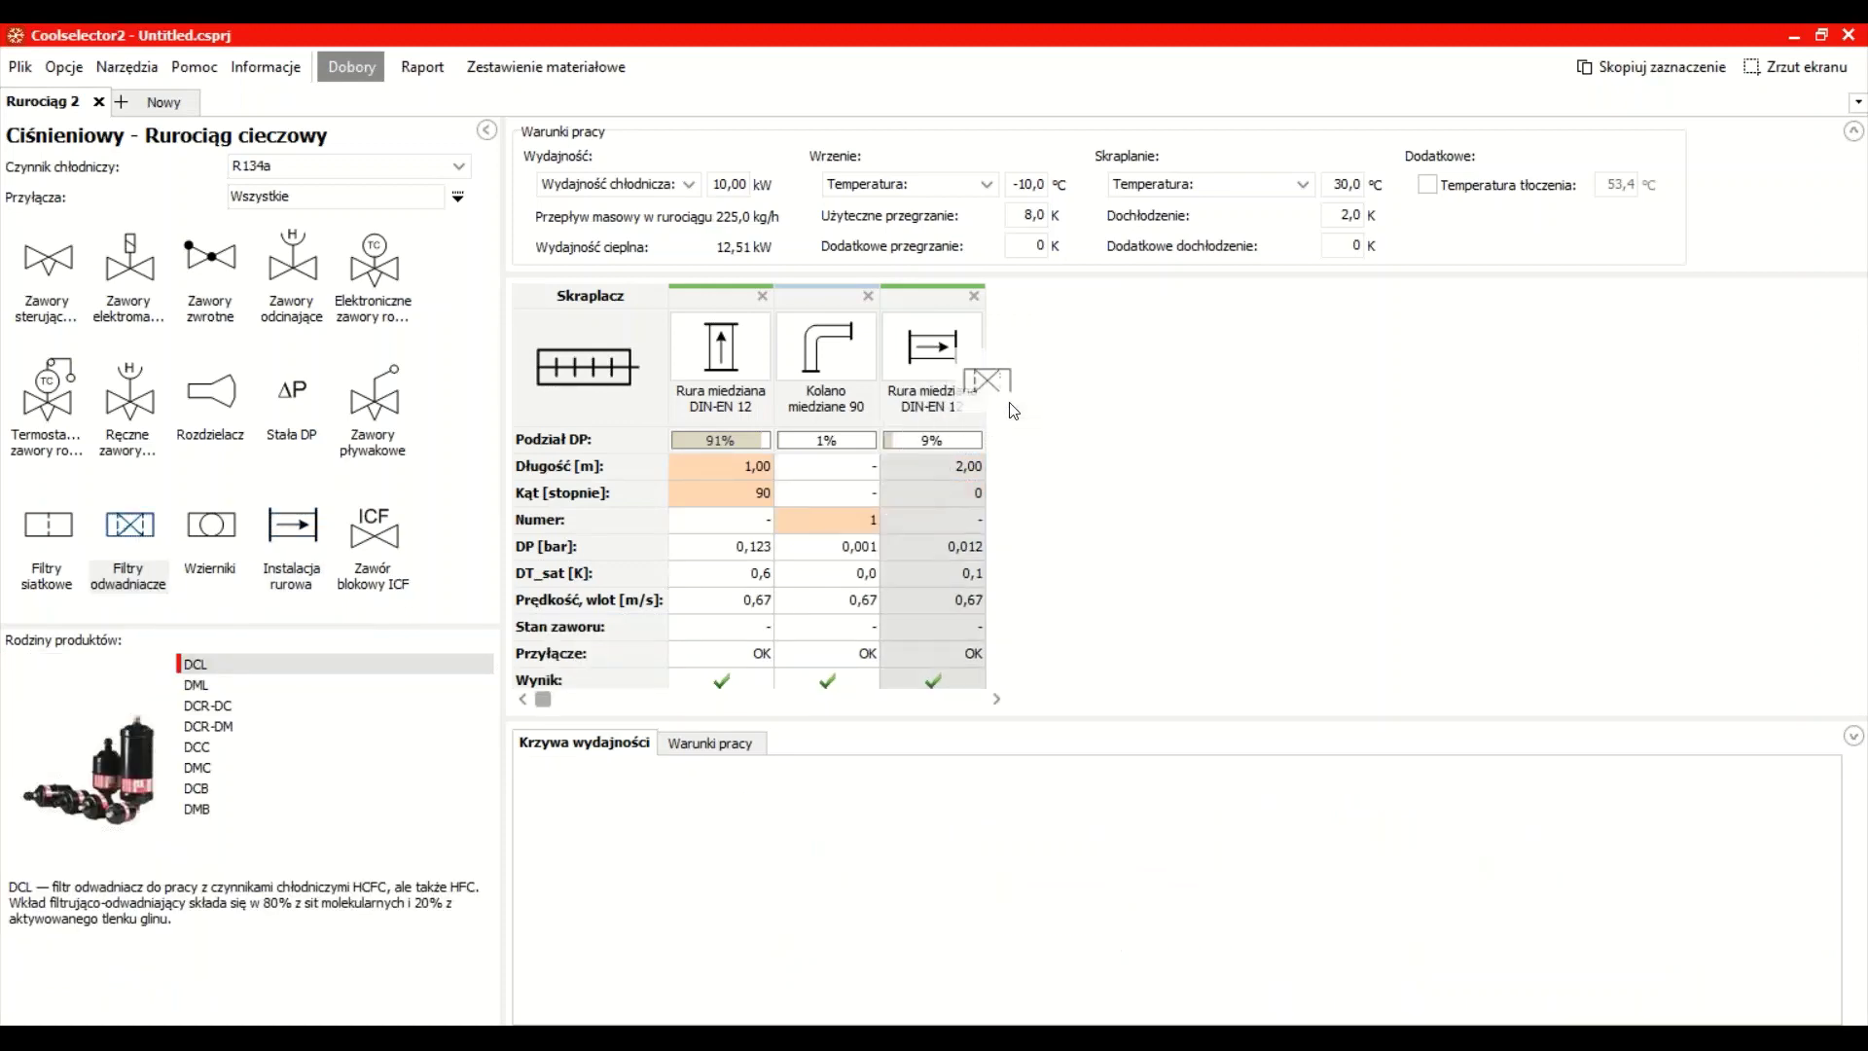
pyautogui.click(210, 541)
pyautogui.moveTo(195, 685); pyautogui.dragTo(1226, 382)
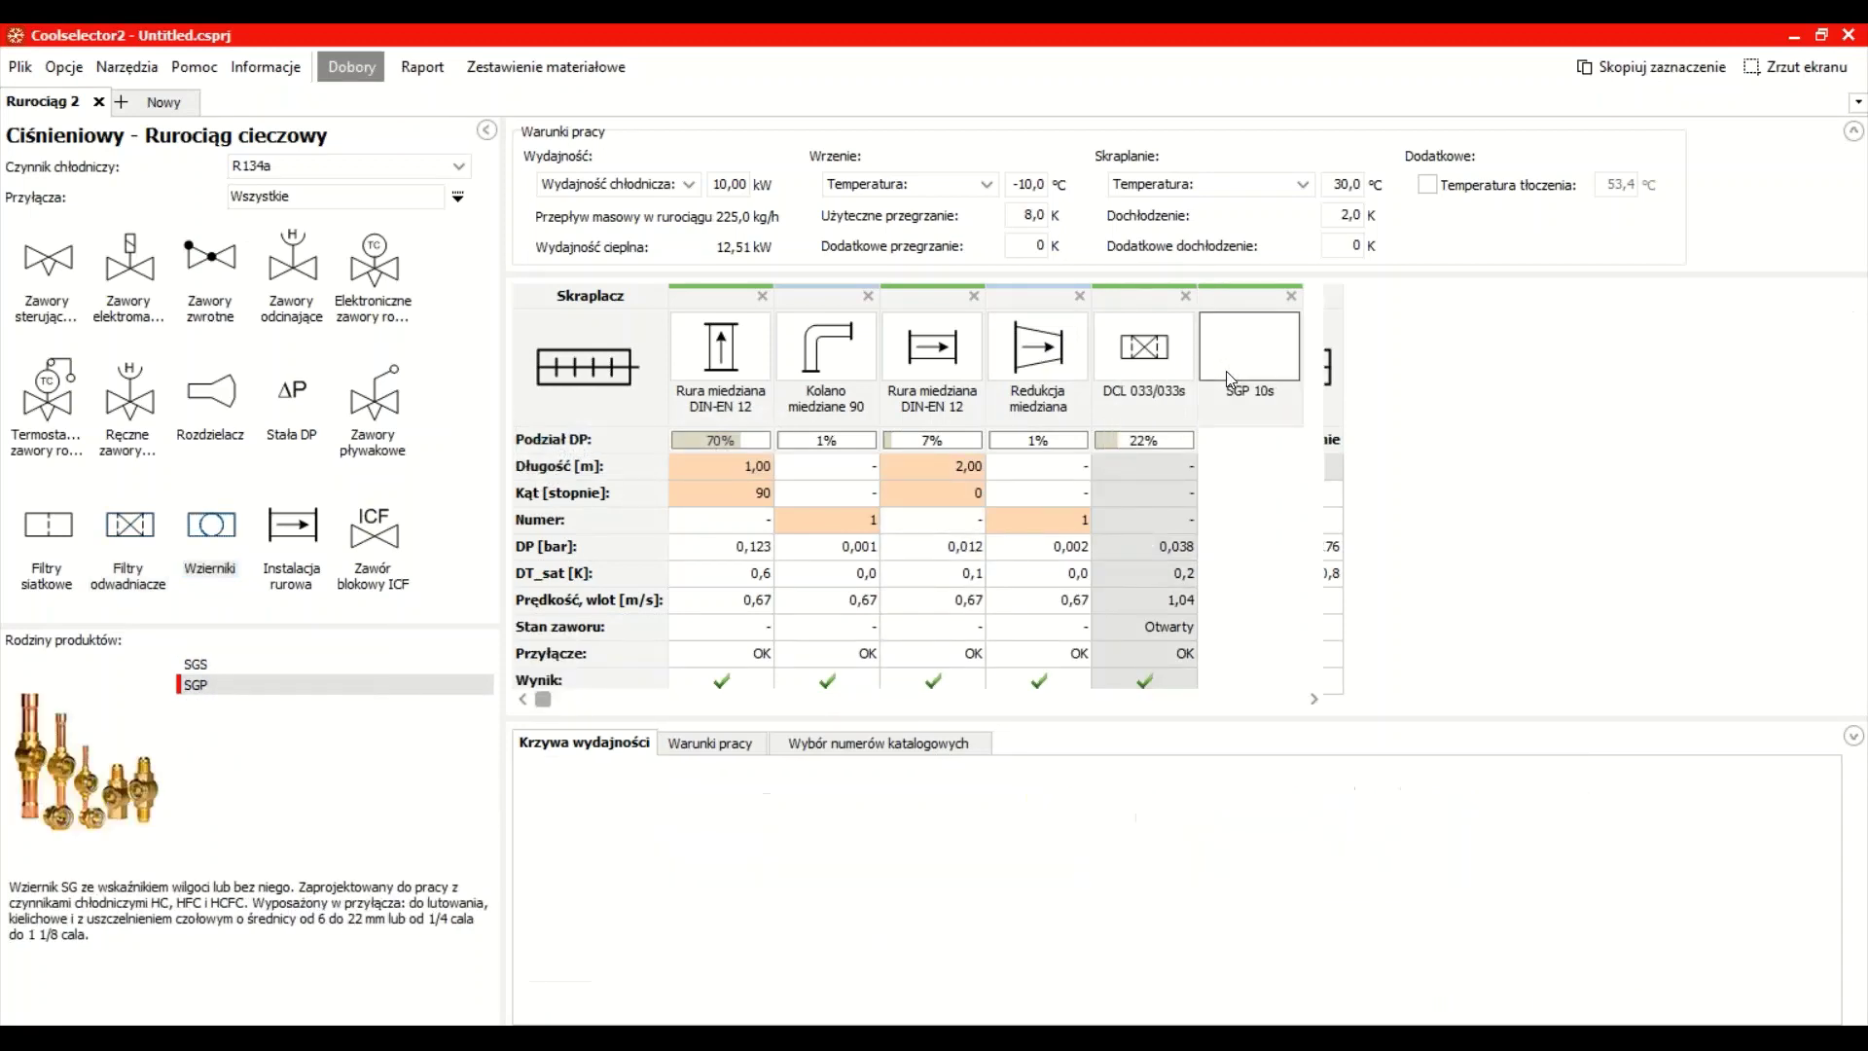
pyautogui.click(129, 282)
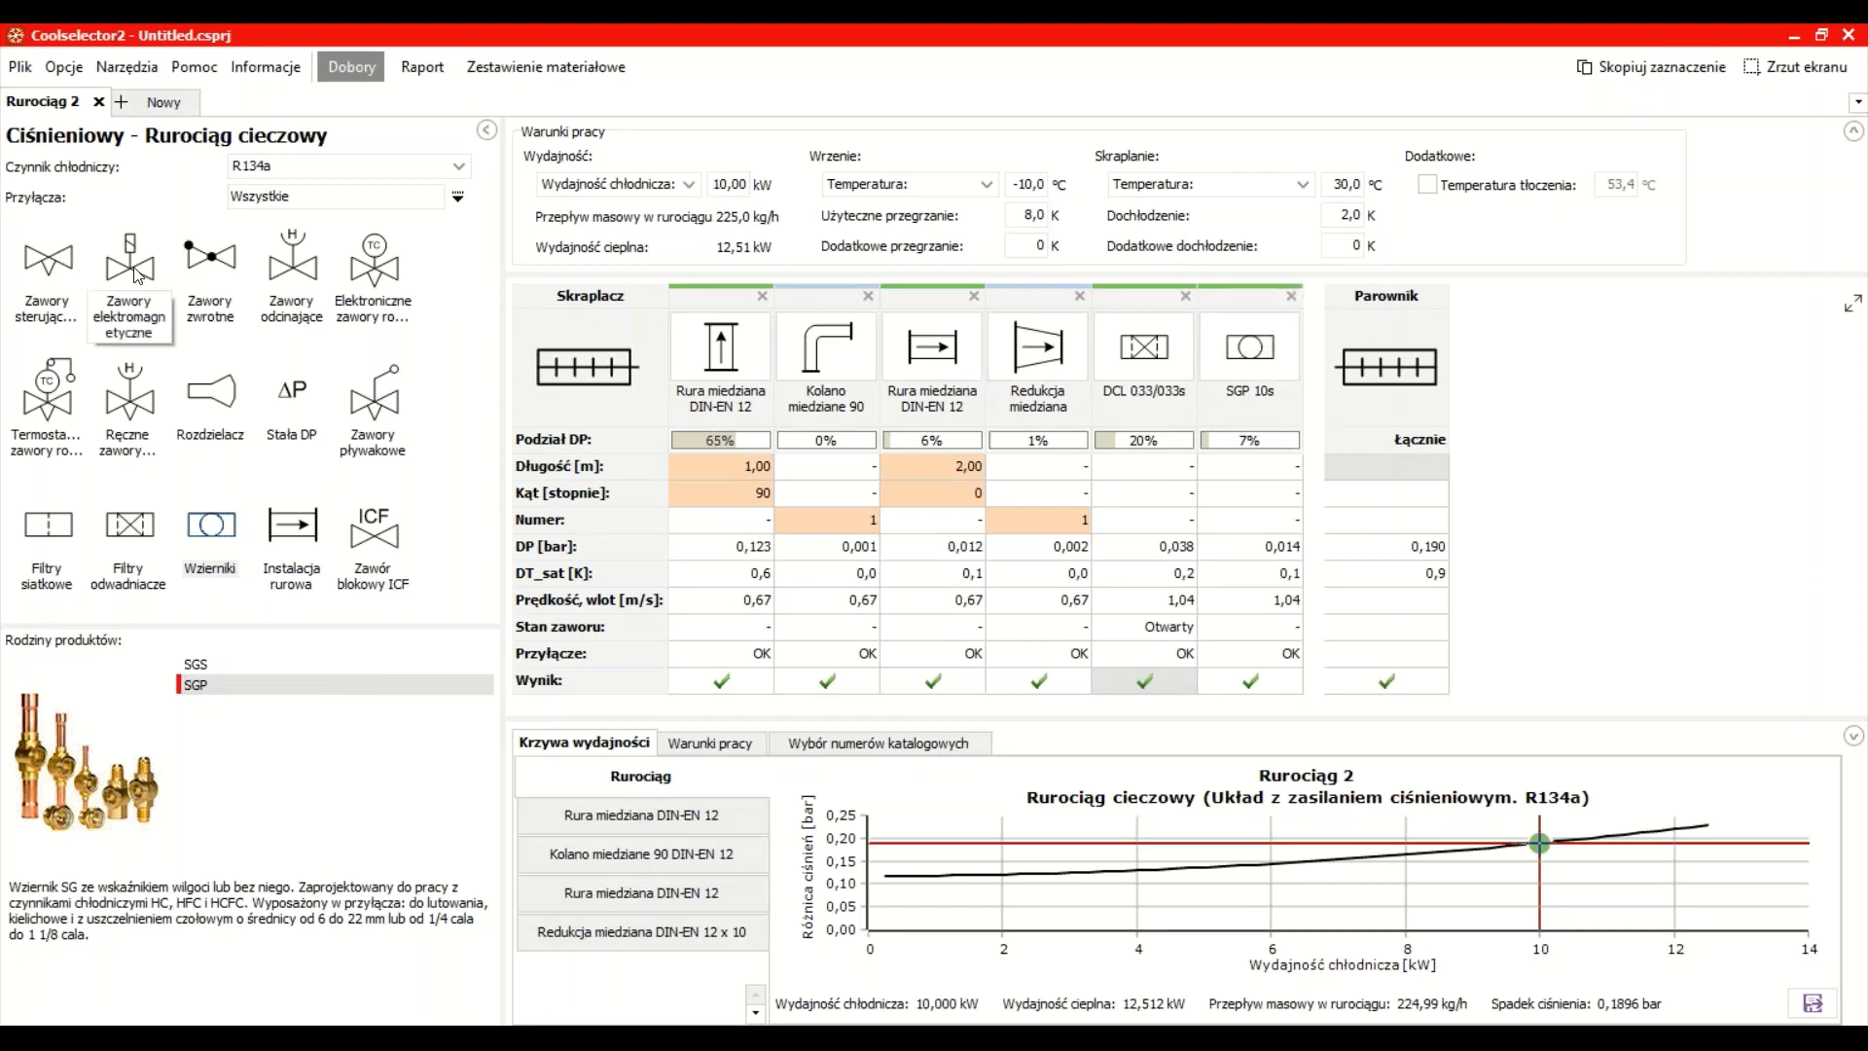
pyautogui.moveTo(212, 667); pyautogui.dragTo(1334, 387)
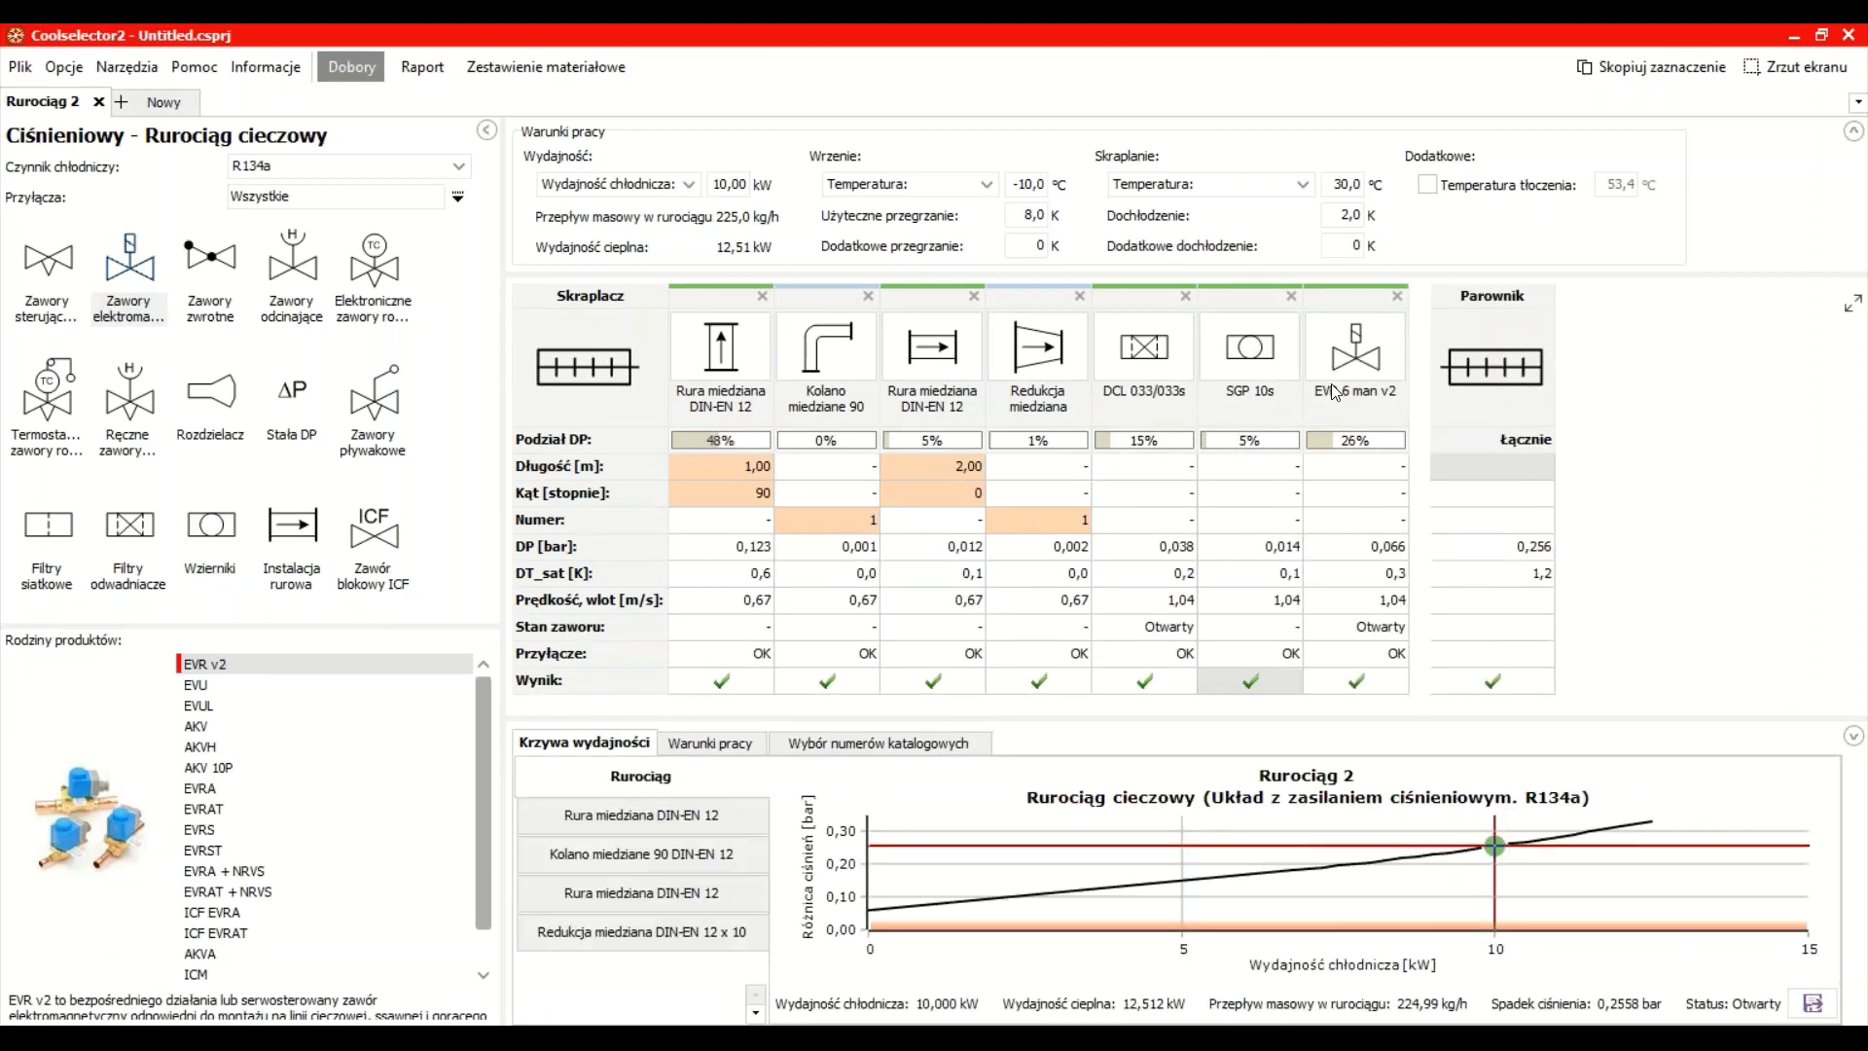
# Add a TU/TC thermostatic expansion valve after the solenoid valve, followed by a distributor before the evaporator
pyautogui.click(44, 403)
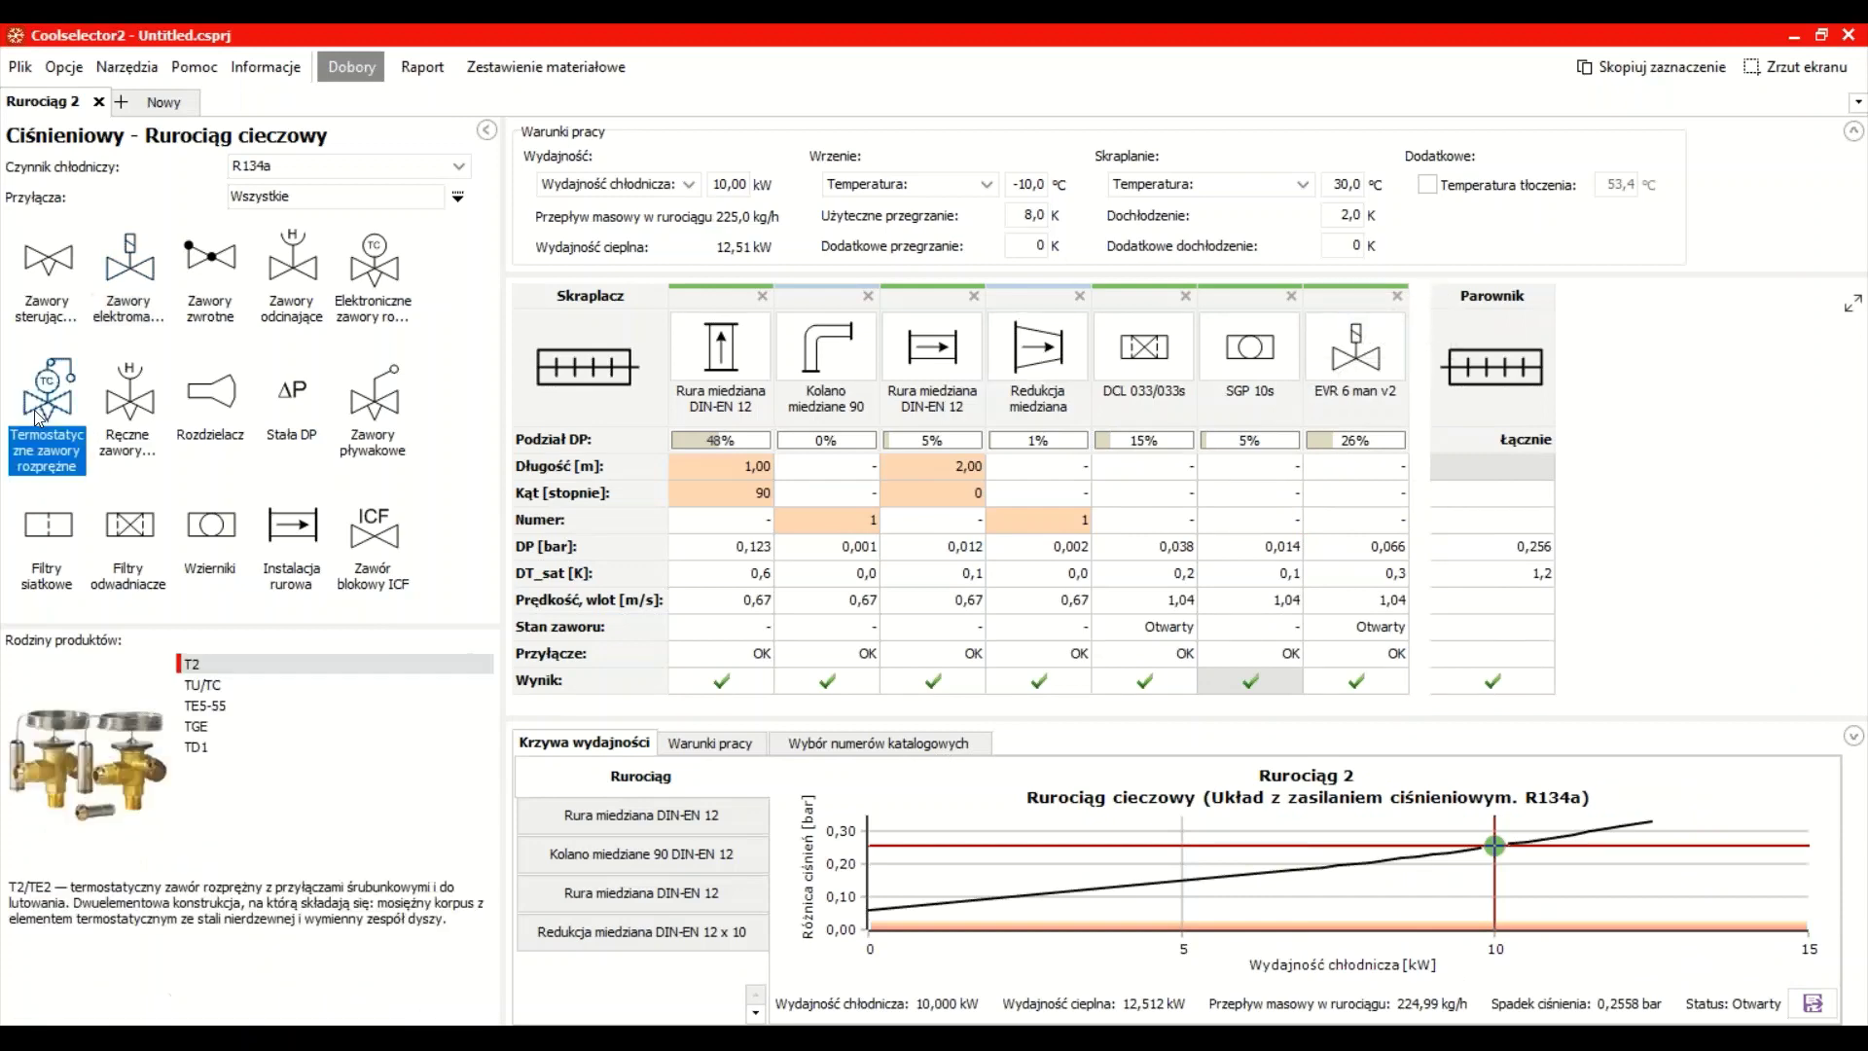
pyautogui.click(200, 687)
pyautogui.moveTo(199, 687); pyautogui.dragTo(1435, 440)
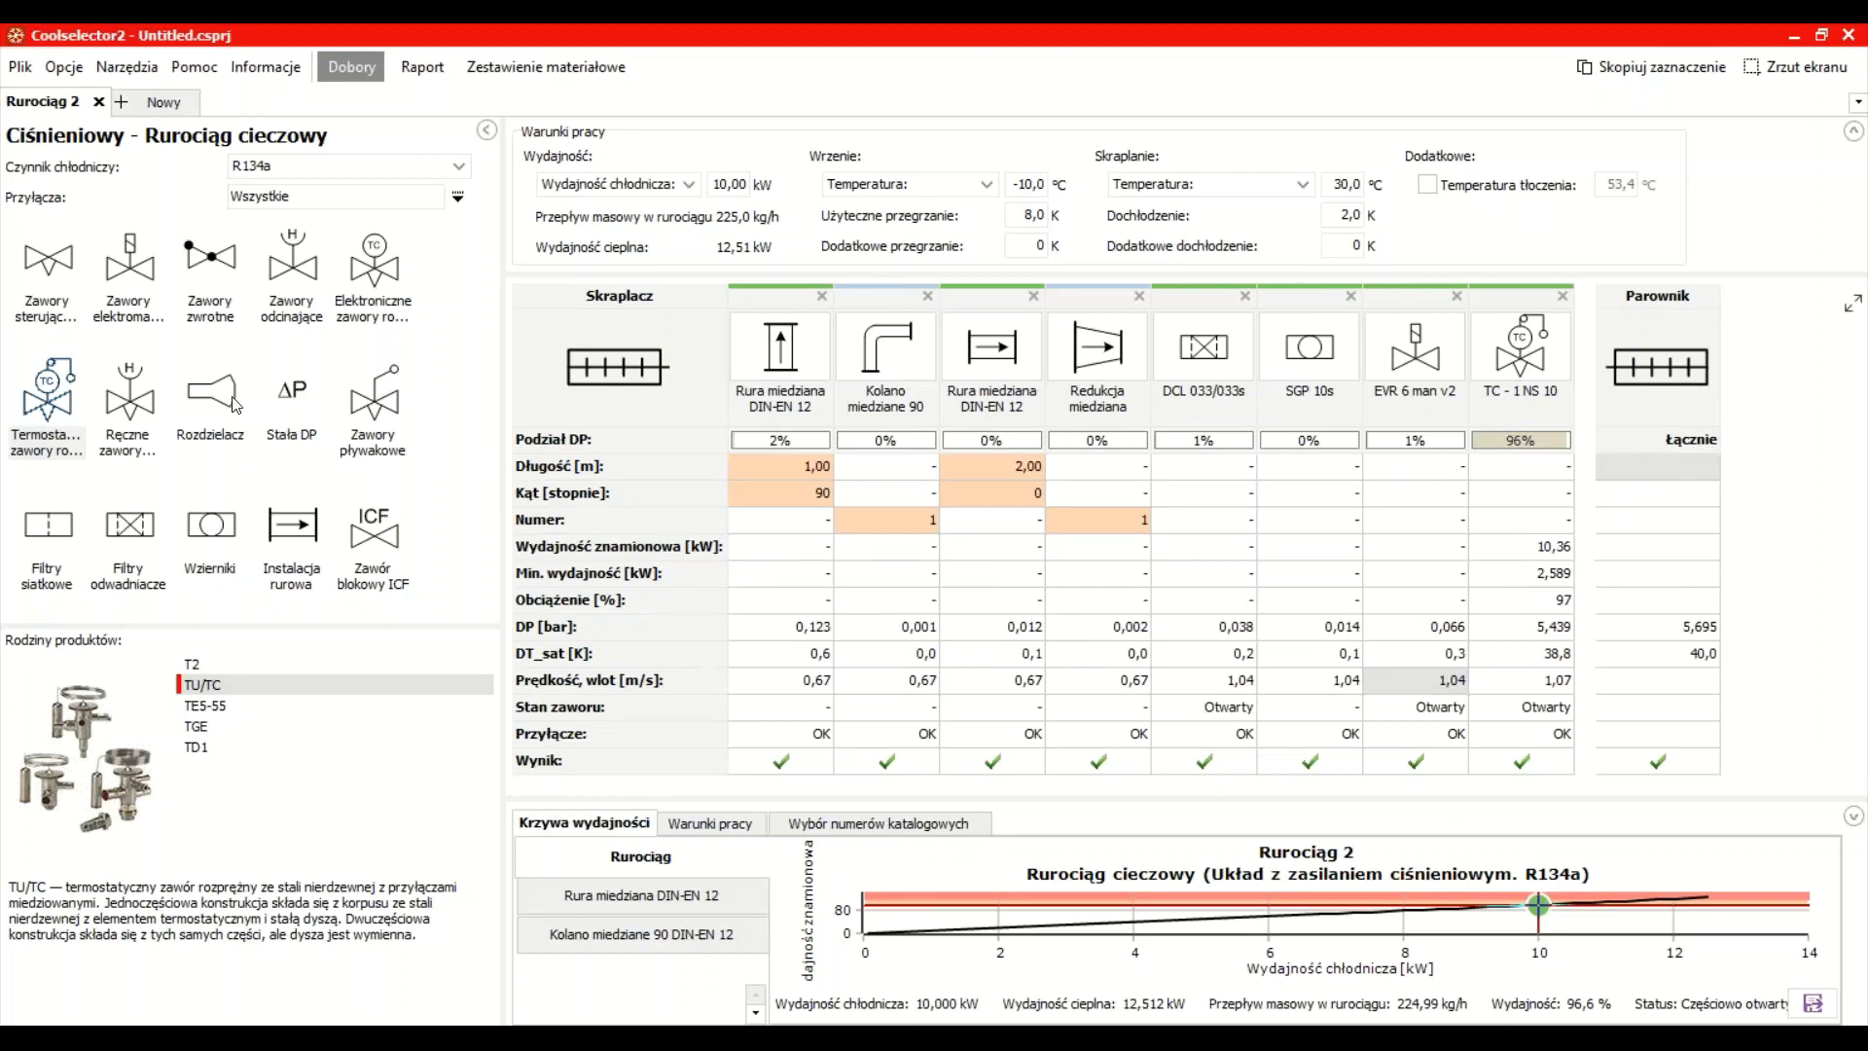
pyautogui.moveTo(216, 394); pyautogui.dragTo(1607, 373)
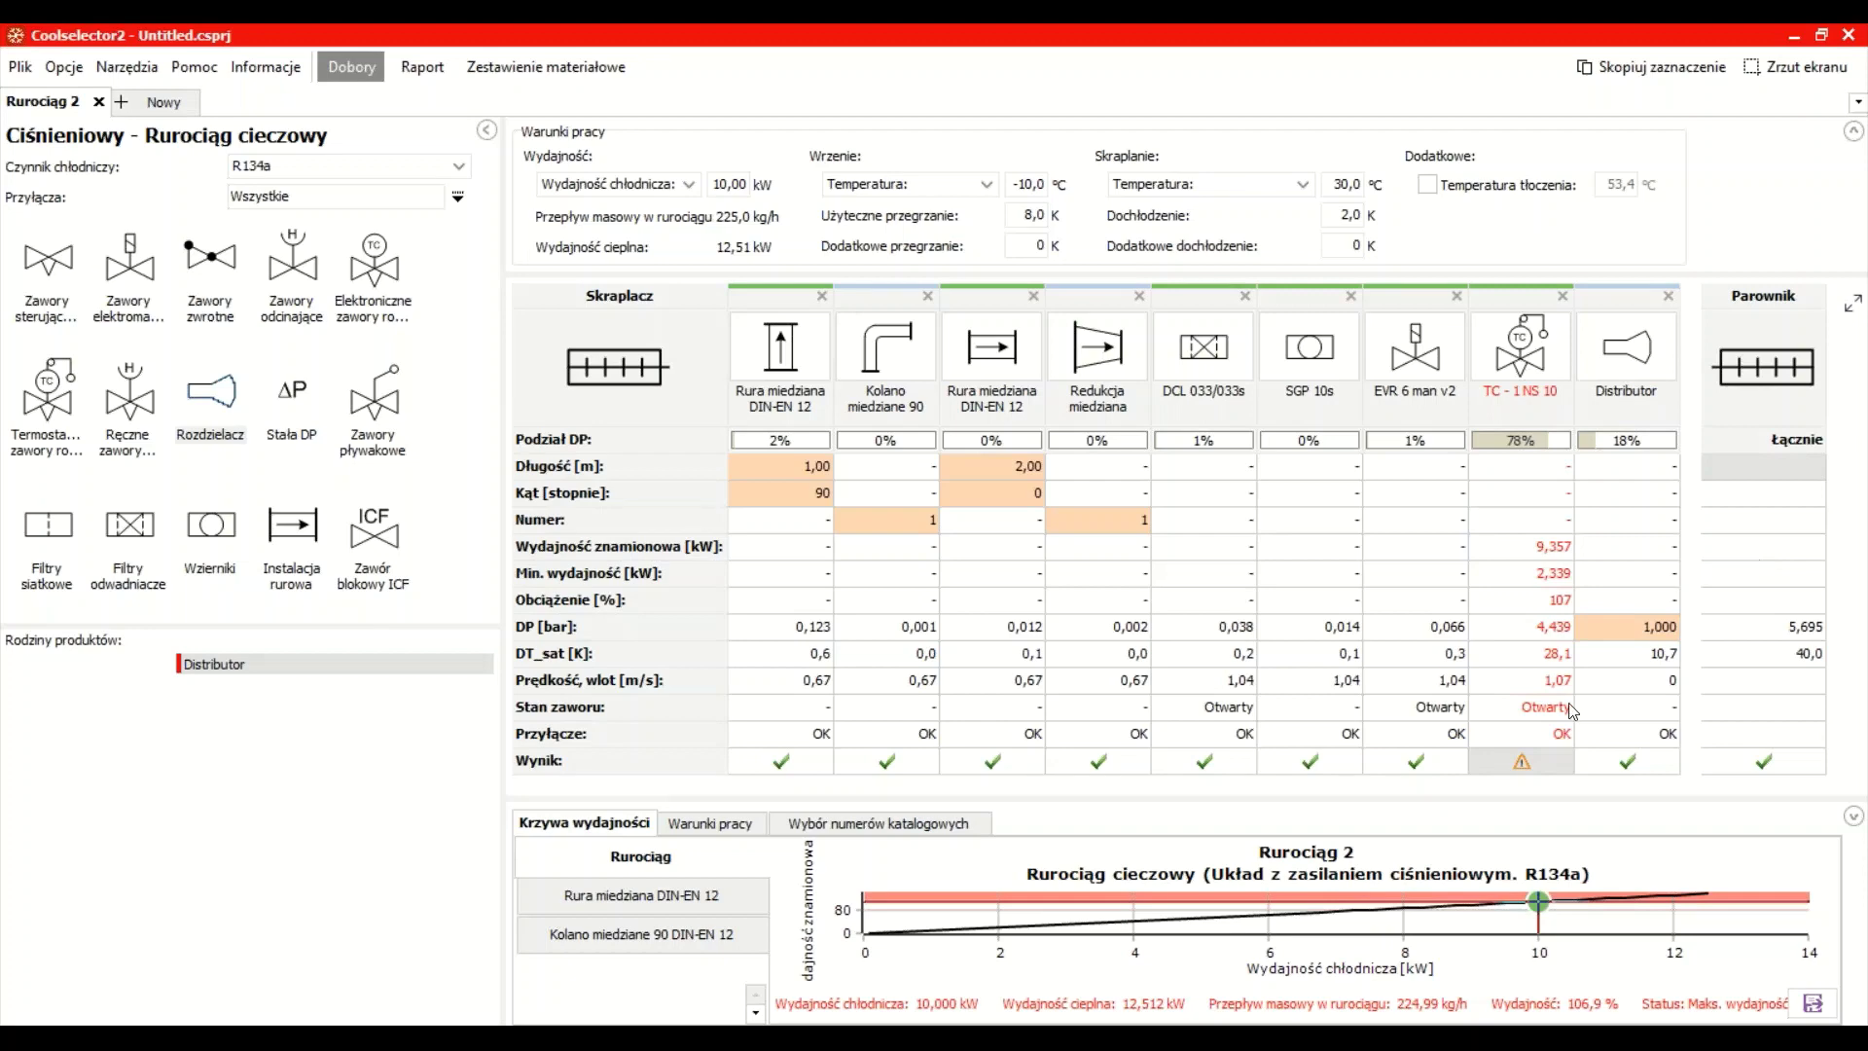
pyautogui.moveTo(1516, 778)
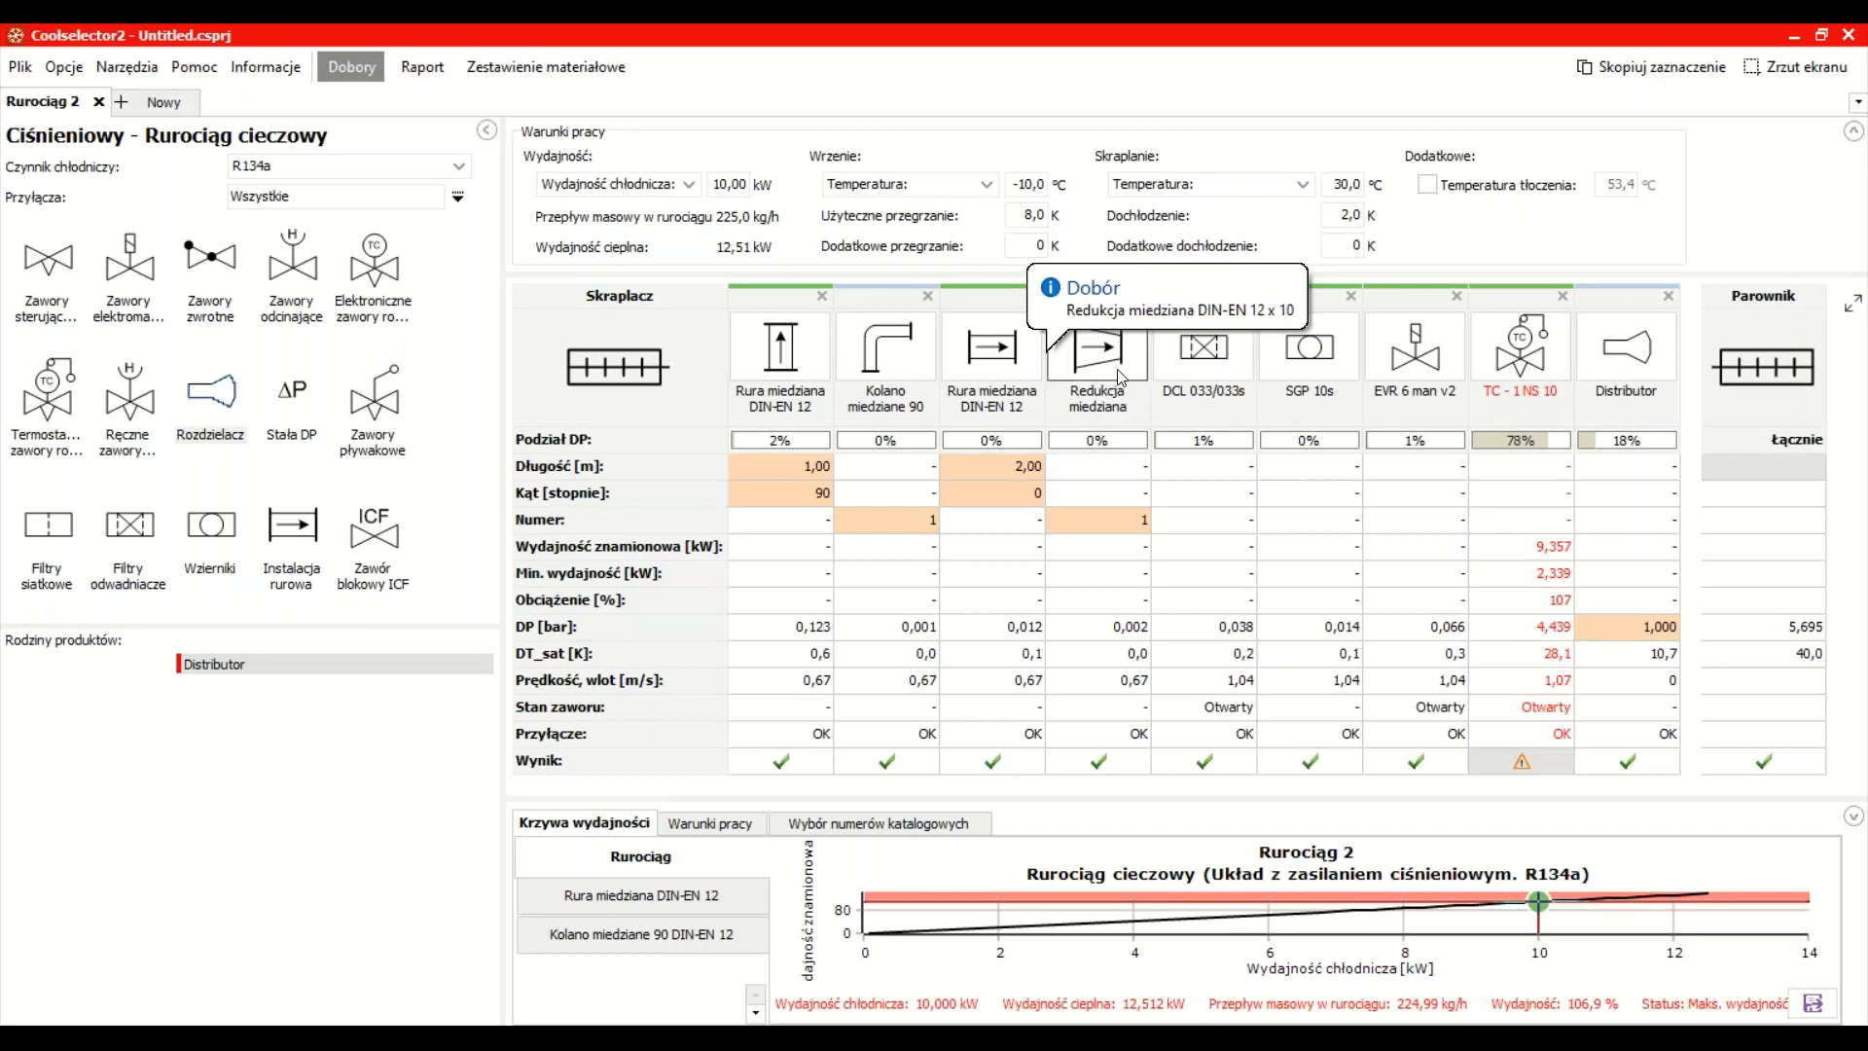
# Change the filter drier to DCL 084/084s and remove the copper reducer in front of it
pyautogui.click(1204, 372)
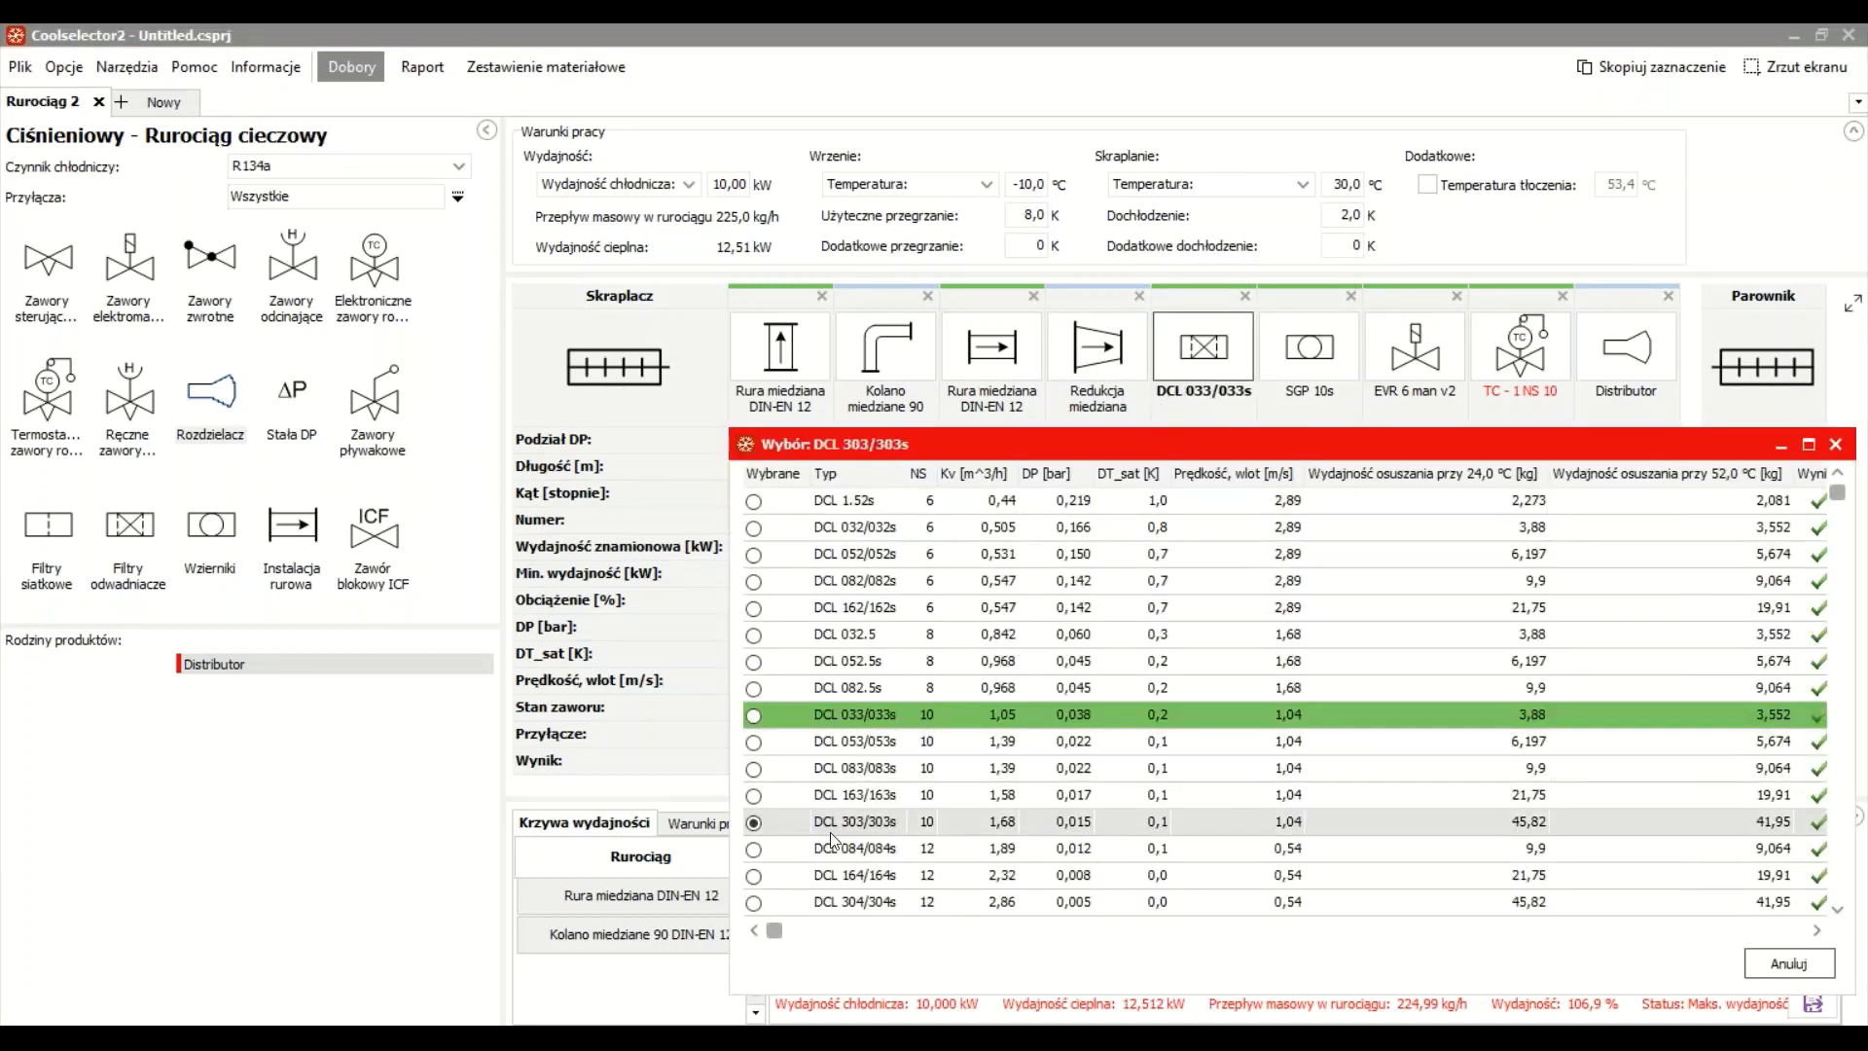
pyautogui.click(754, 849)
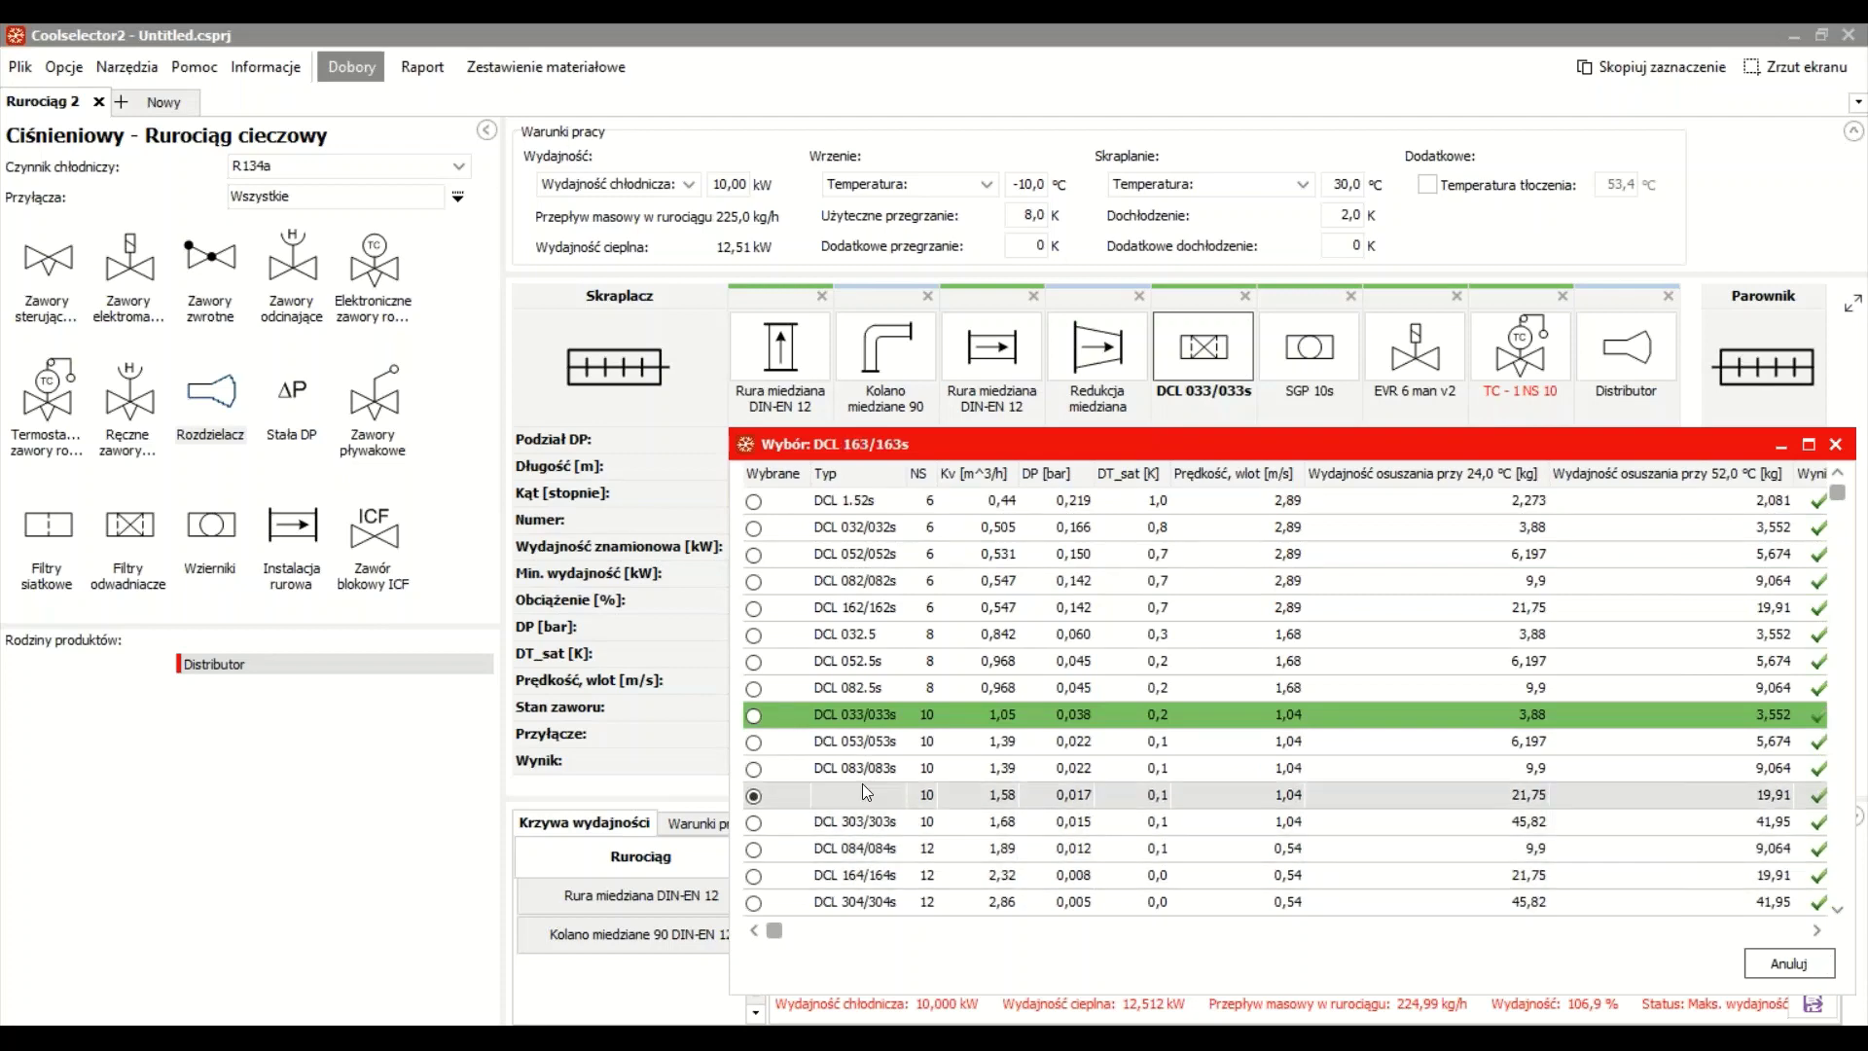
pyautogui.click(856, 581)
pyautogui.click(754, 850)
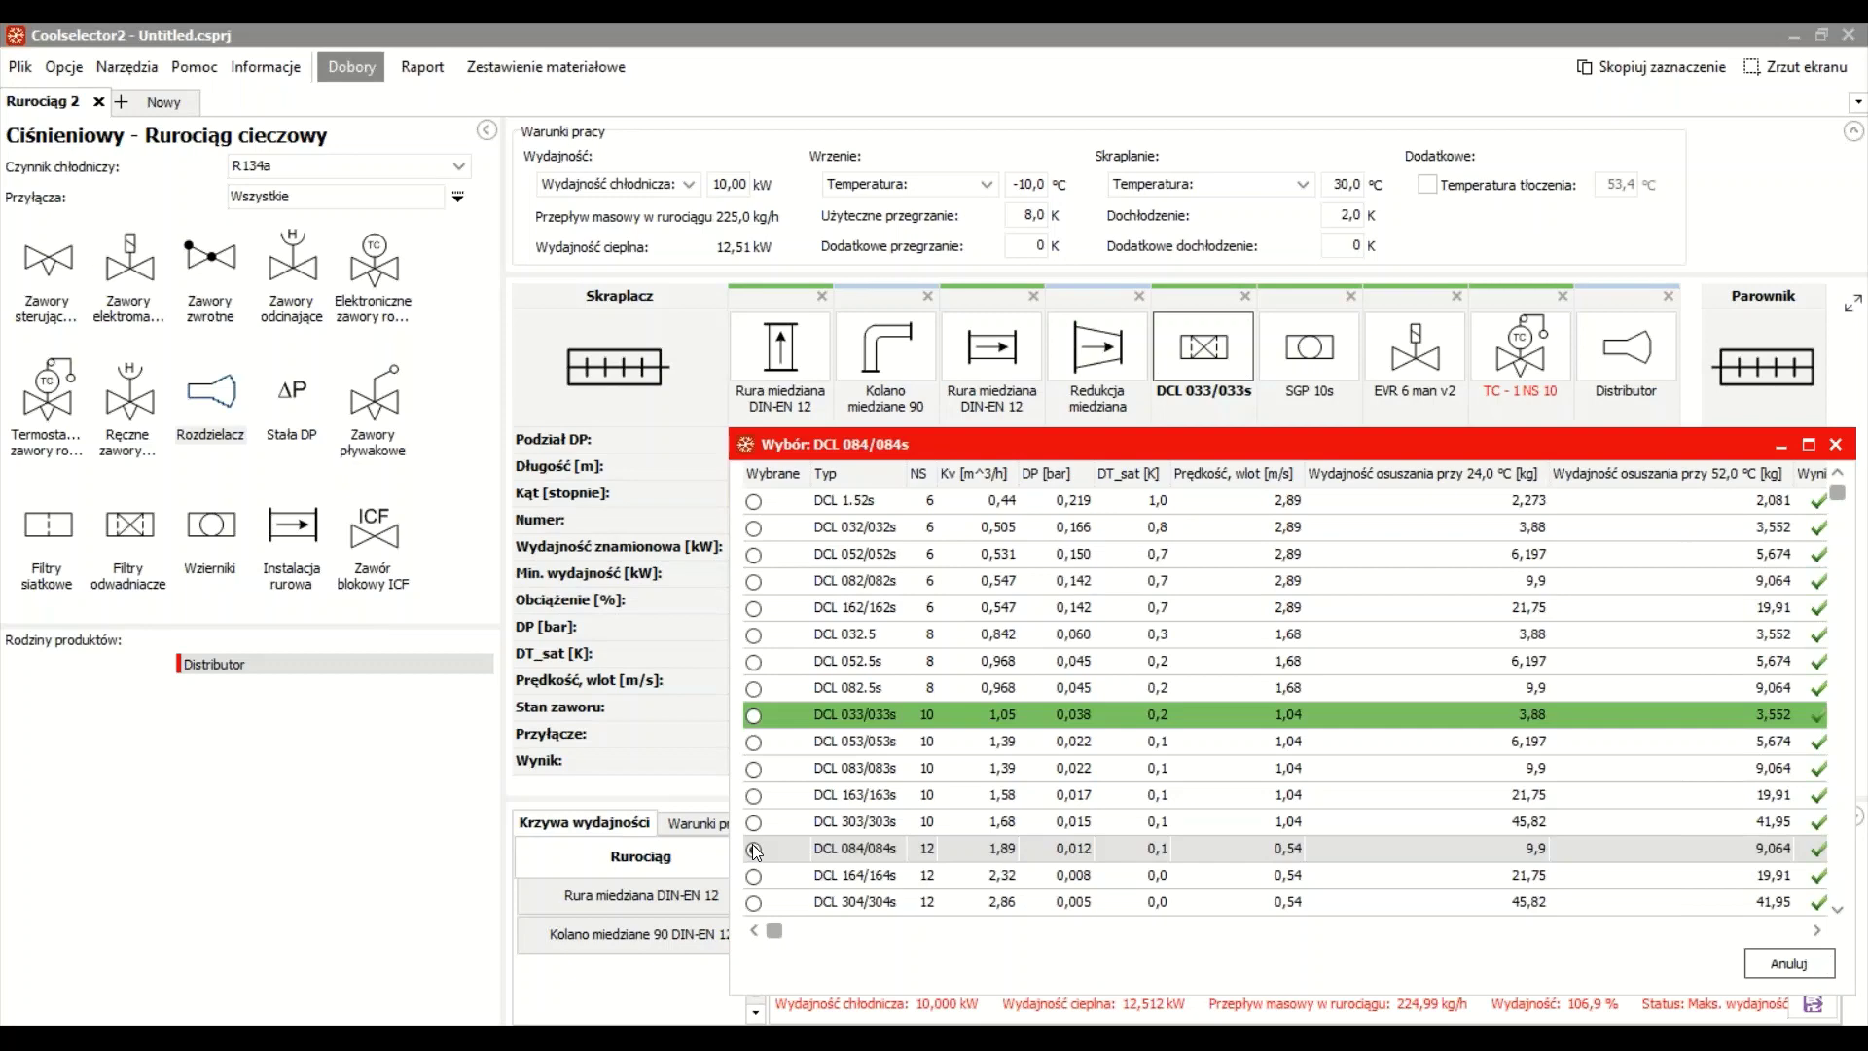
pyautogui.doubleClick(754, 849)
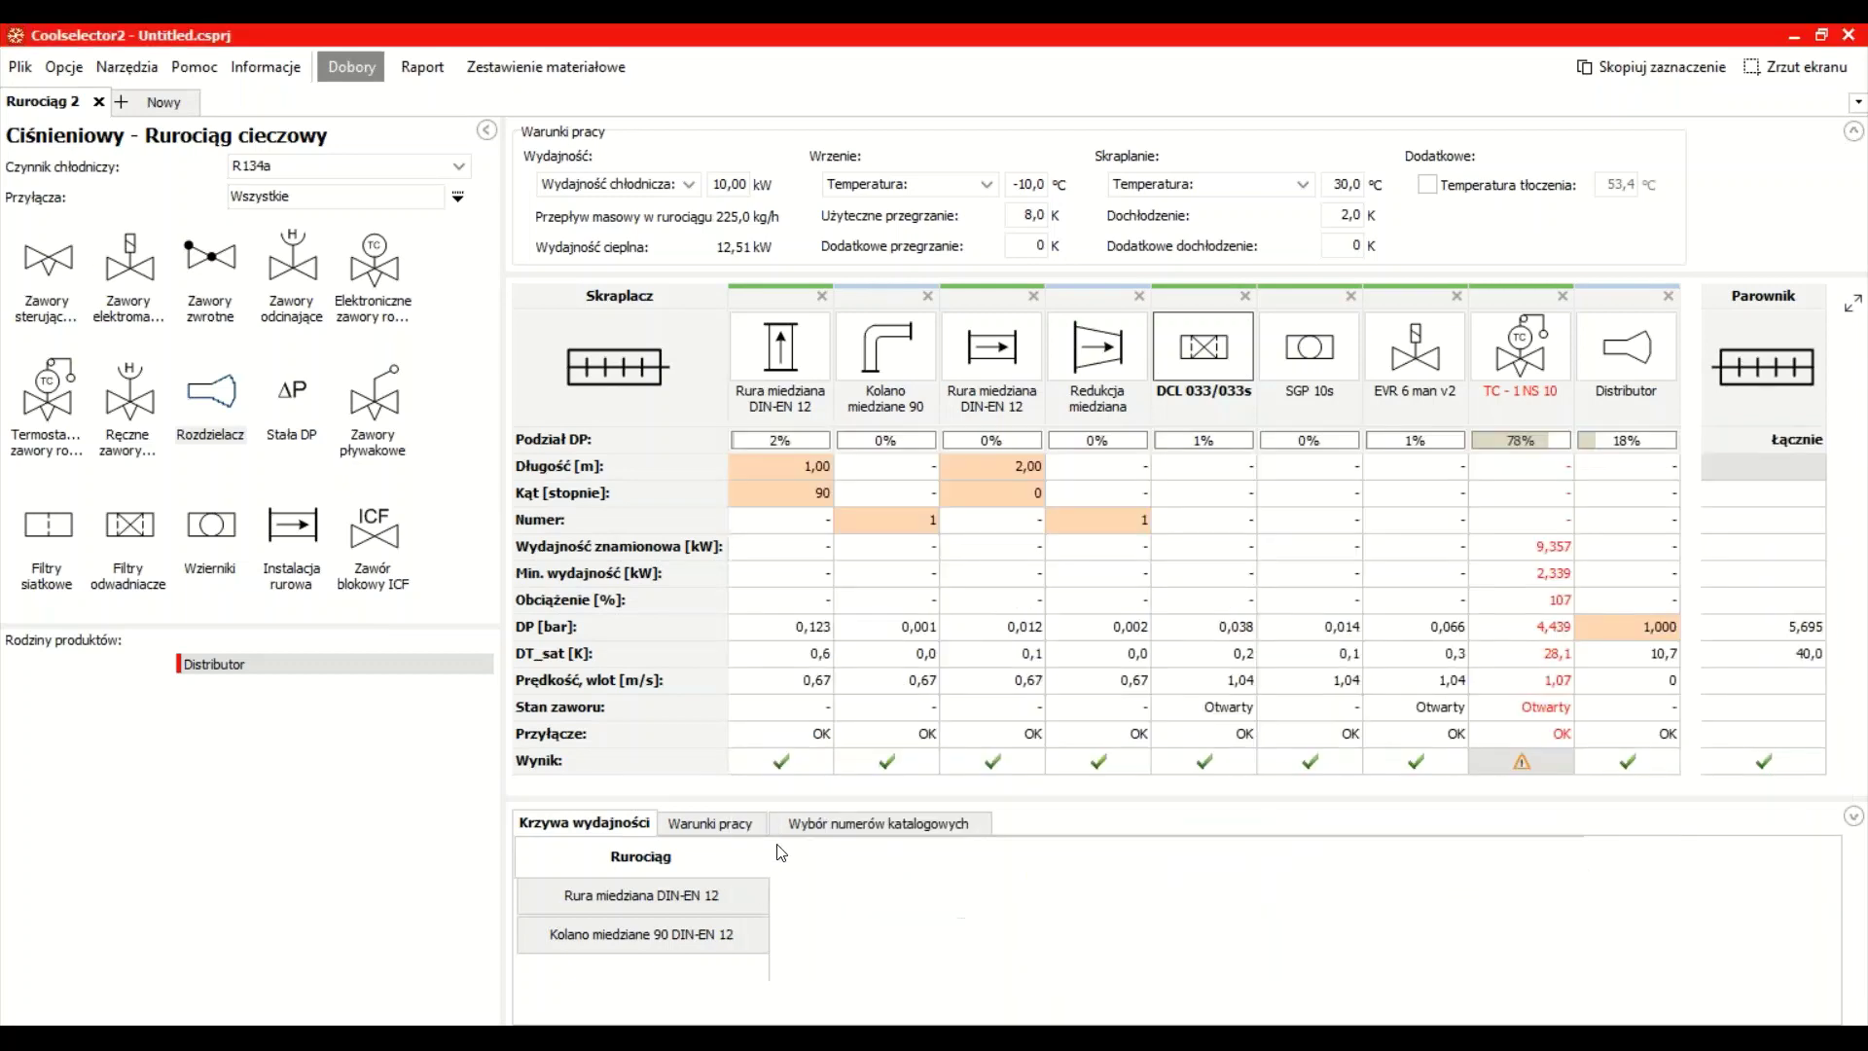
pyautogui.click(1140, 294)
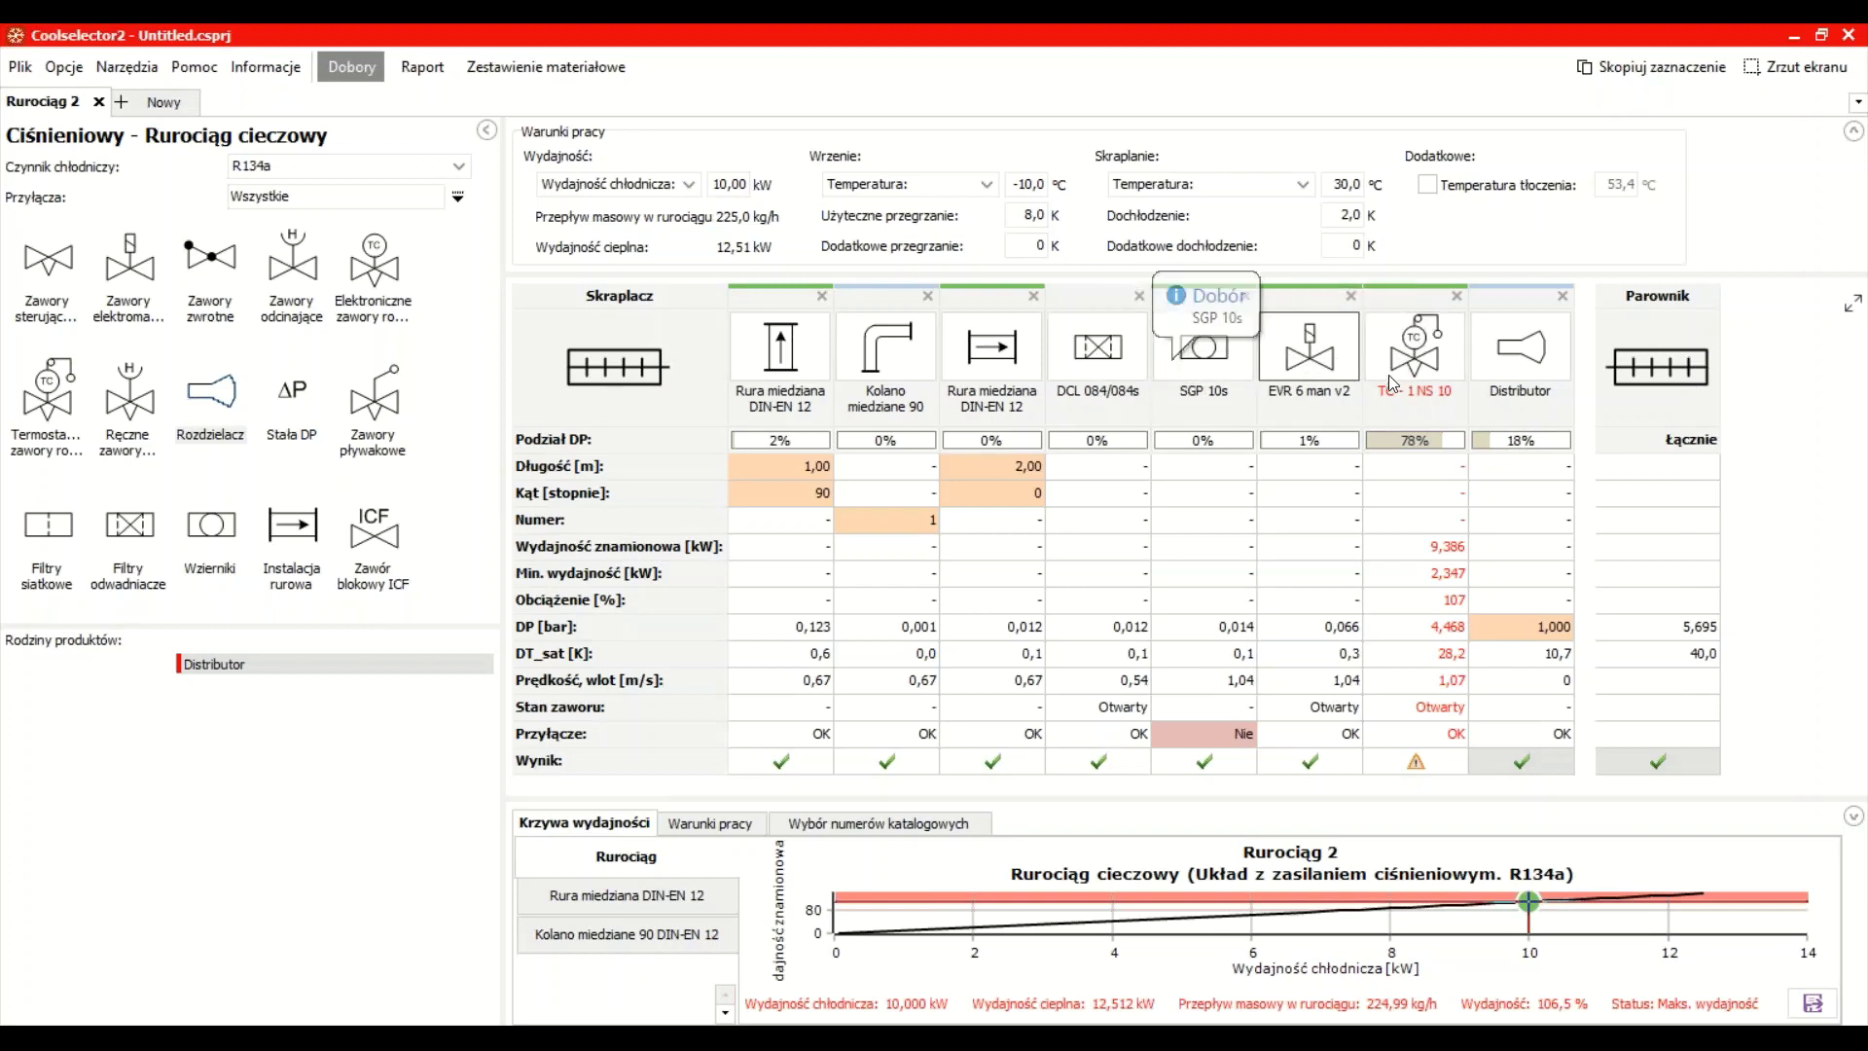
# Change the sight glass to SGP 12s and the thermostatic expansion valve to TC - 2
pyautogui.click(1190, 359)
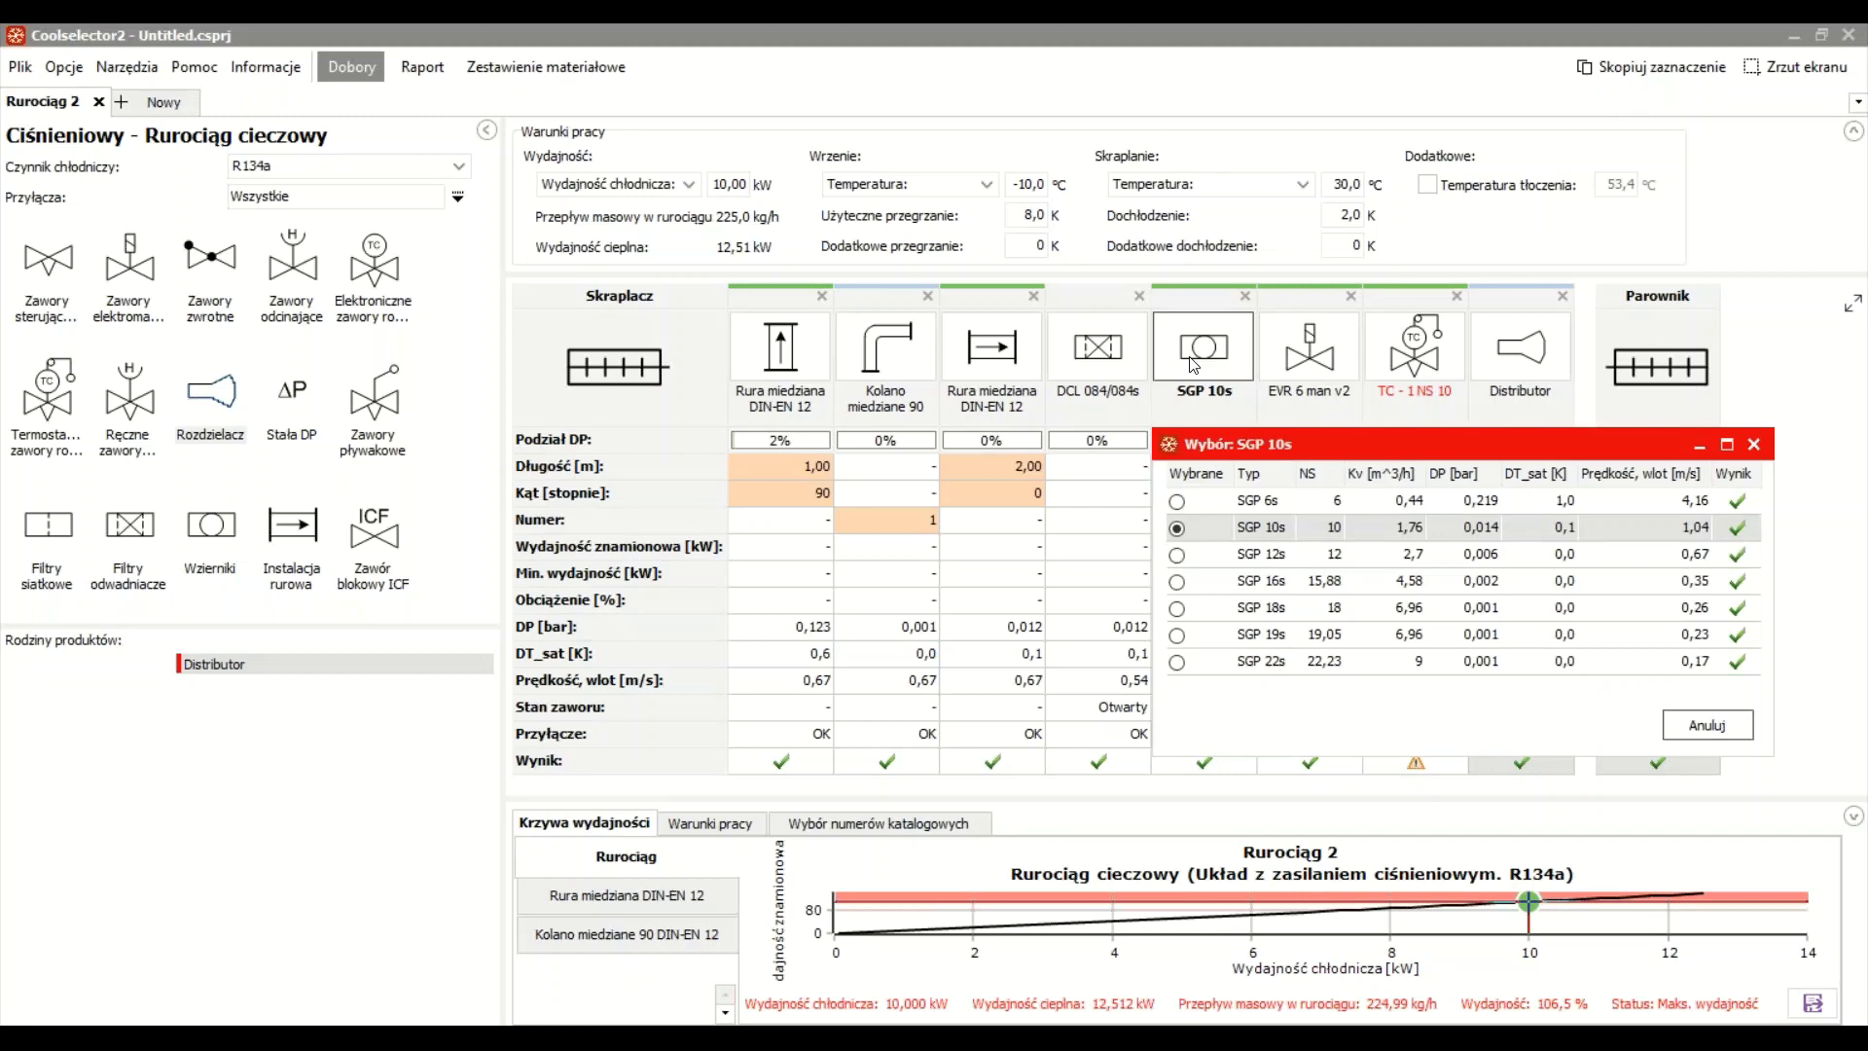
pyautogui.click(1186, 552)
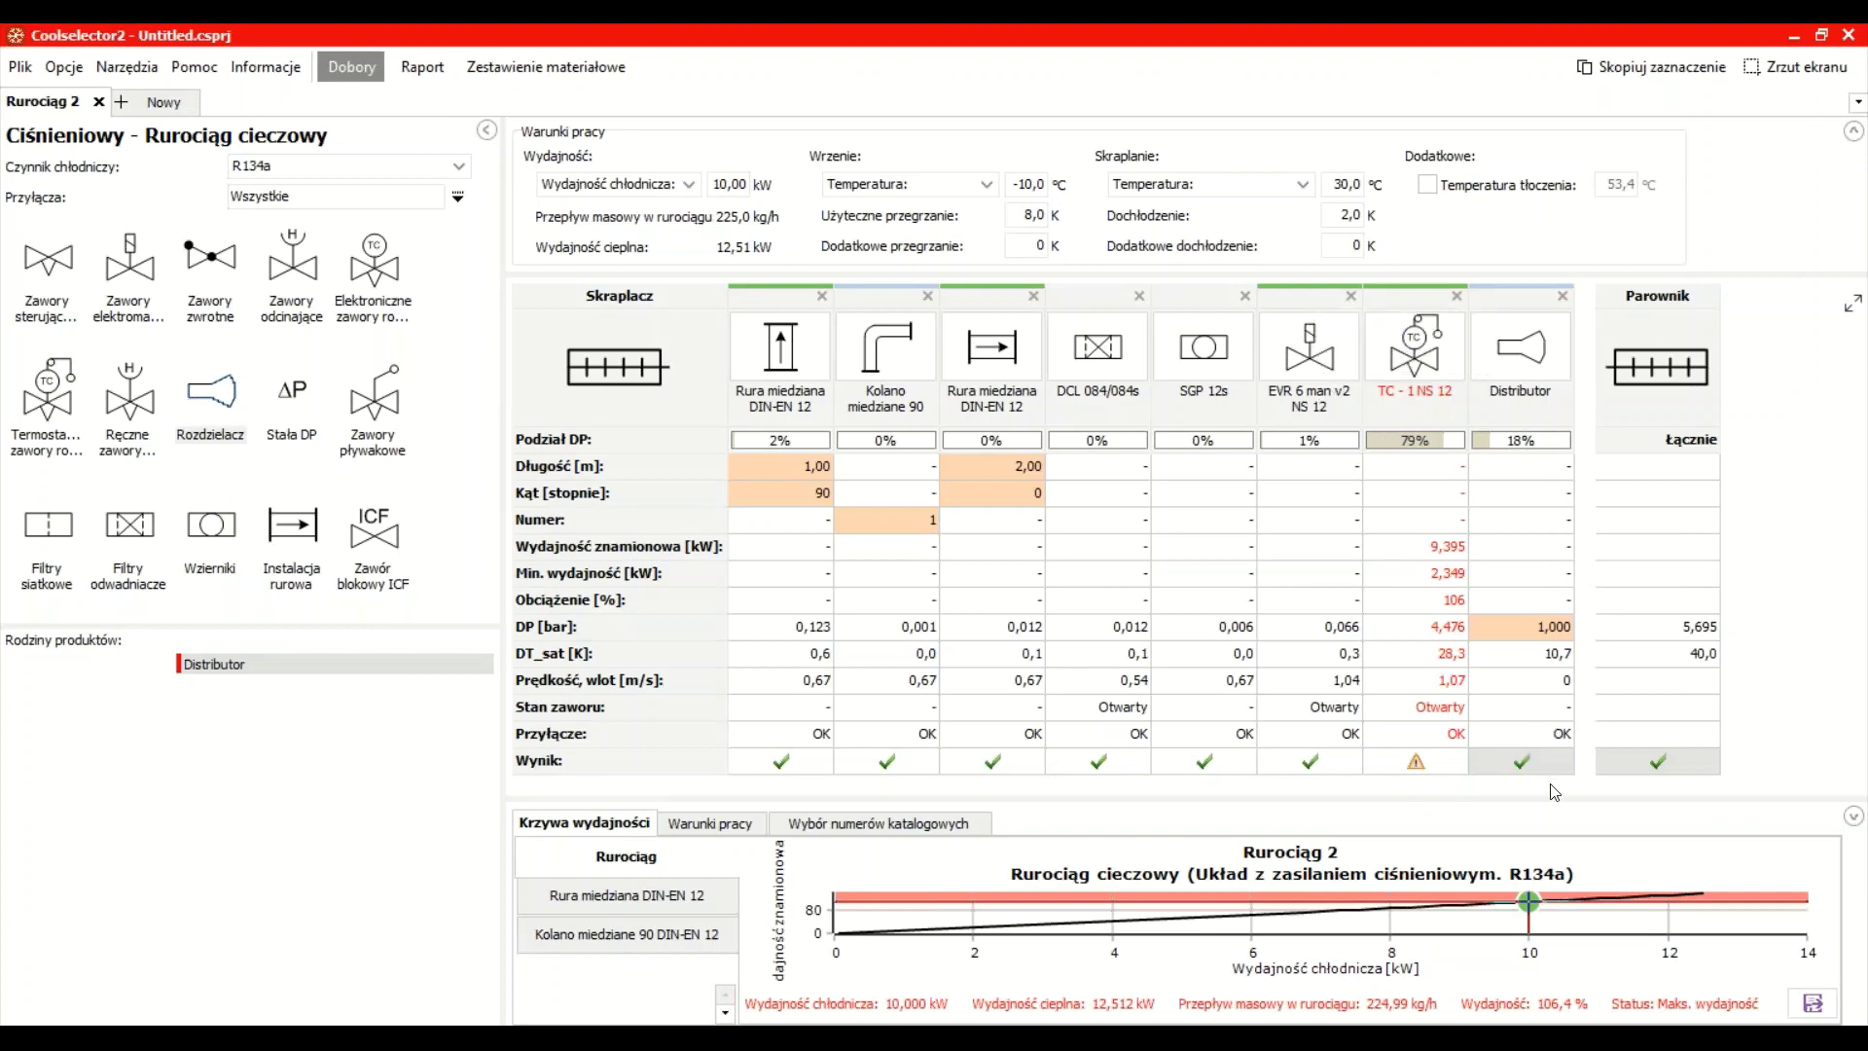
pyautogui.click(1412, 356)
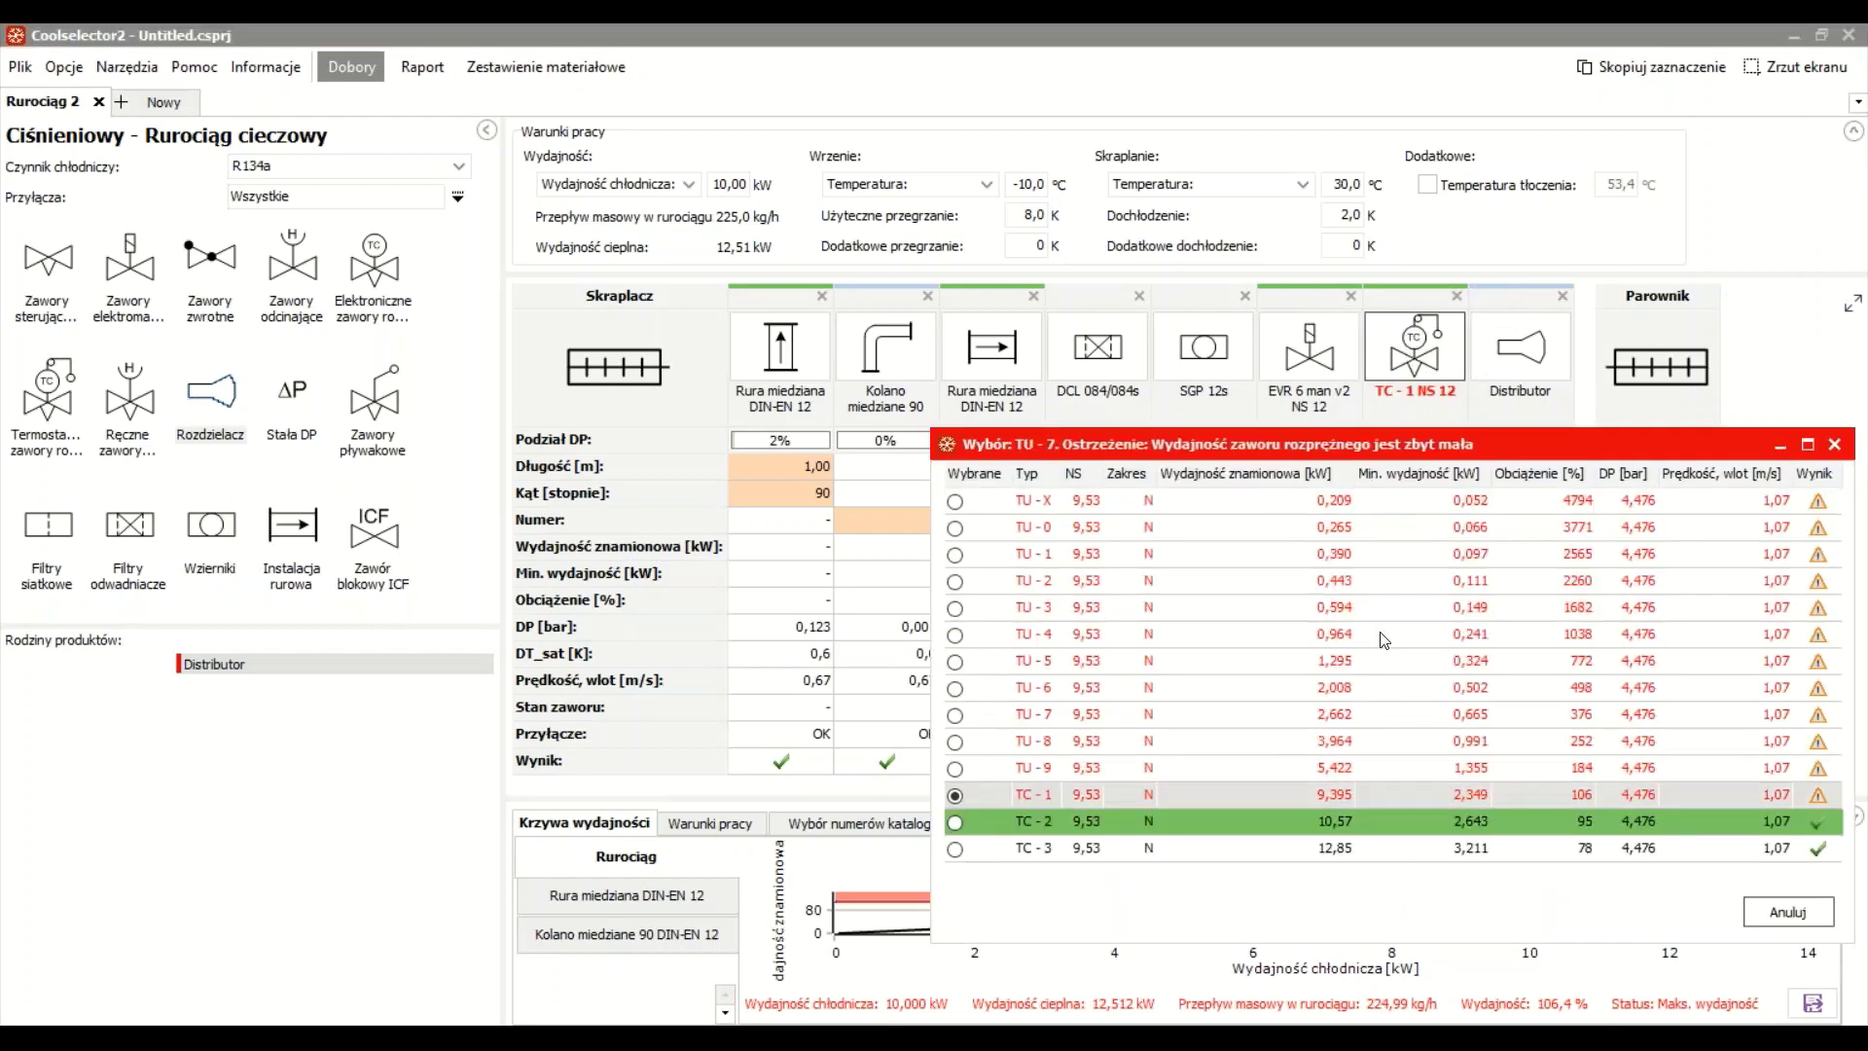
pyautogui.click(954, 847)
pyautogui.click(954, 822)
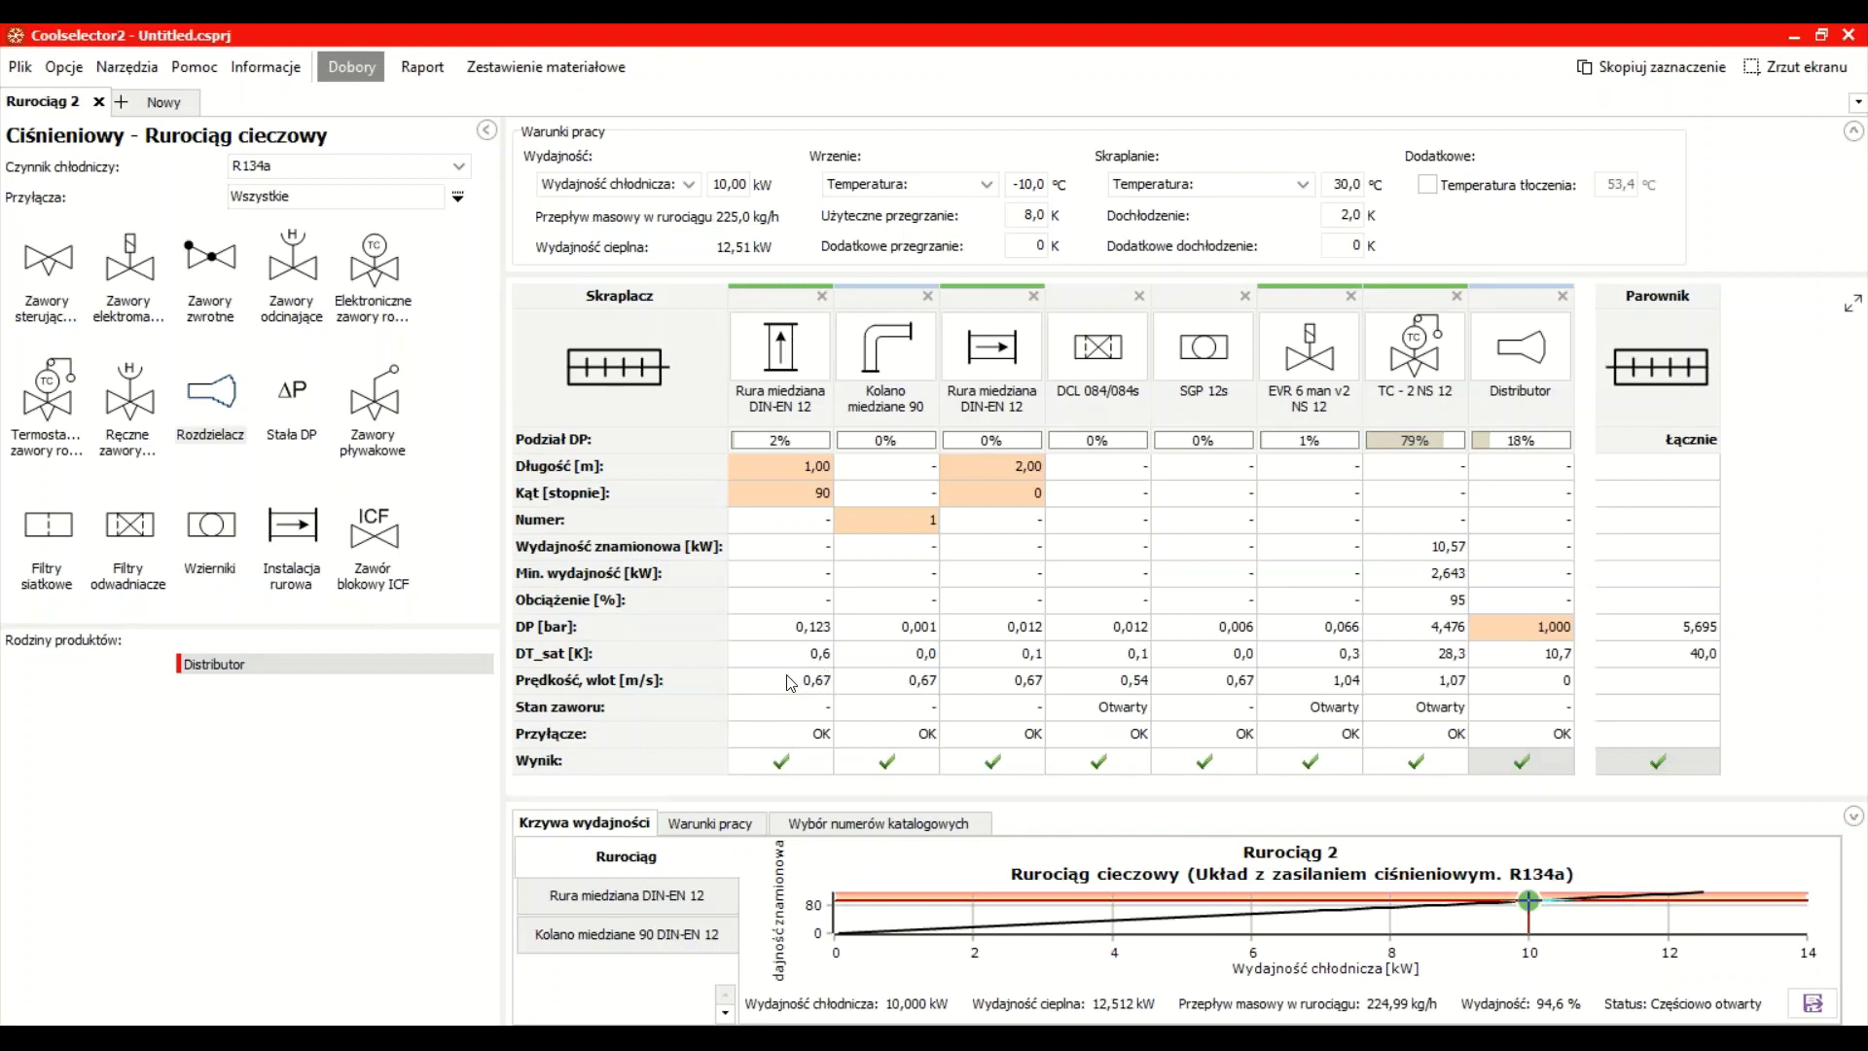
# Examine the catalogue numbers for the filter drier, sight glass, solenoid valve and expansion valve with its orifice
pyautogui.moveTo(779, 796); pyautogui.dragTo(849, 671)
pyautogui.click(849, 669)
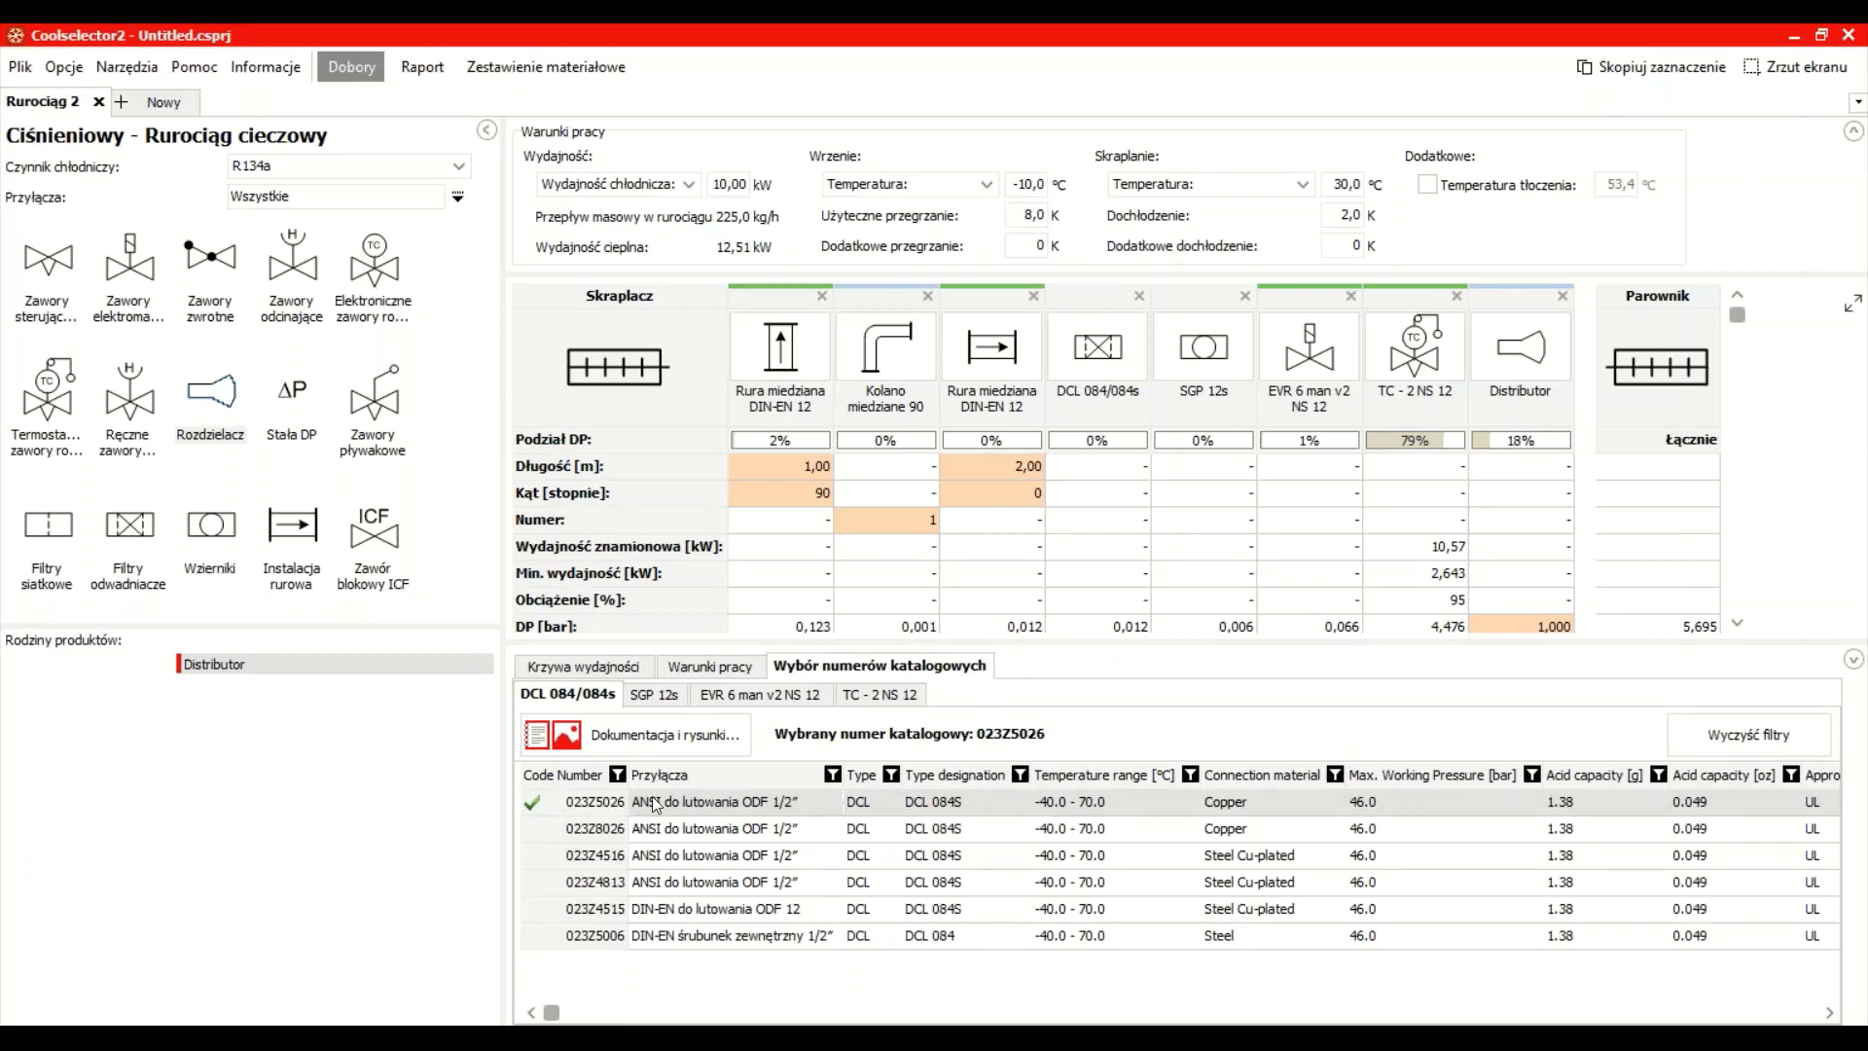
pyautogui.click(645, 702)
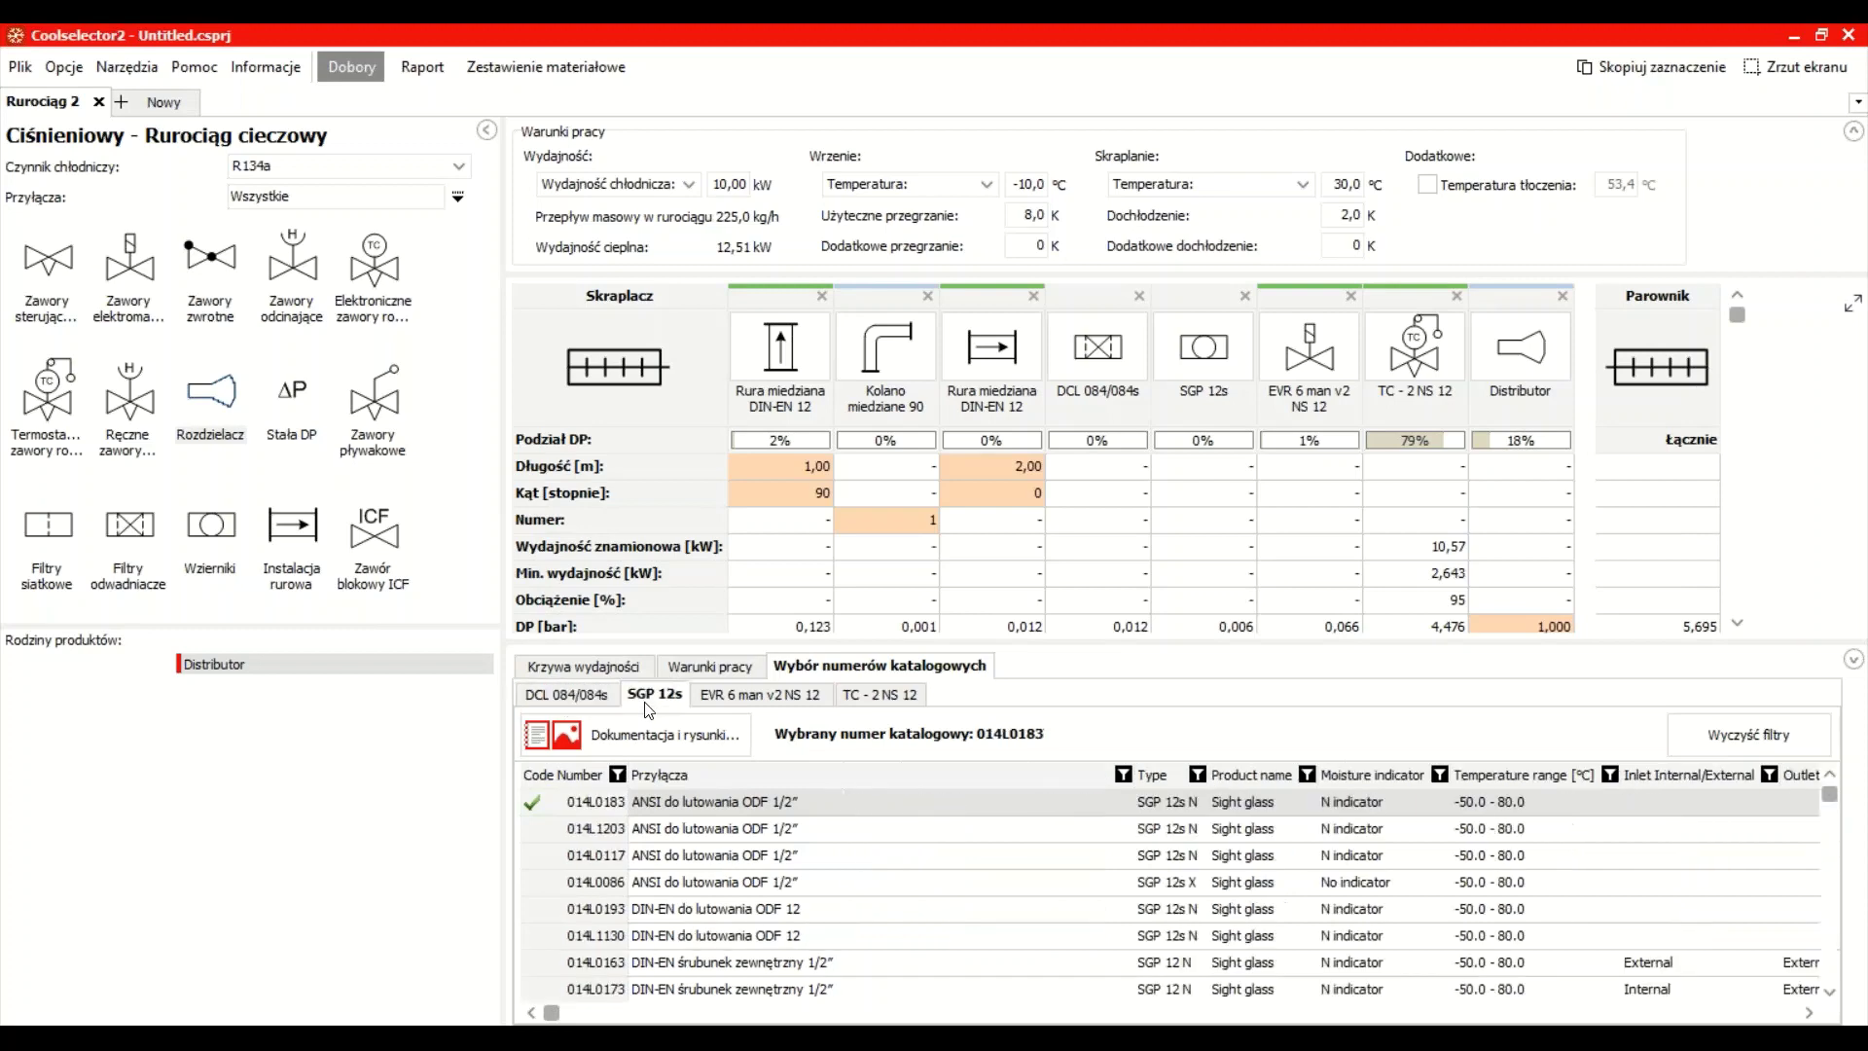
pyautogui.click(741, 696)
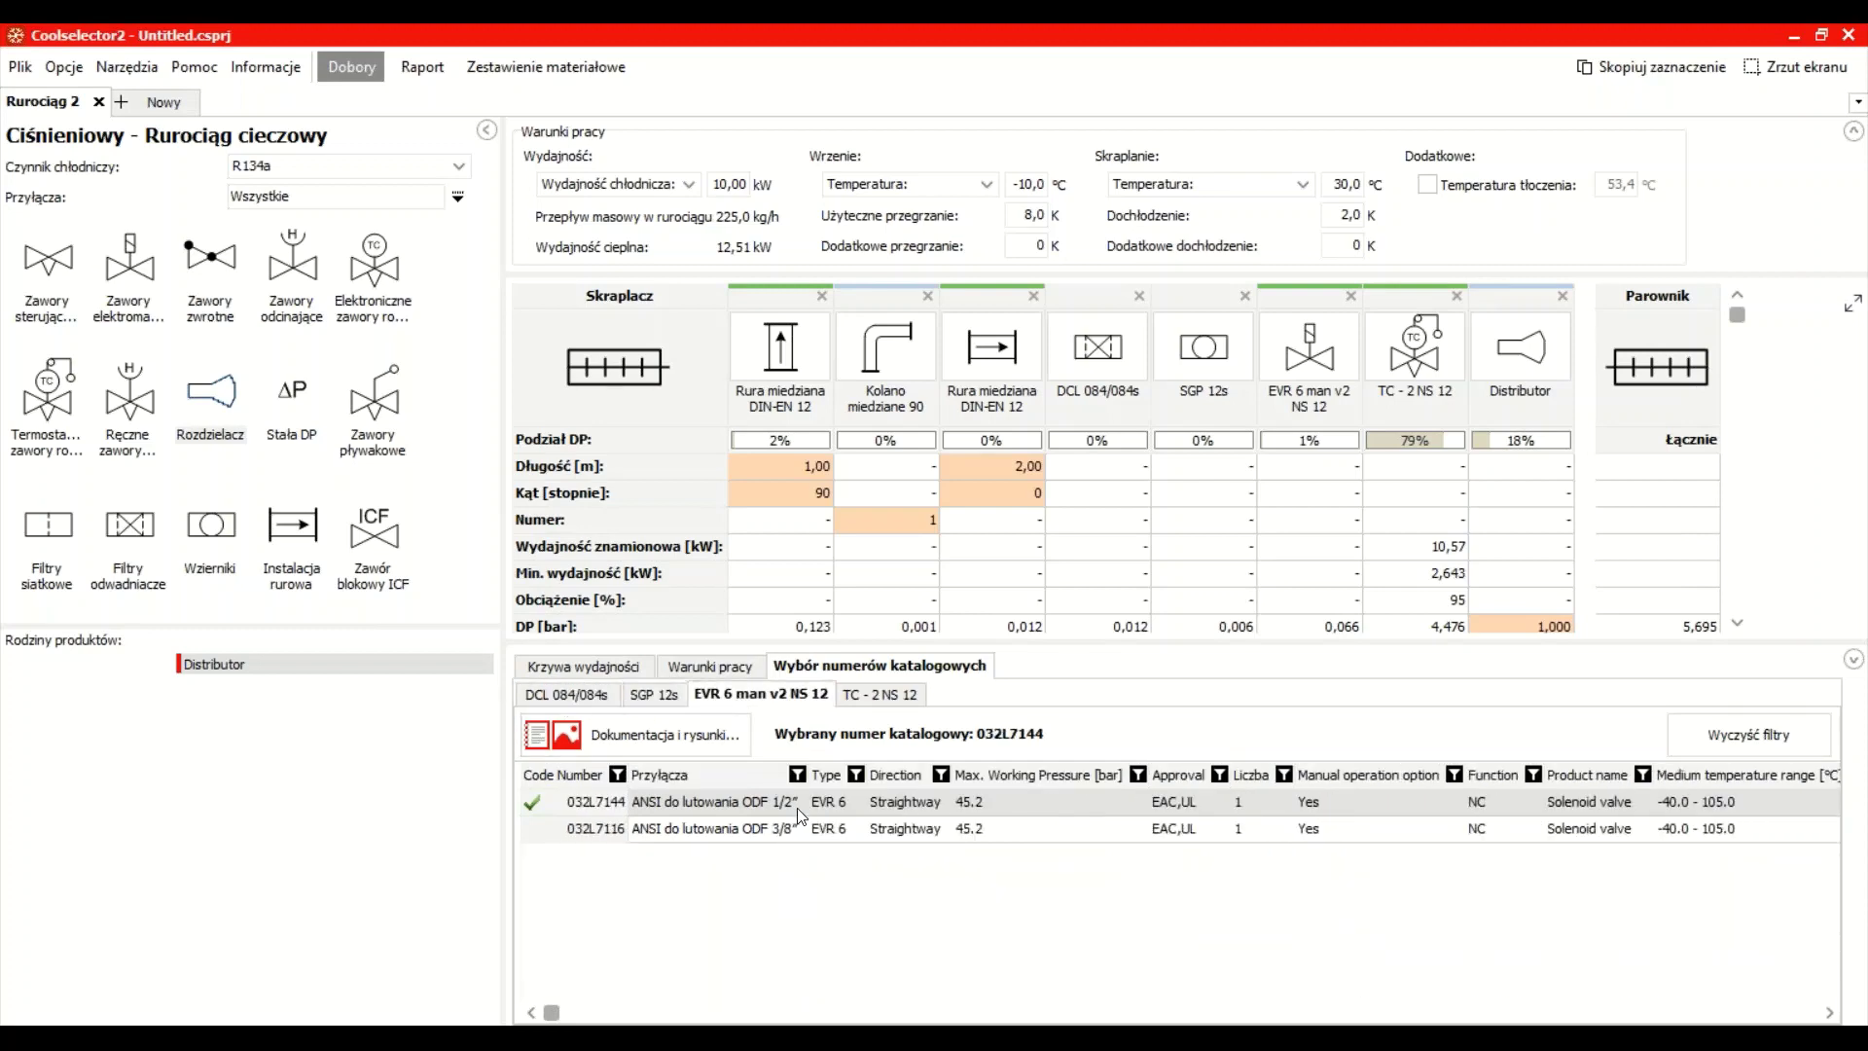
pyautogui.click(879, 695)
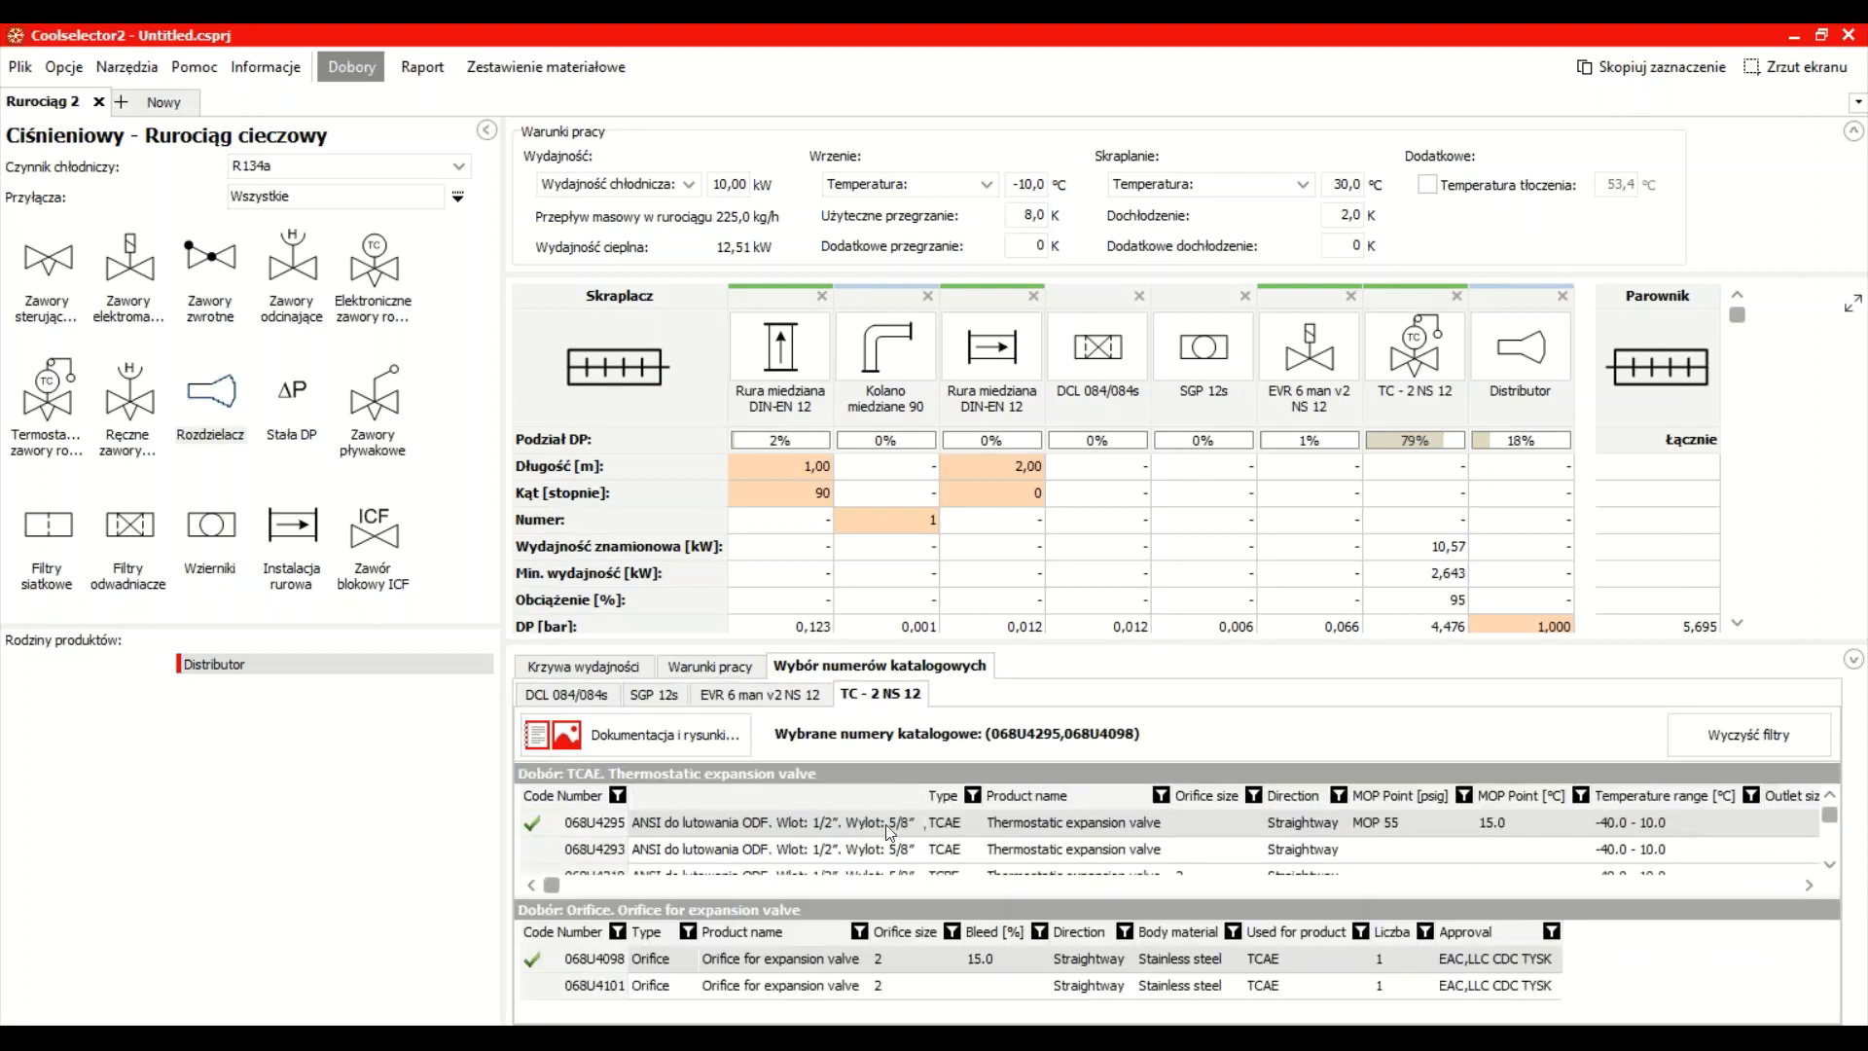
pyautogui.moveTo(880, 895); pyautogui.dragTo(885, 949)
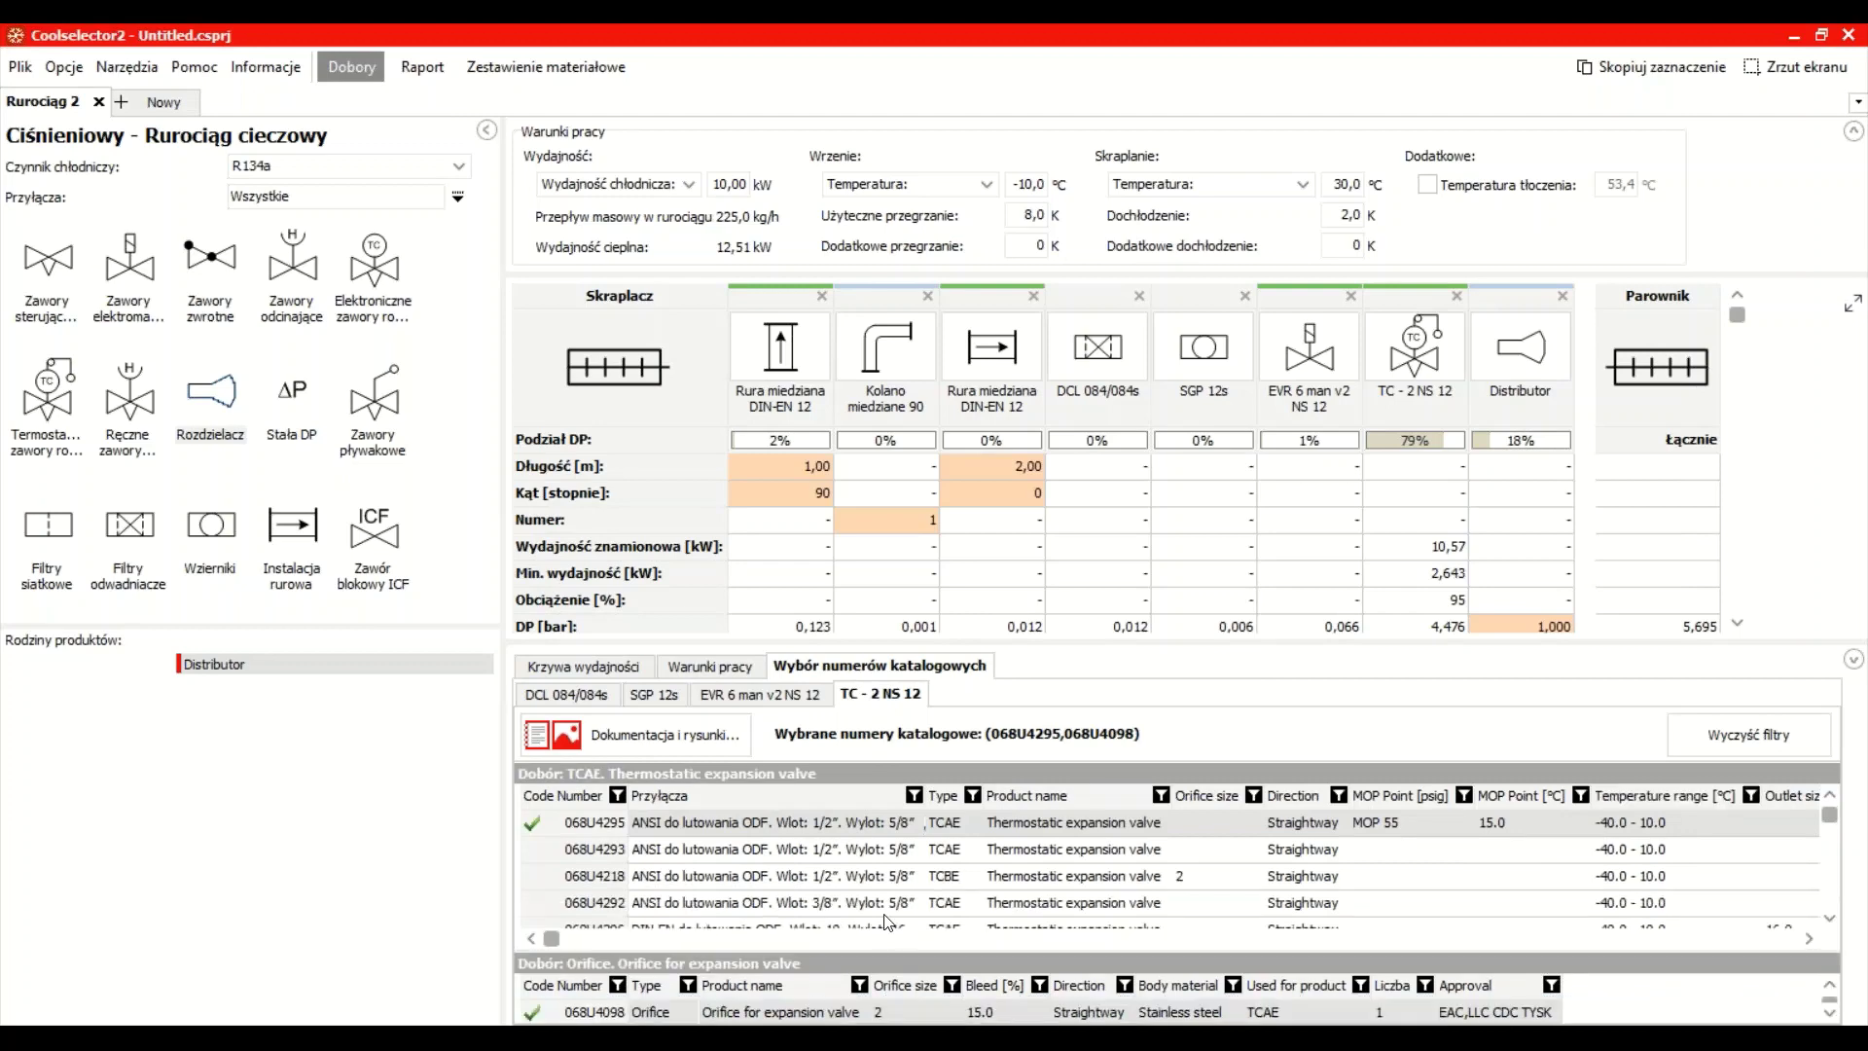
# Review the documentation and drawings available for the selected TC - 2 expansion valve and its orifice
pyautogui.moveTo(1007, 642); pyautogui.dragTo(937, 465)
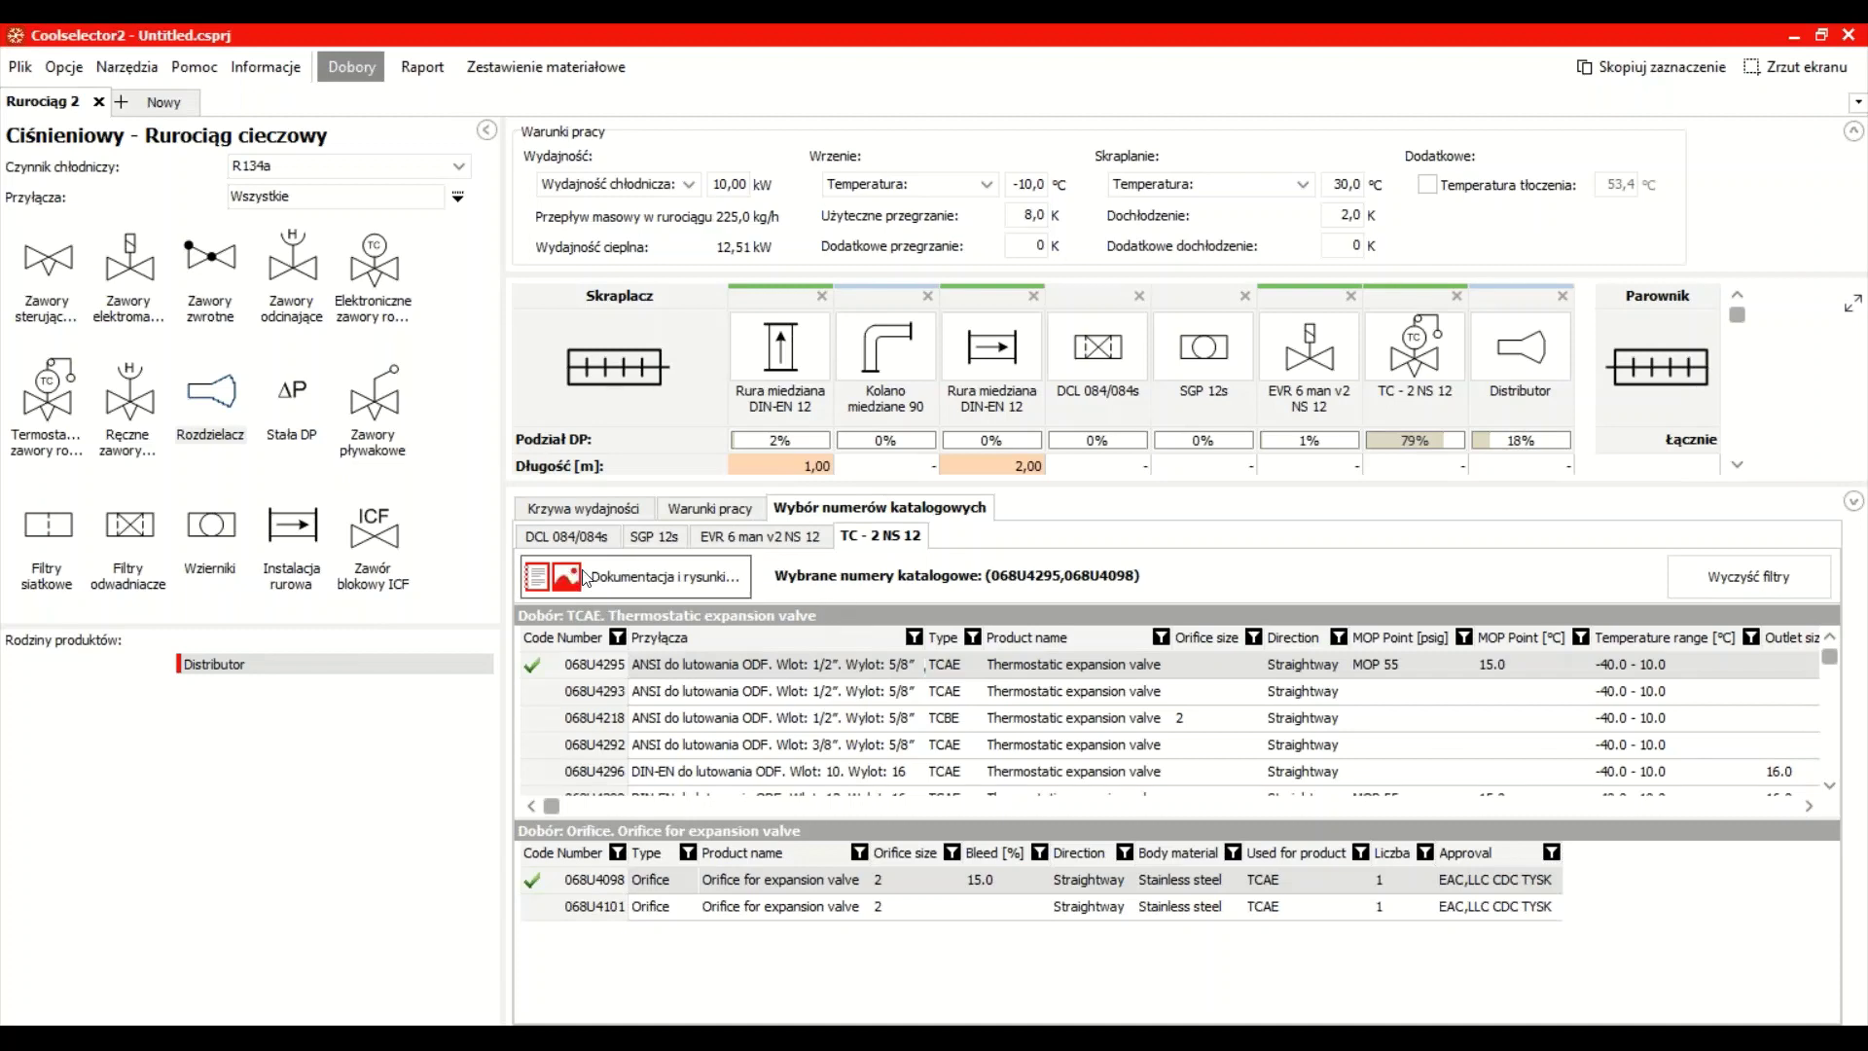
pyautogui.click(619, 581)
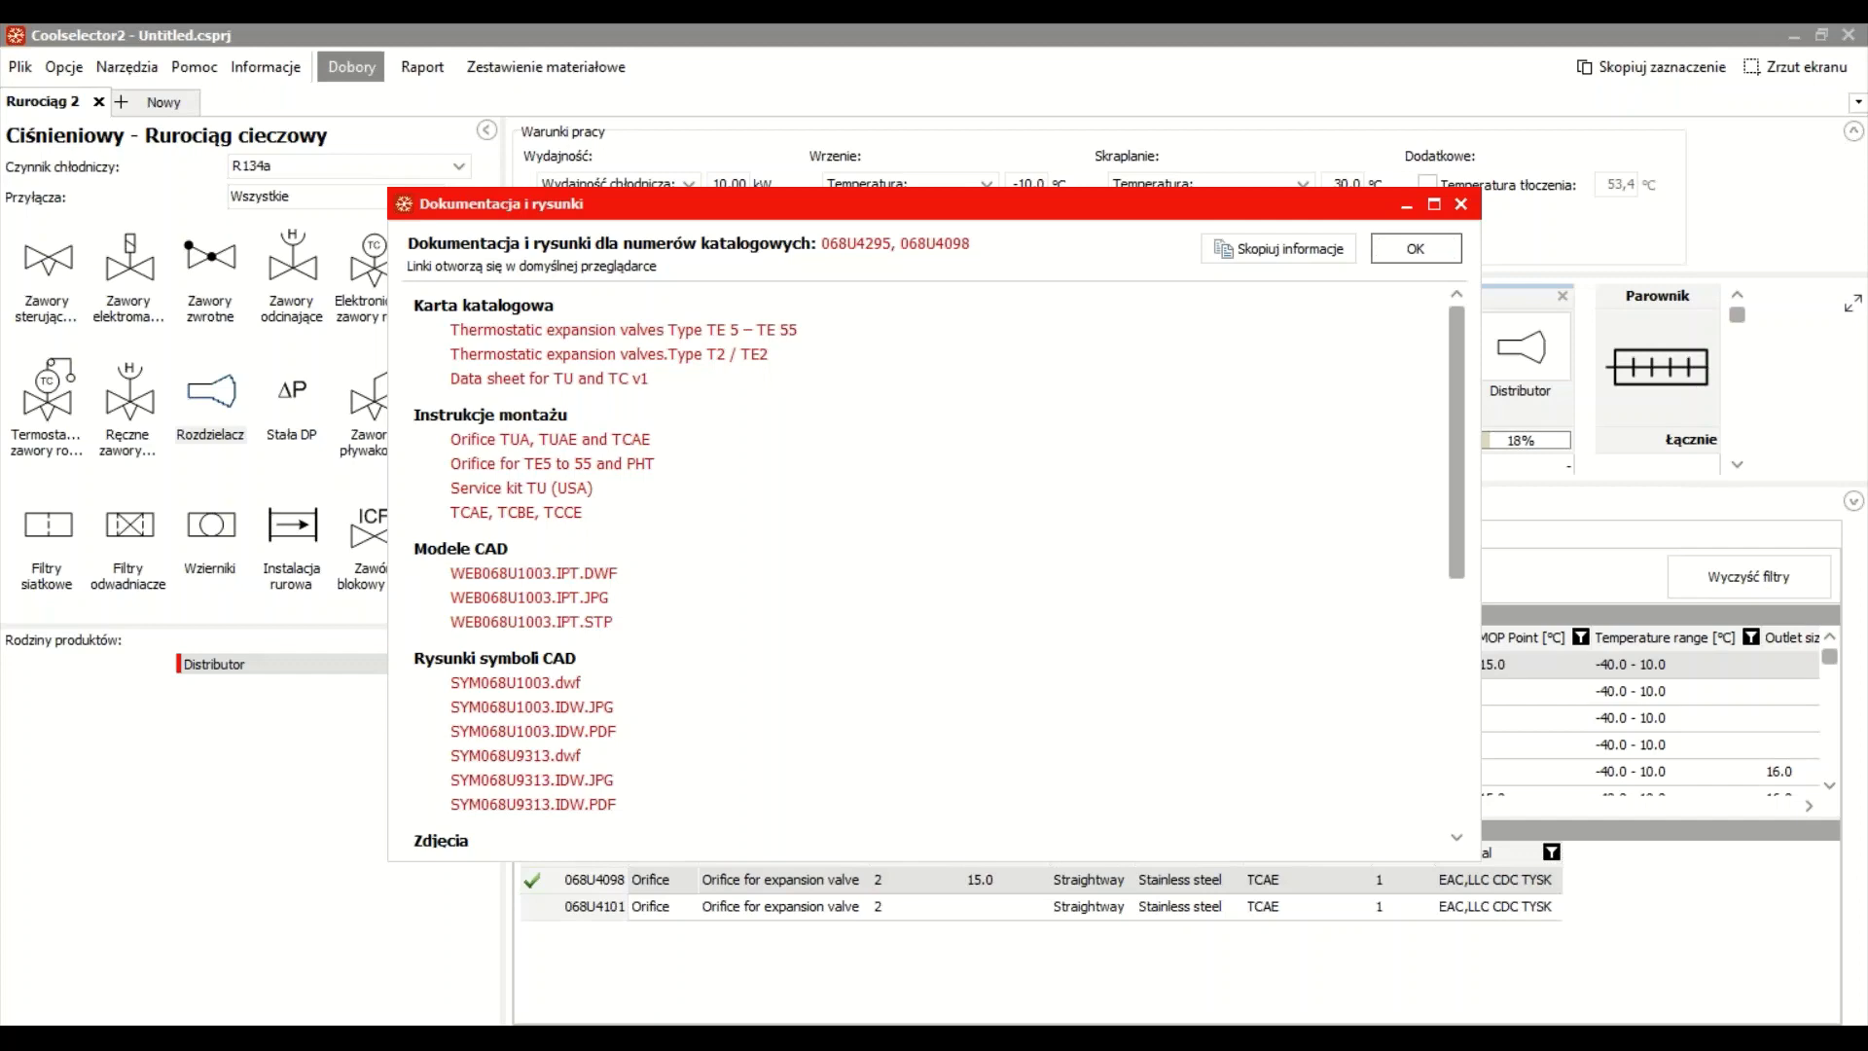
pyautogui.scroll(-2, 698, 642)
pyautogui.scroll(1, 634, 722)
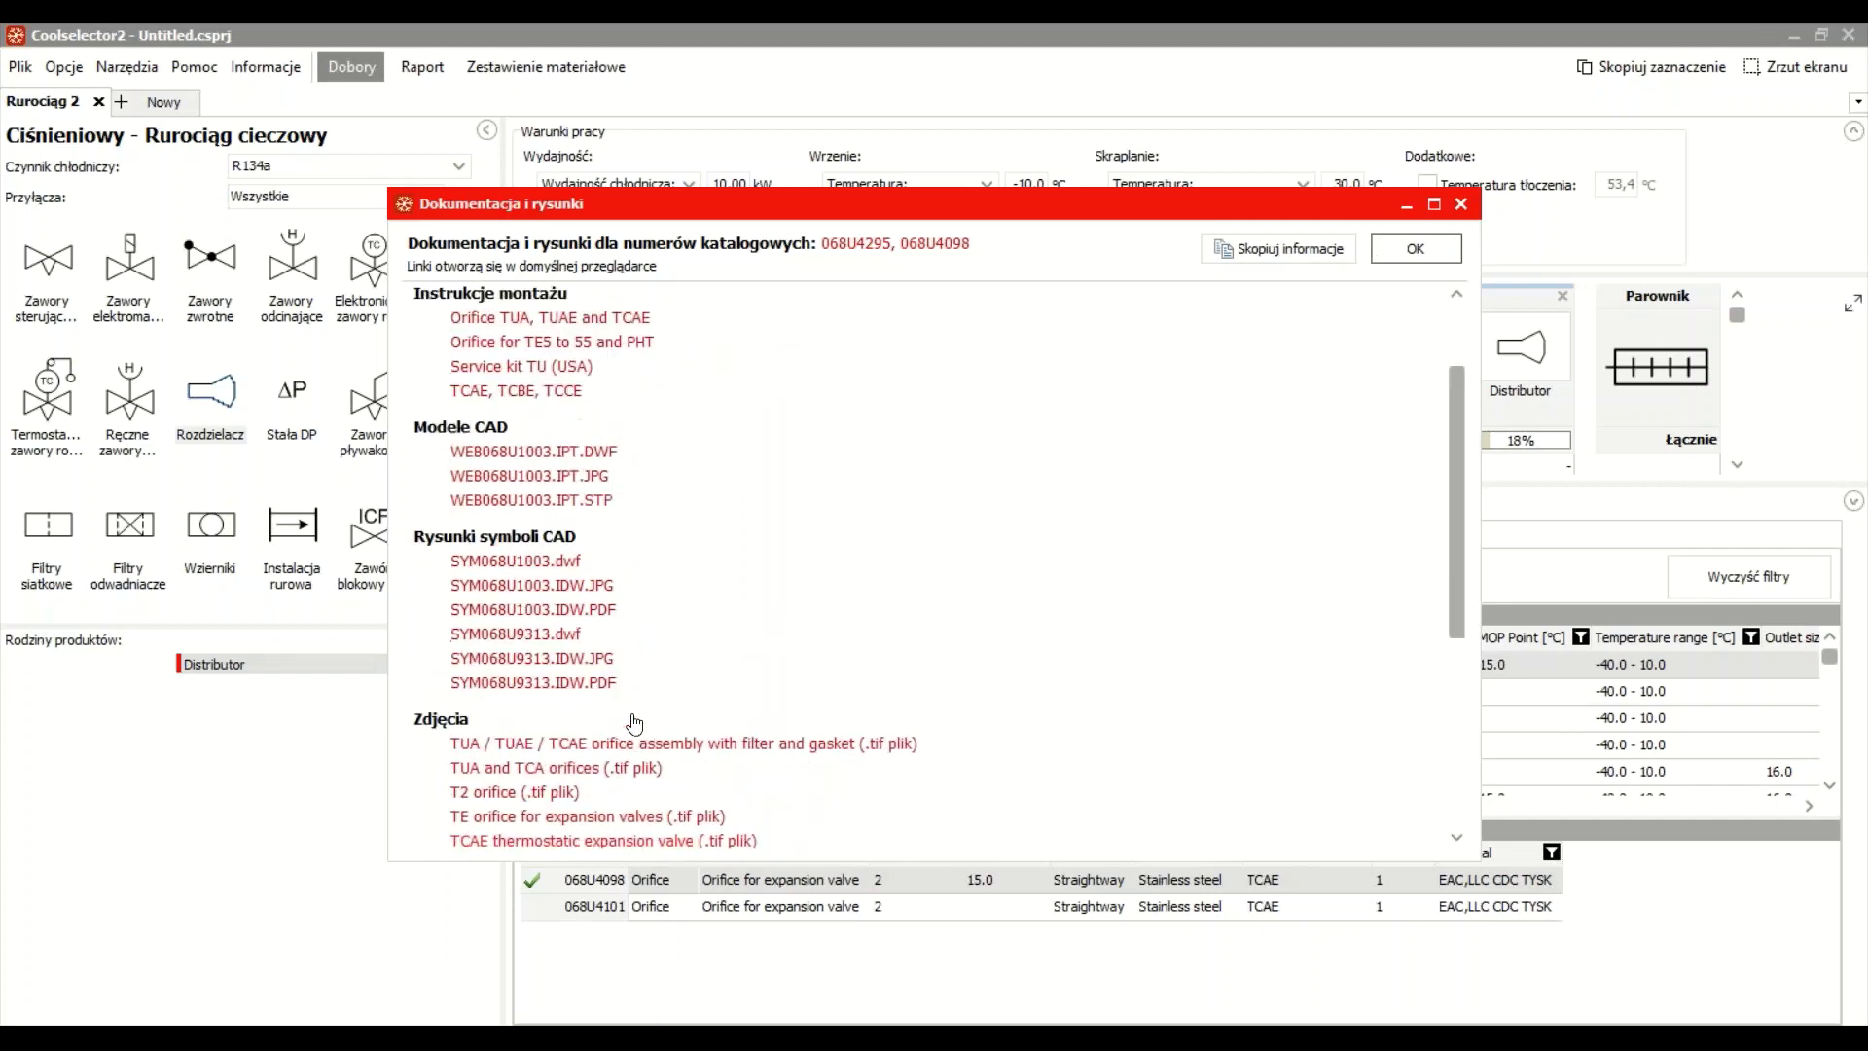
pyautogui.scroll(1, 634, 722)
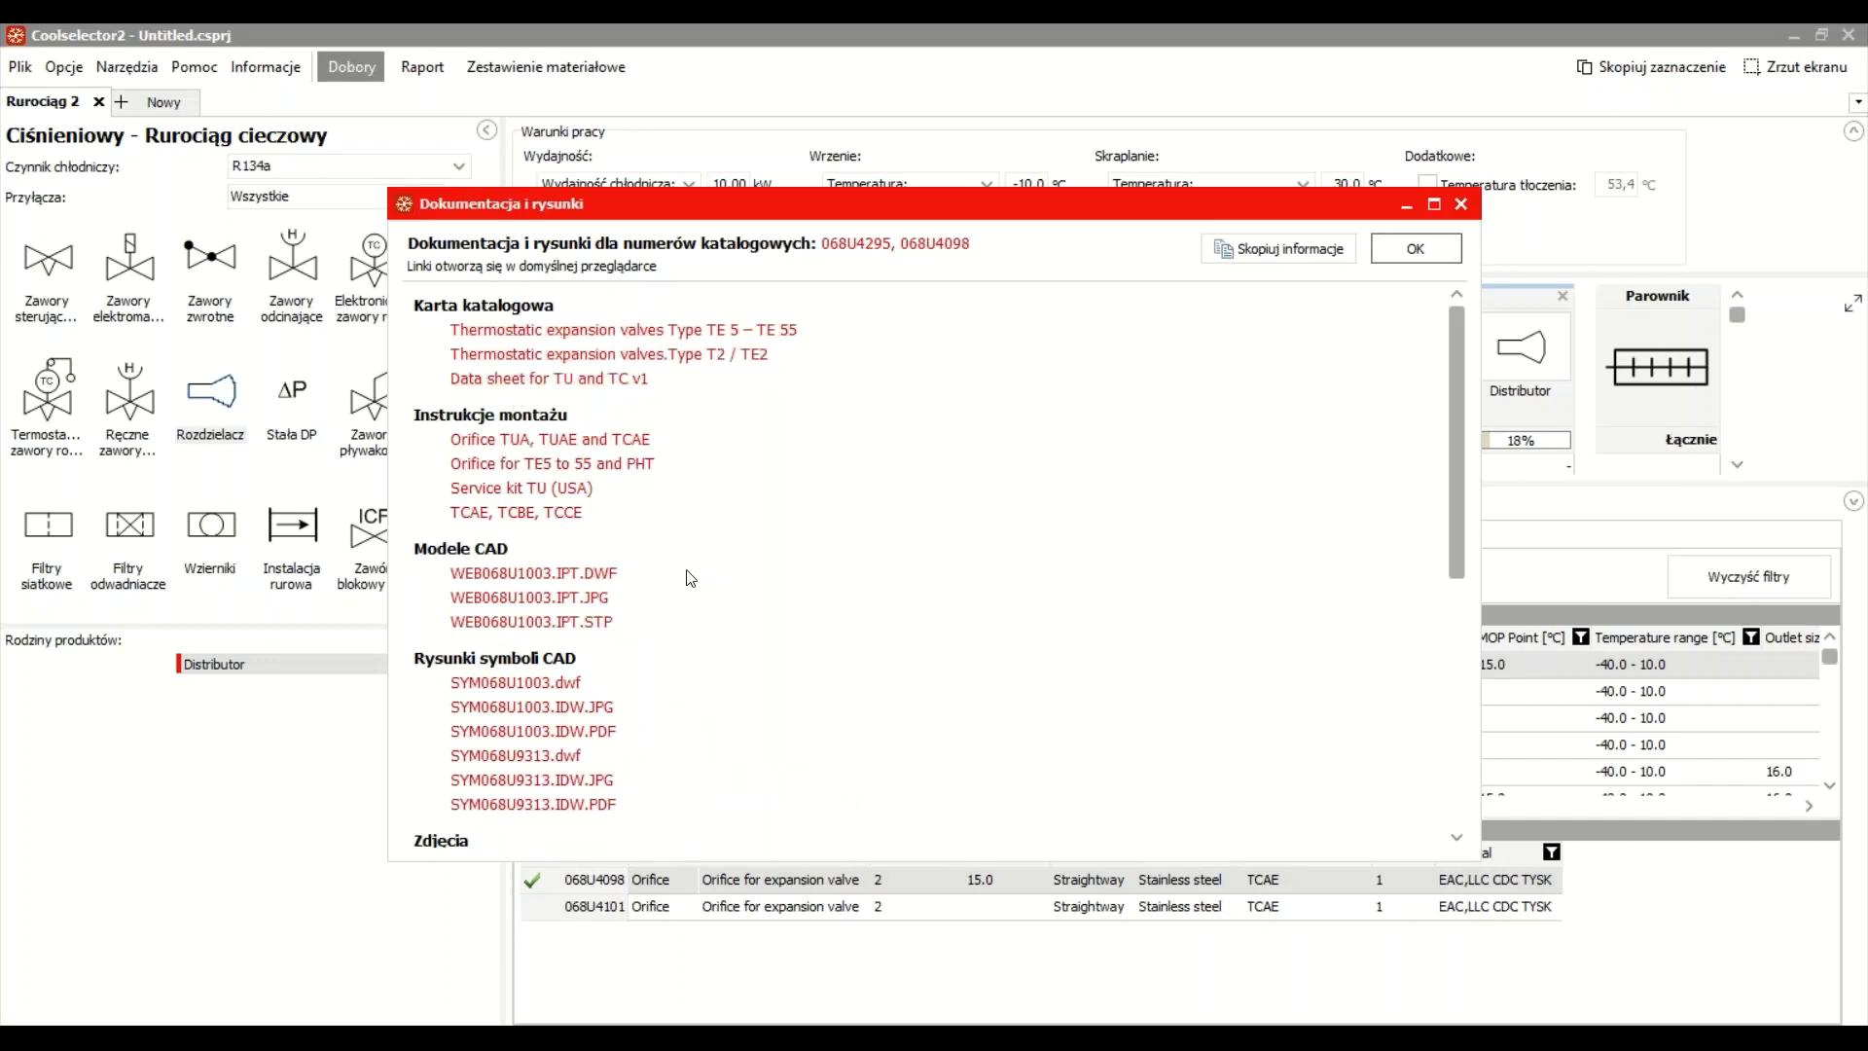
pyautogui.click(1443, 253)
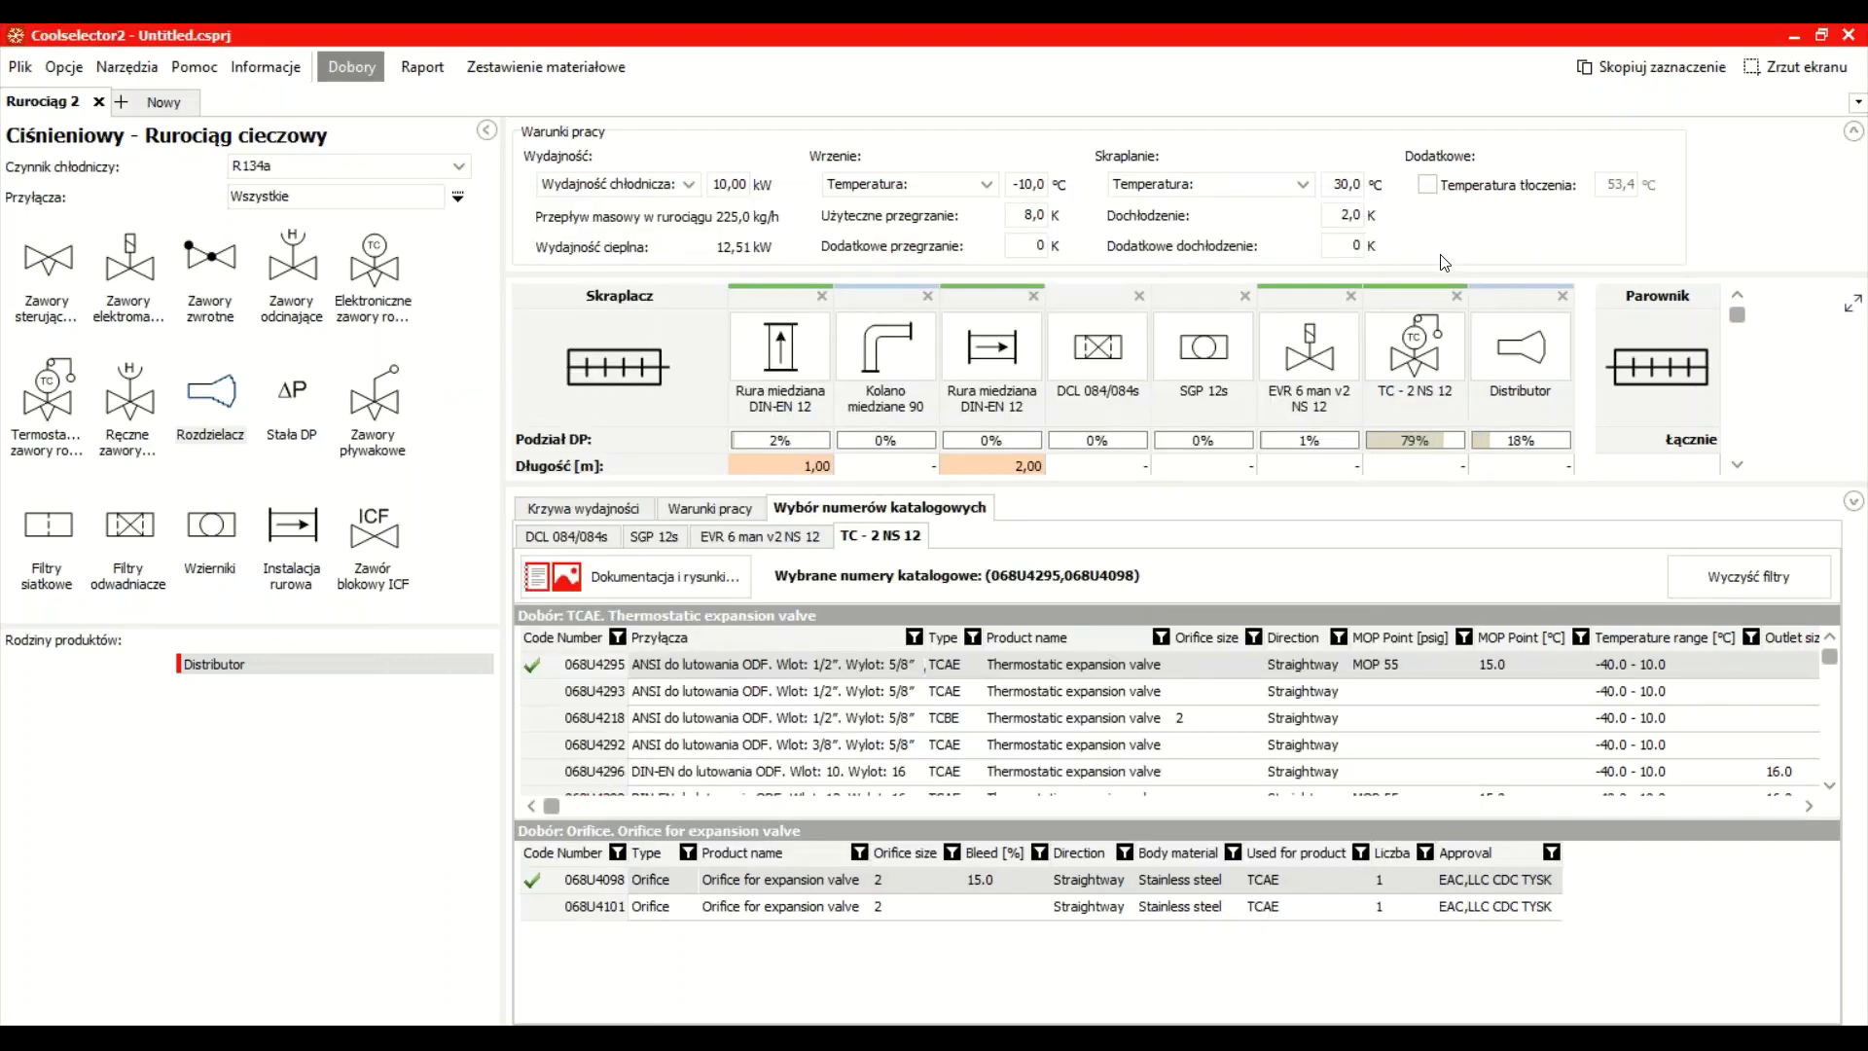
# Examine the calculated operating conditions of the circuit and its detailed log(p)-h chart
pyautogui.click(708, 510)
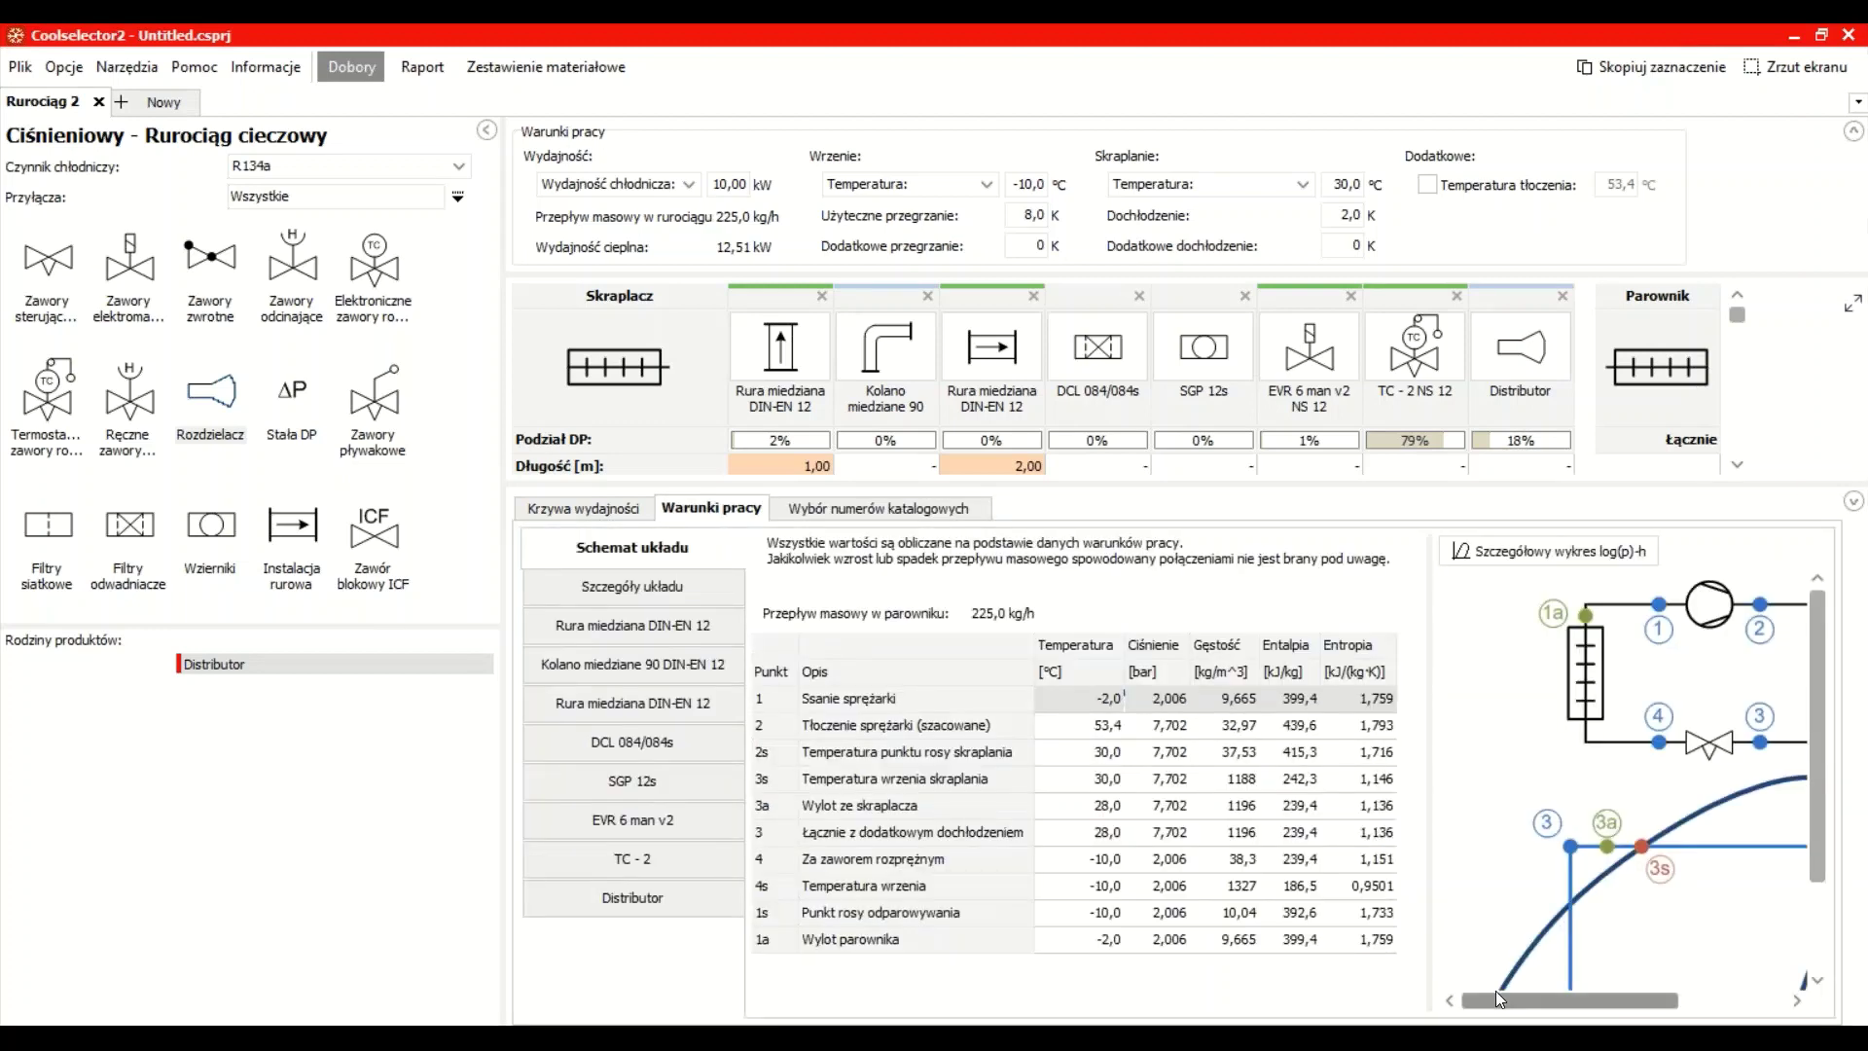
pyautogui.moveTo(1583, 995); pyautogui.dragTo(1628, 995)
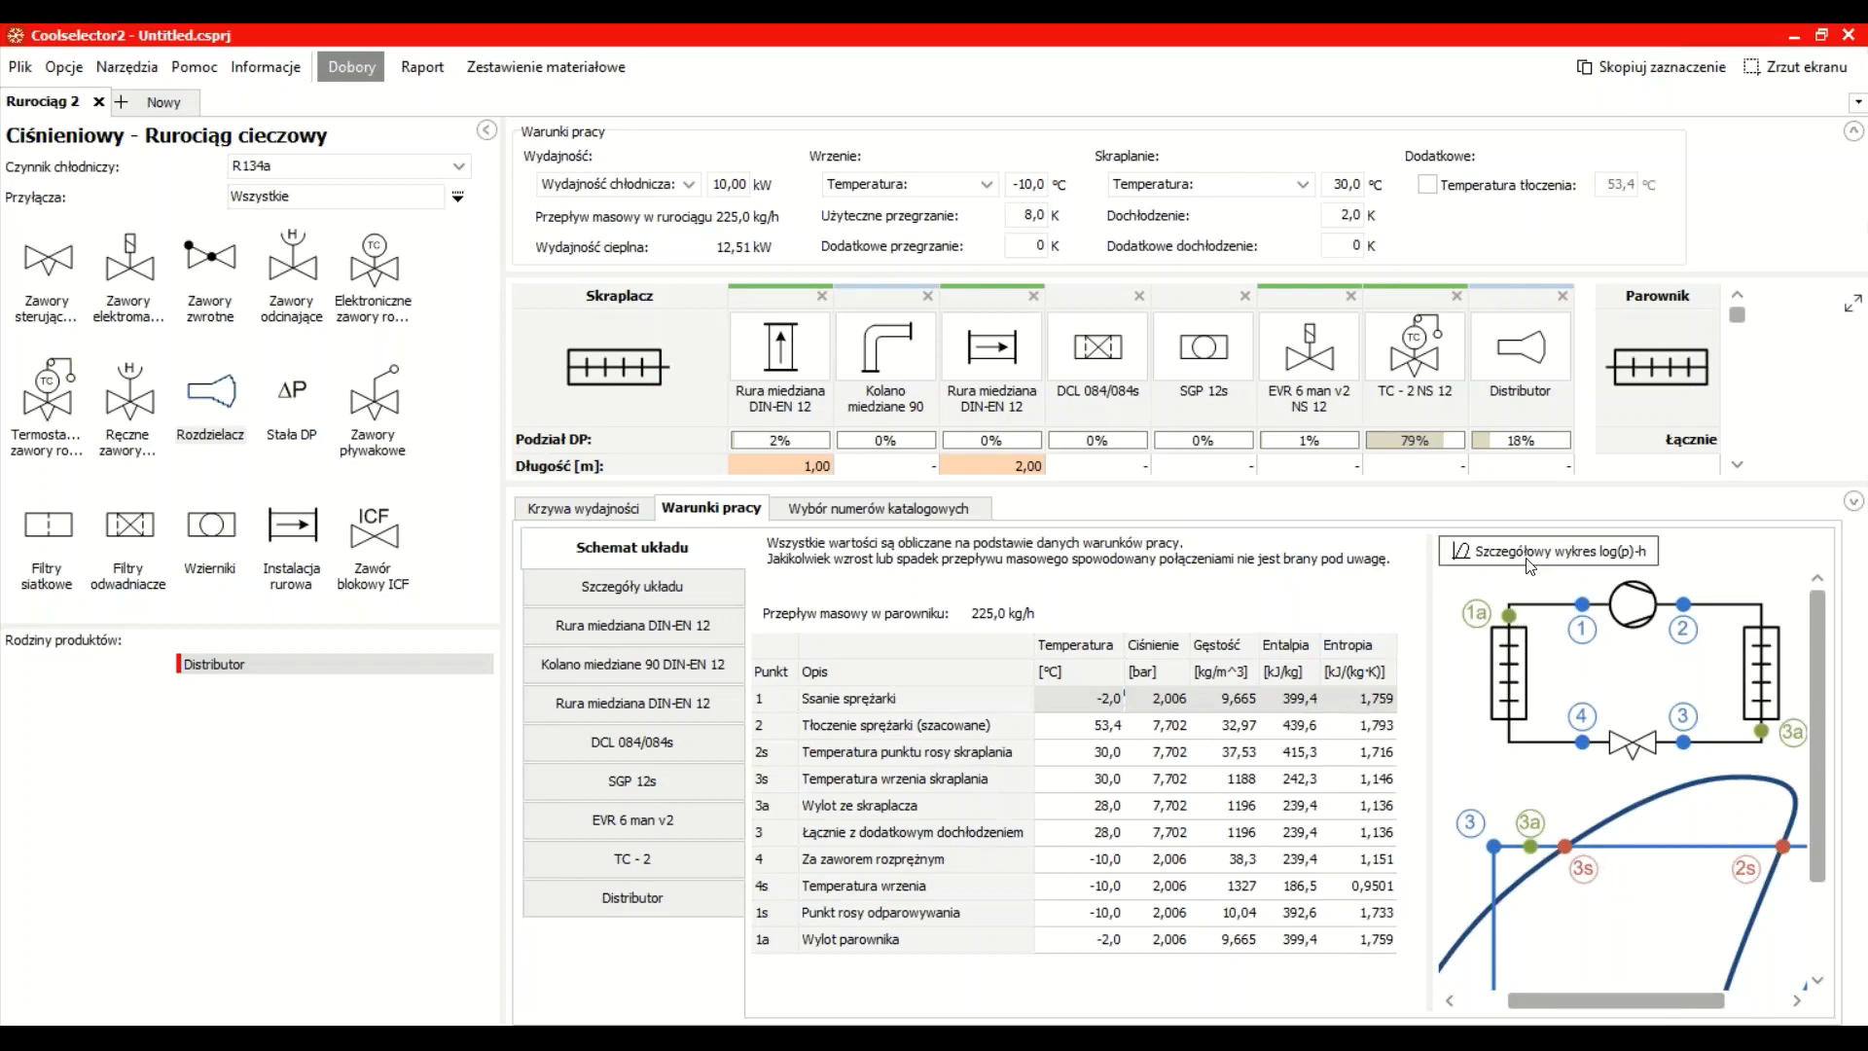
pyautogui.click(1484, 553)
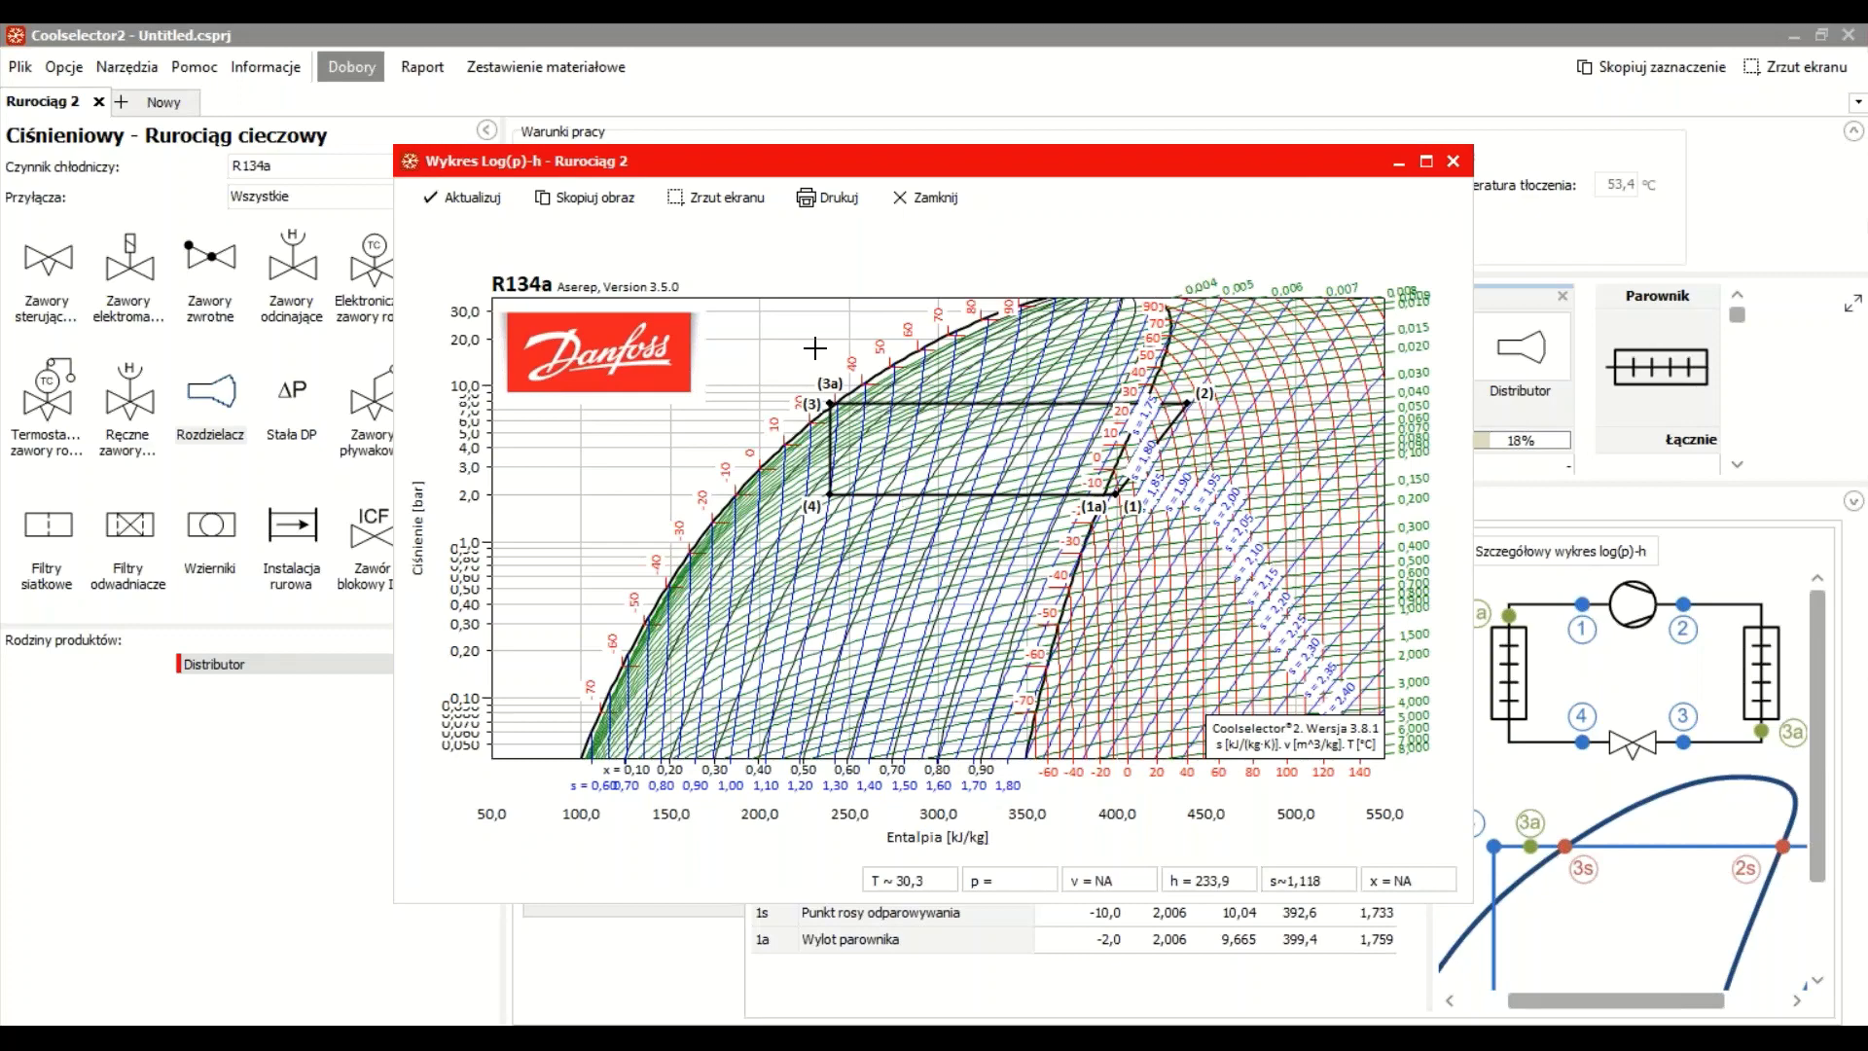
pyautogui.click(929, 197)
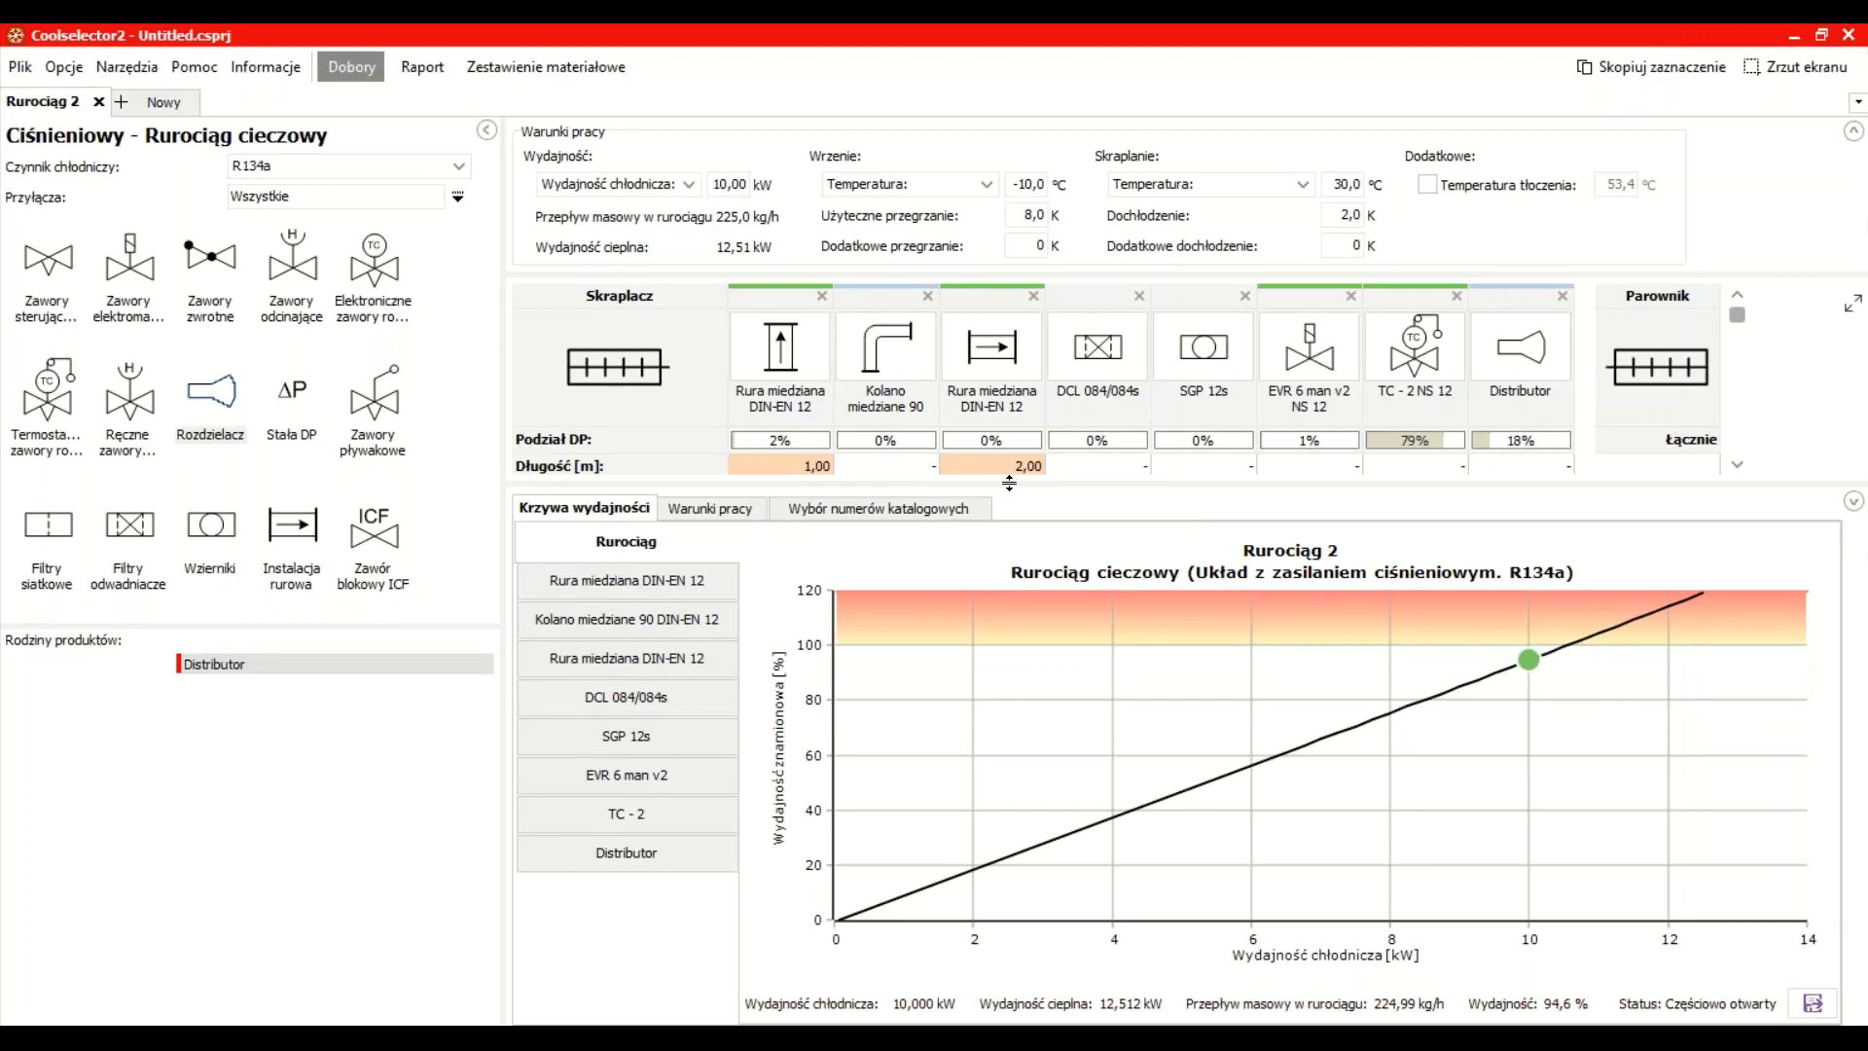
# Enlarge the component results table and duplicate the whole Rurociąg 2 selection
pyautogui.moveTo(1014, 510); pyautogui.dragTo(1064, 725)
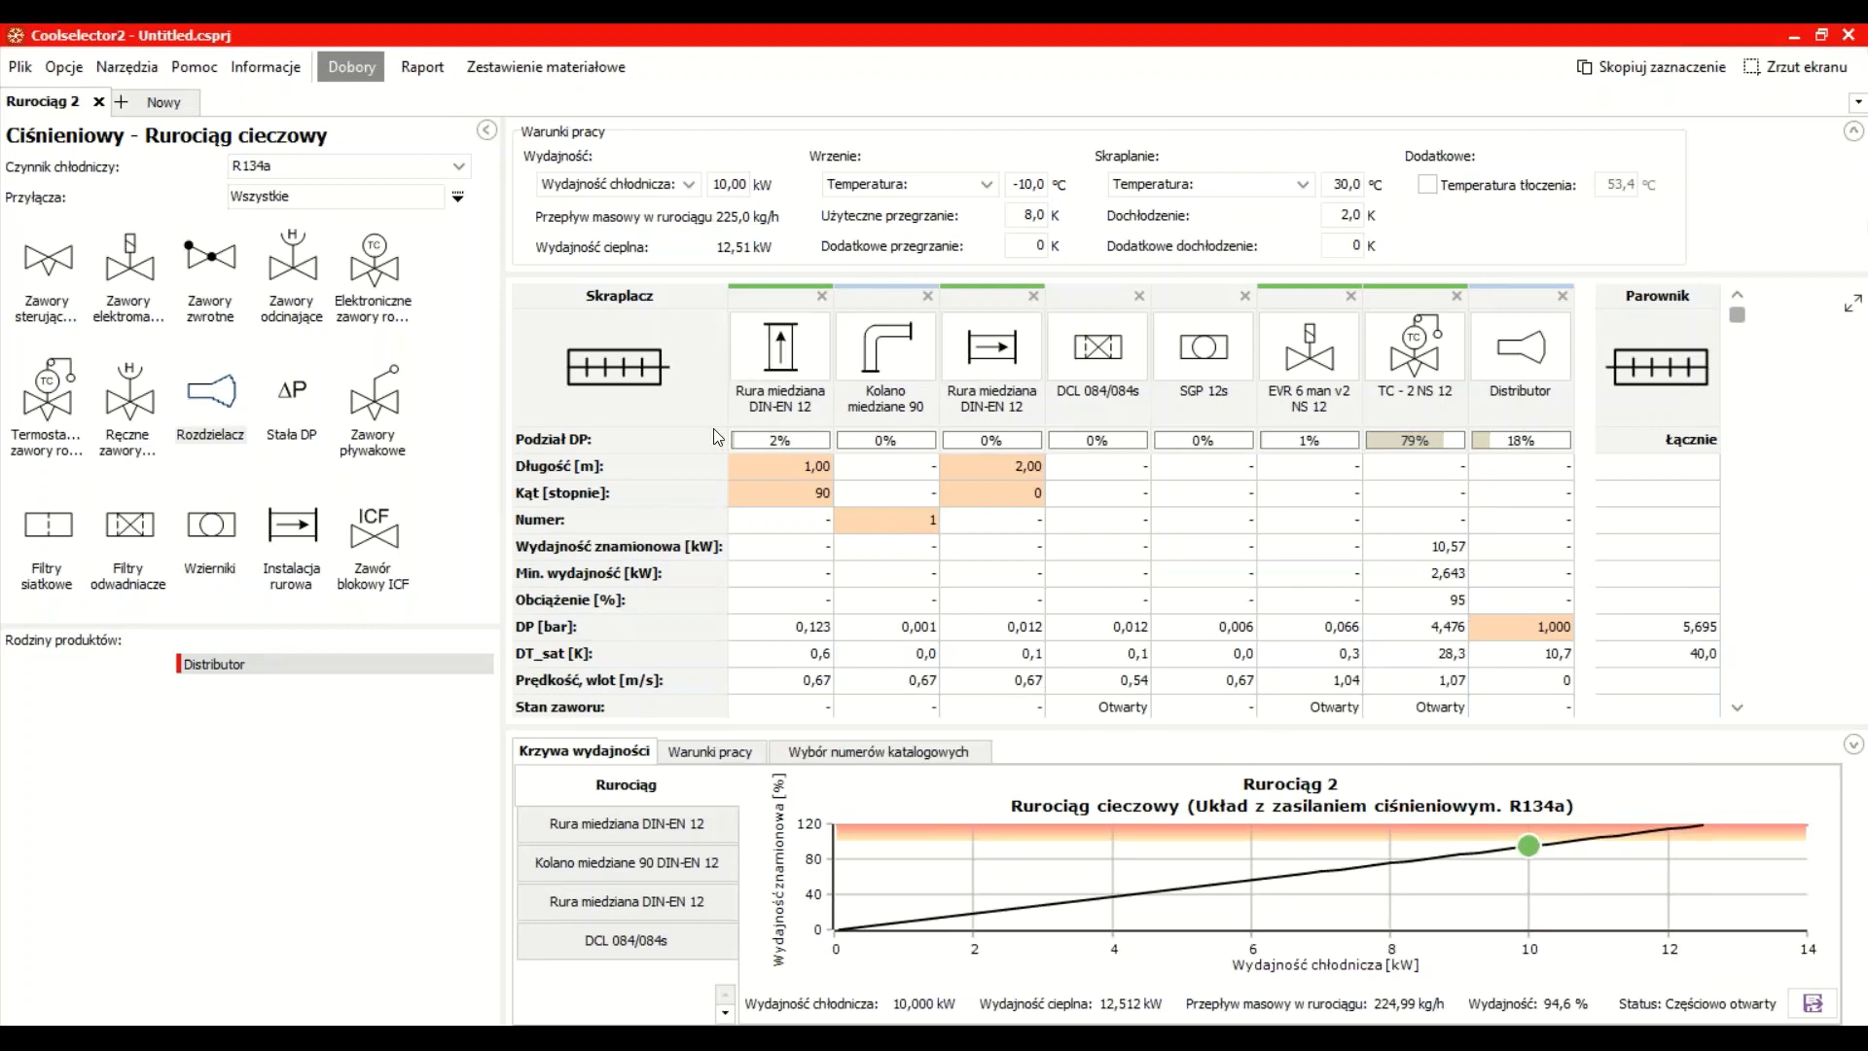
pyautogui.click(1619, 67)
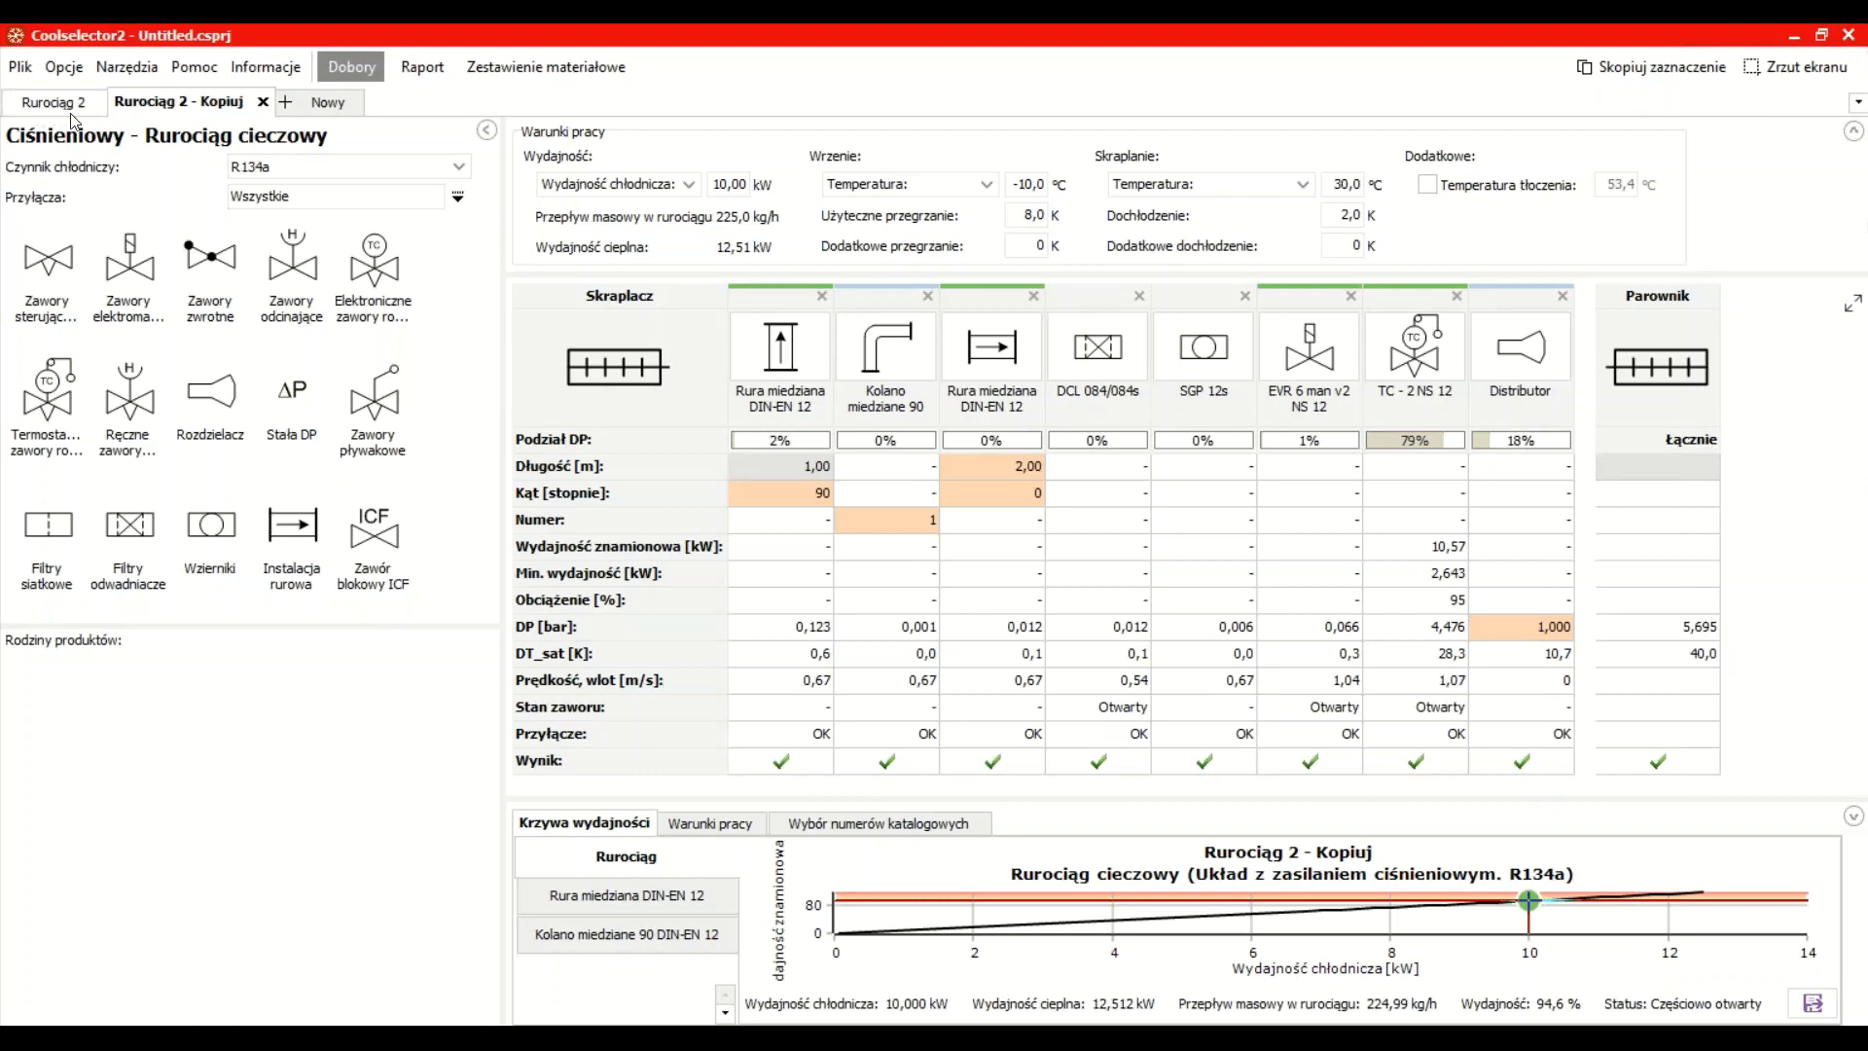
# Open the report, exclude Rurociąg 2 - Kopiuj, and include the system performance details (Szczegóły wydajności układu) for Rurociąg 2
pyautogui.click(412, 69)
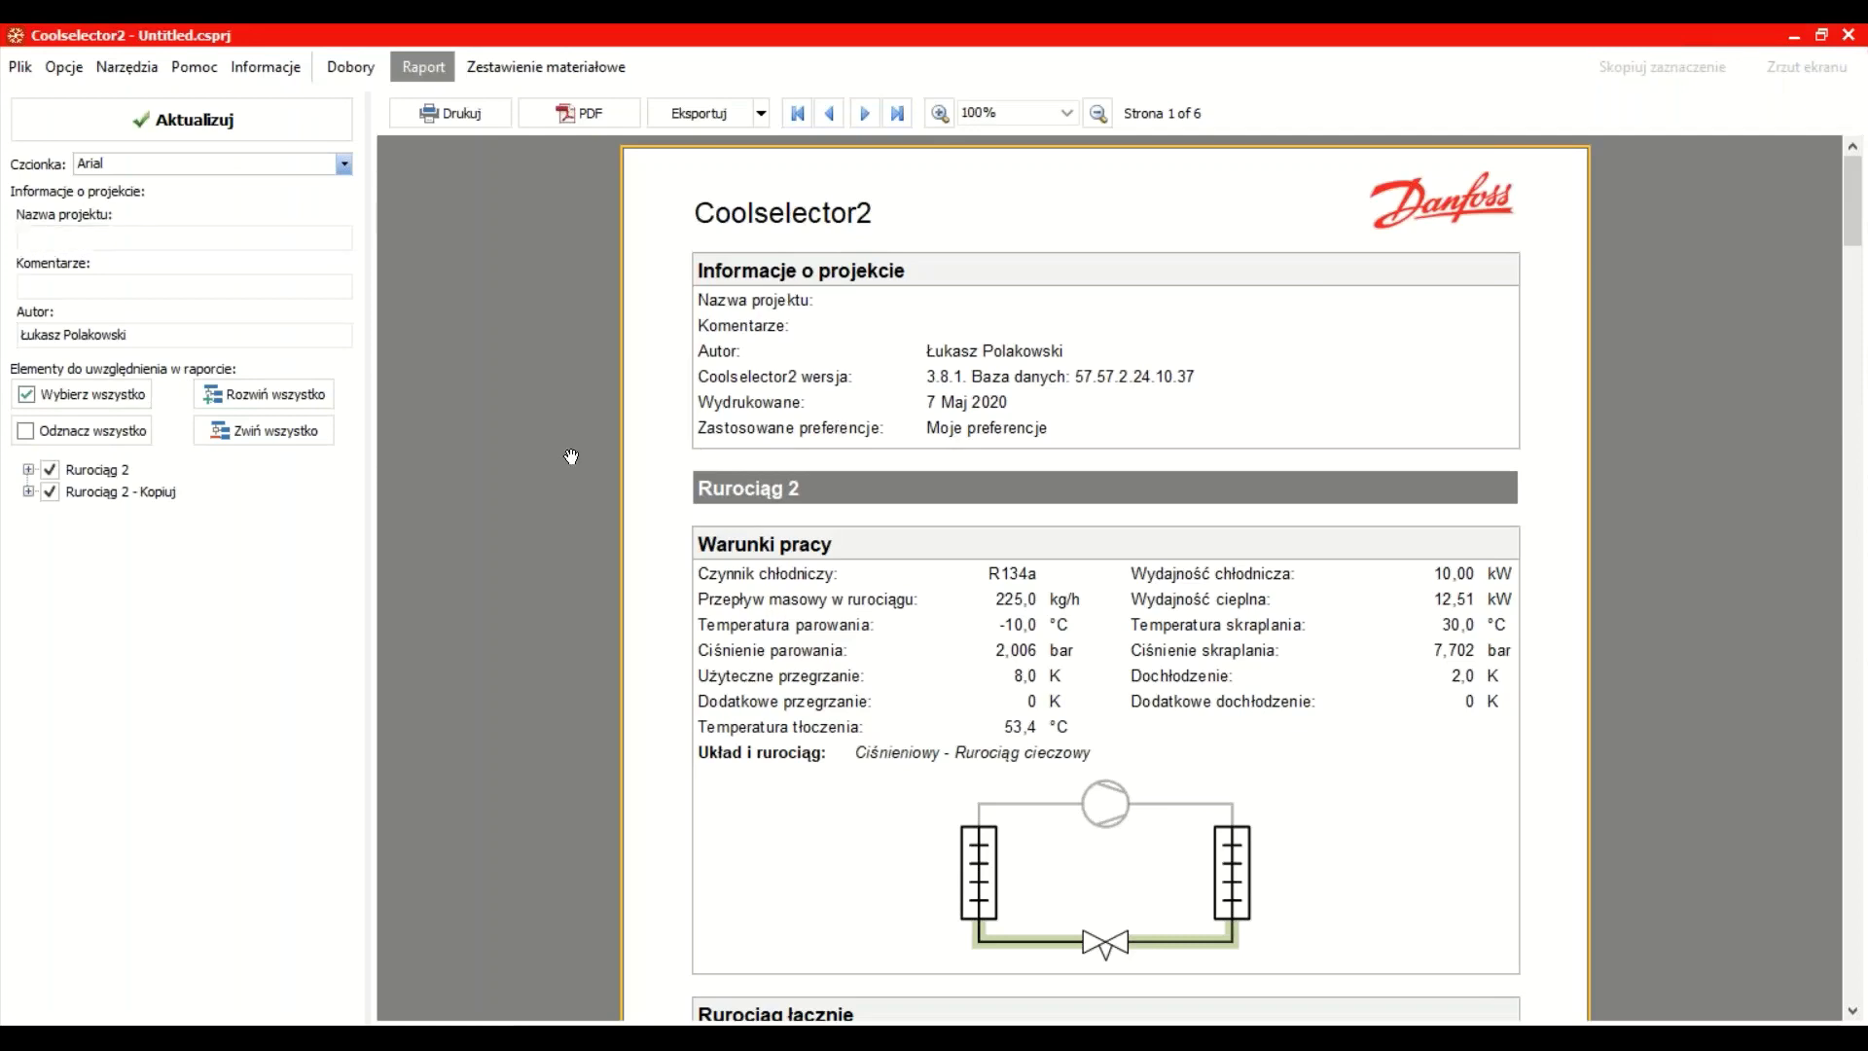
pyautogui.click(30, 492)
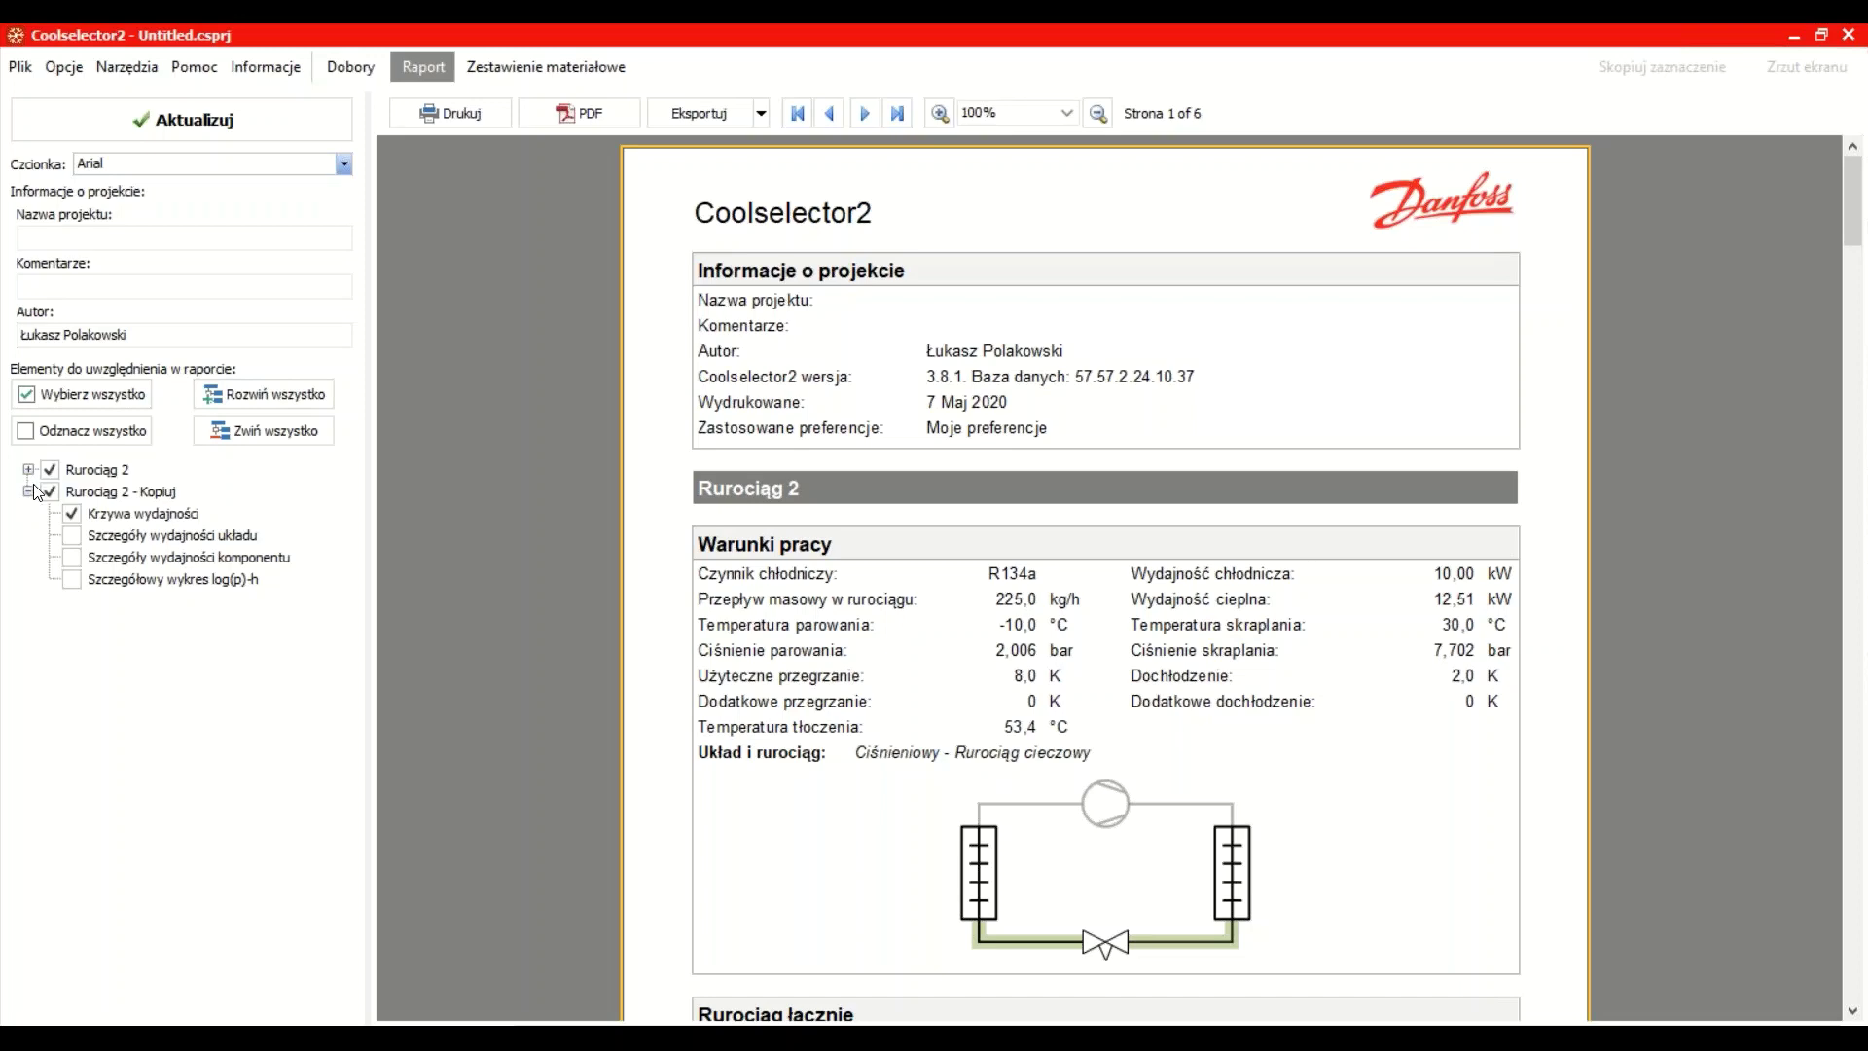
pyautogui.click(49, 494)
pyautogui.click(28, 469)
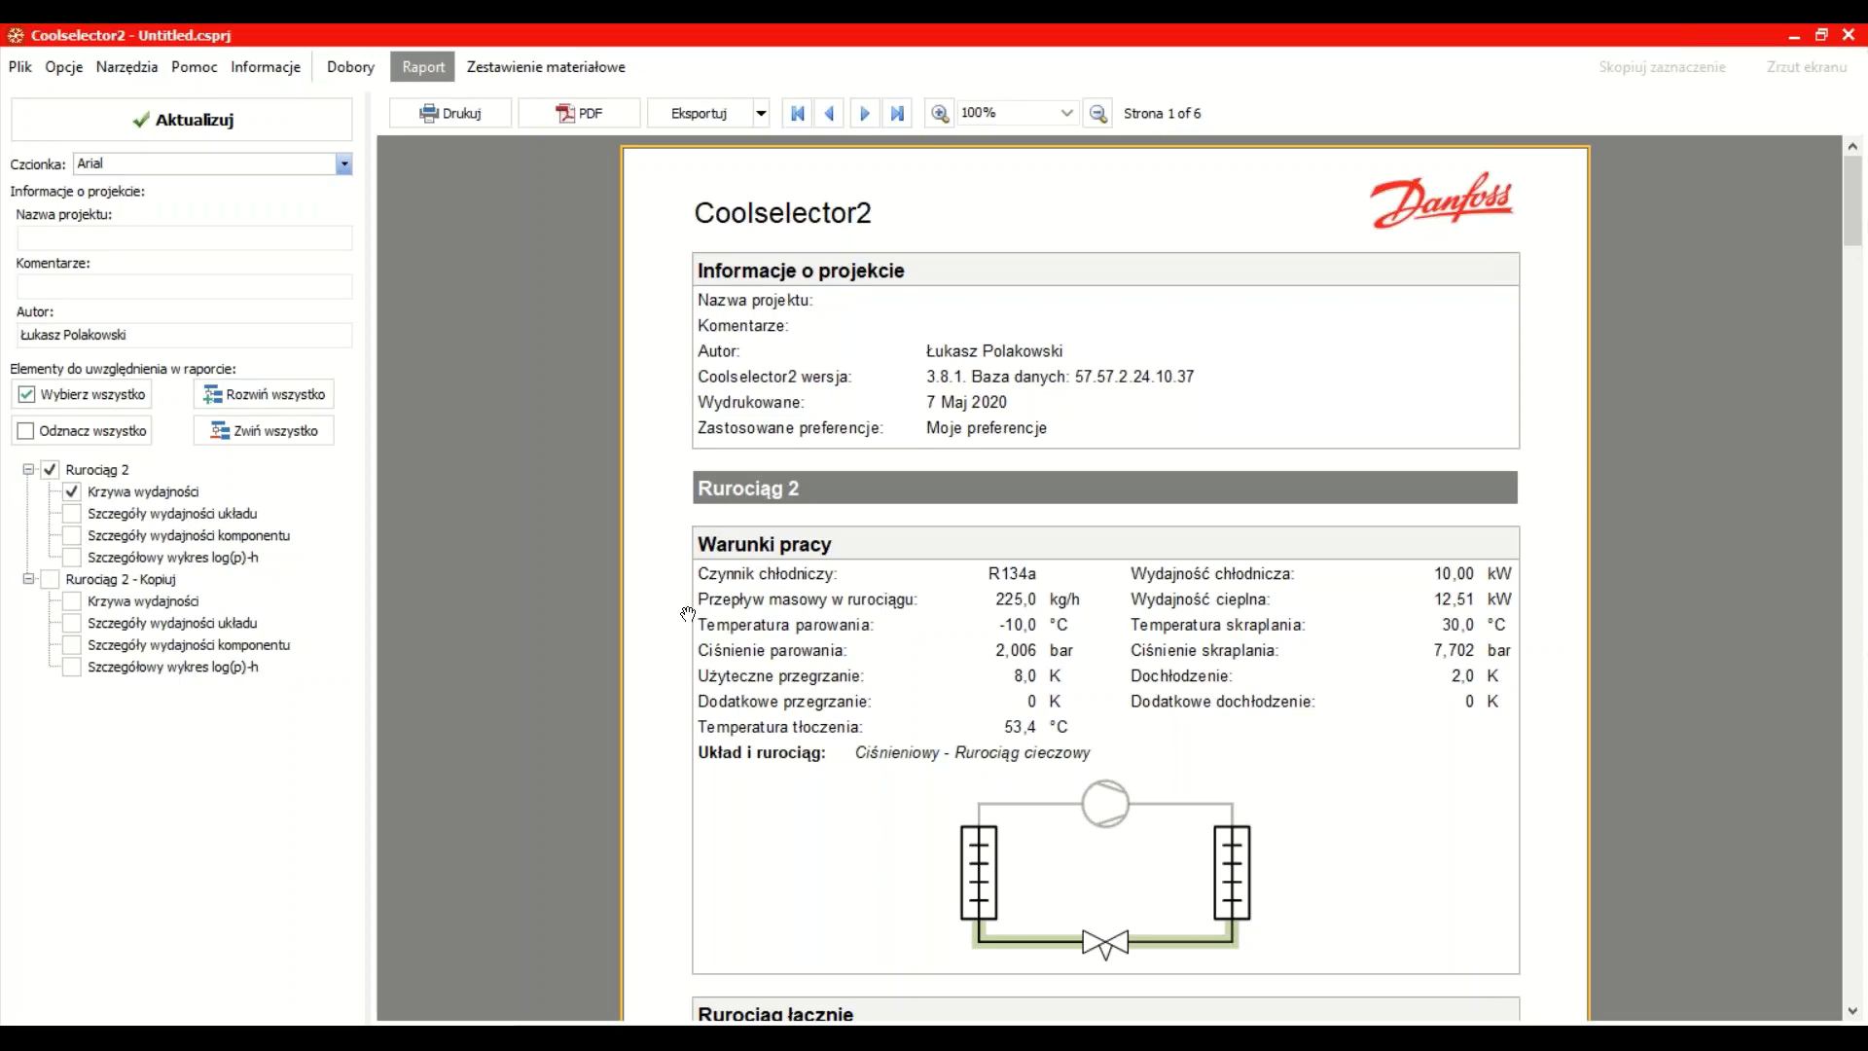
pyautogui.click(73, 516)
# Read through the Rurociąg 2 report pages, checking each component's data, catalogue numbers and the performance curve
pyautogui.scroll(-8, 1022, 576)
pyautogui.scroll(-11, 1022, 576)
pyautogui.scroll(3, 1022, 576)
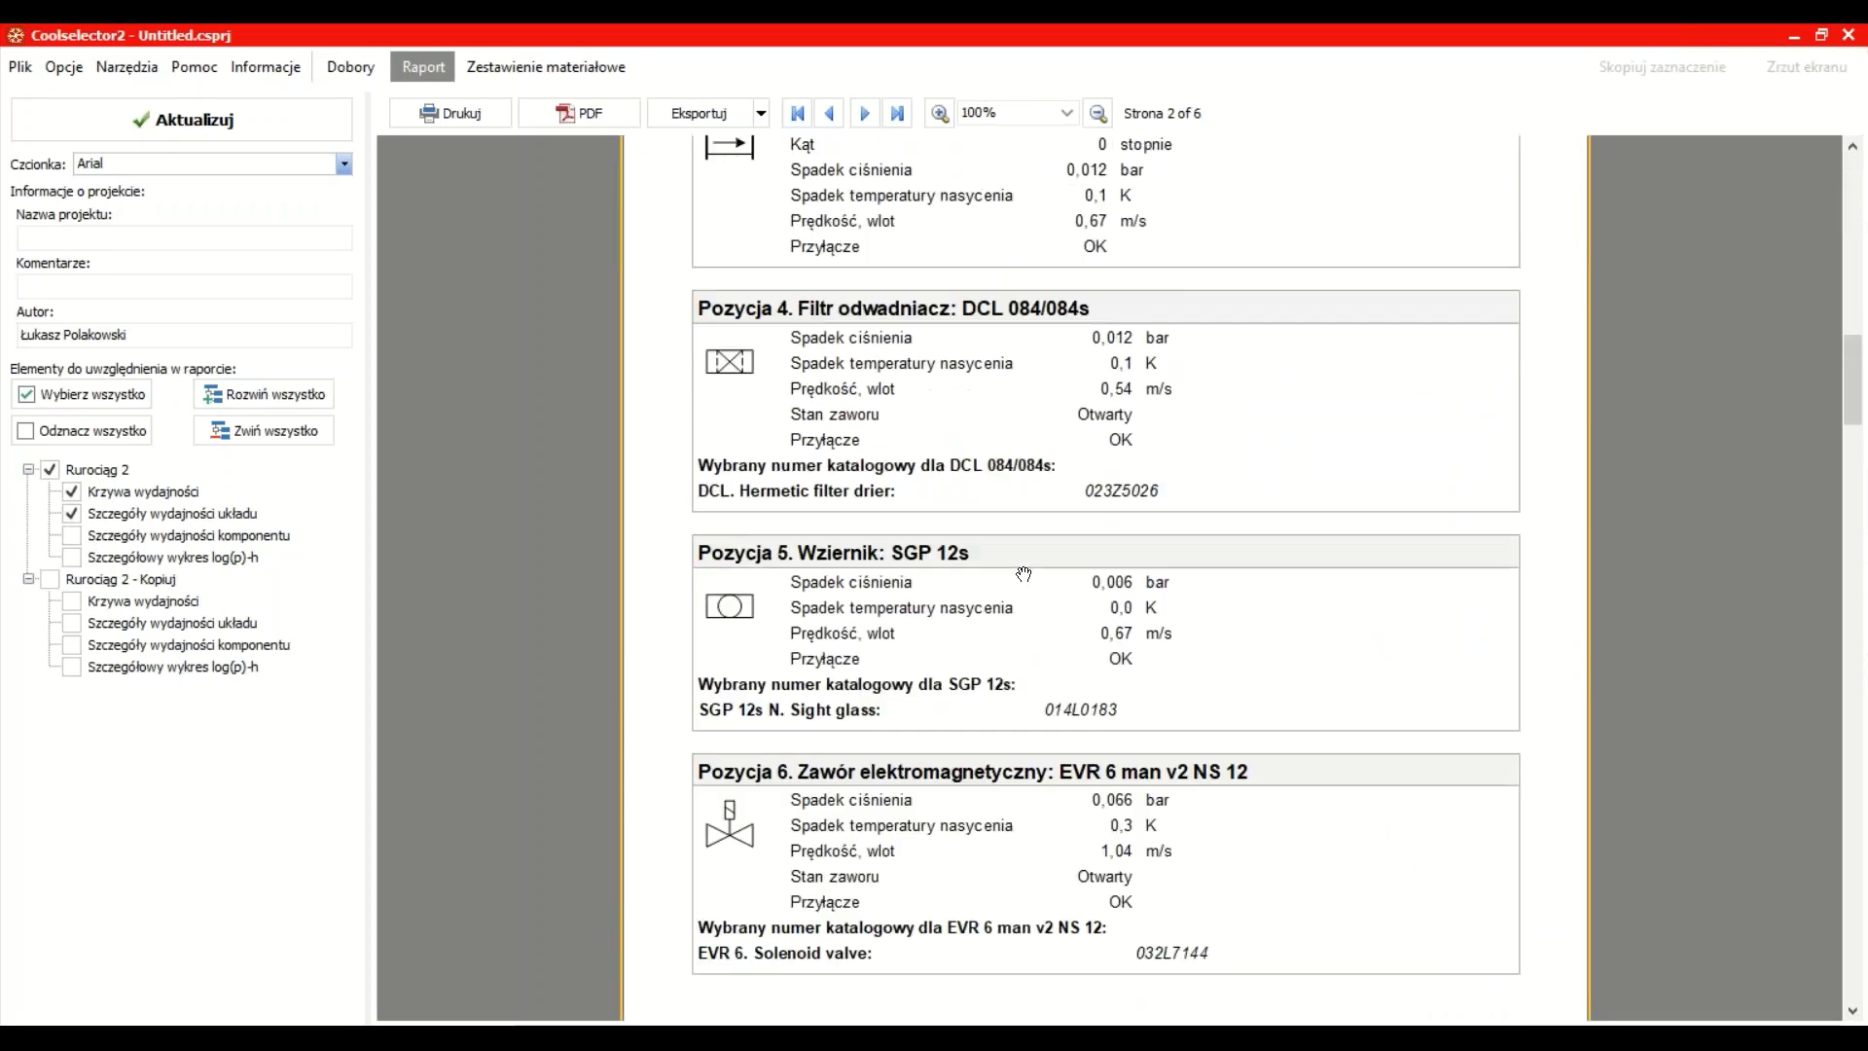
pyautogui.scroll(4, 1076, 454)
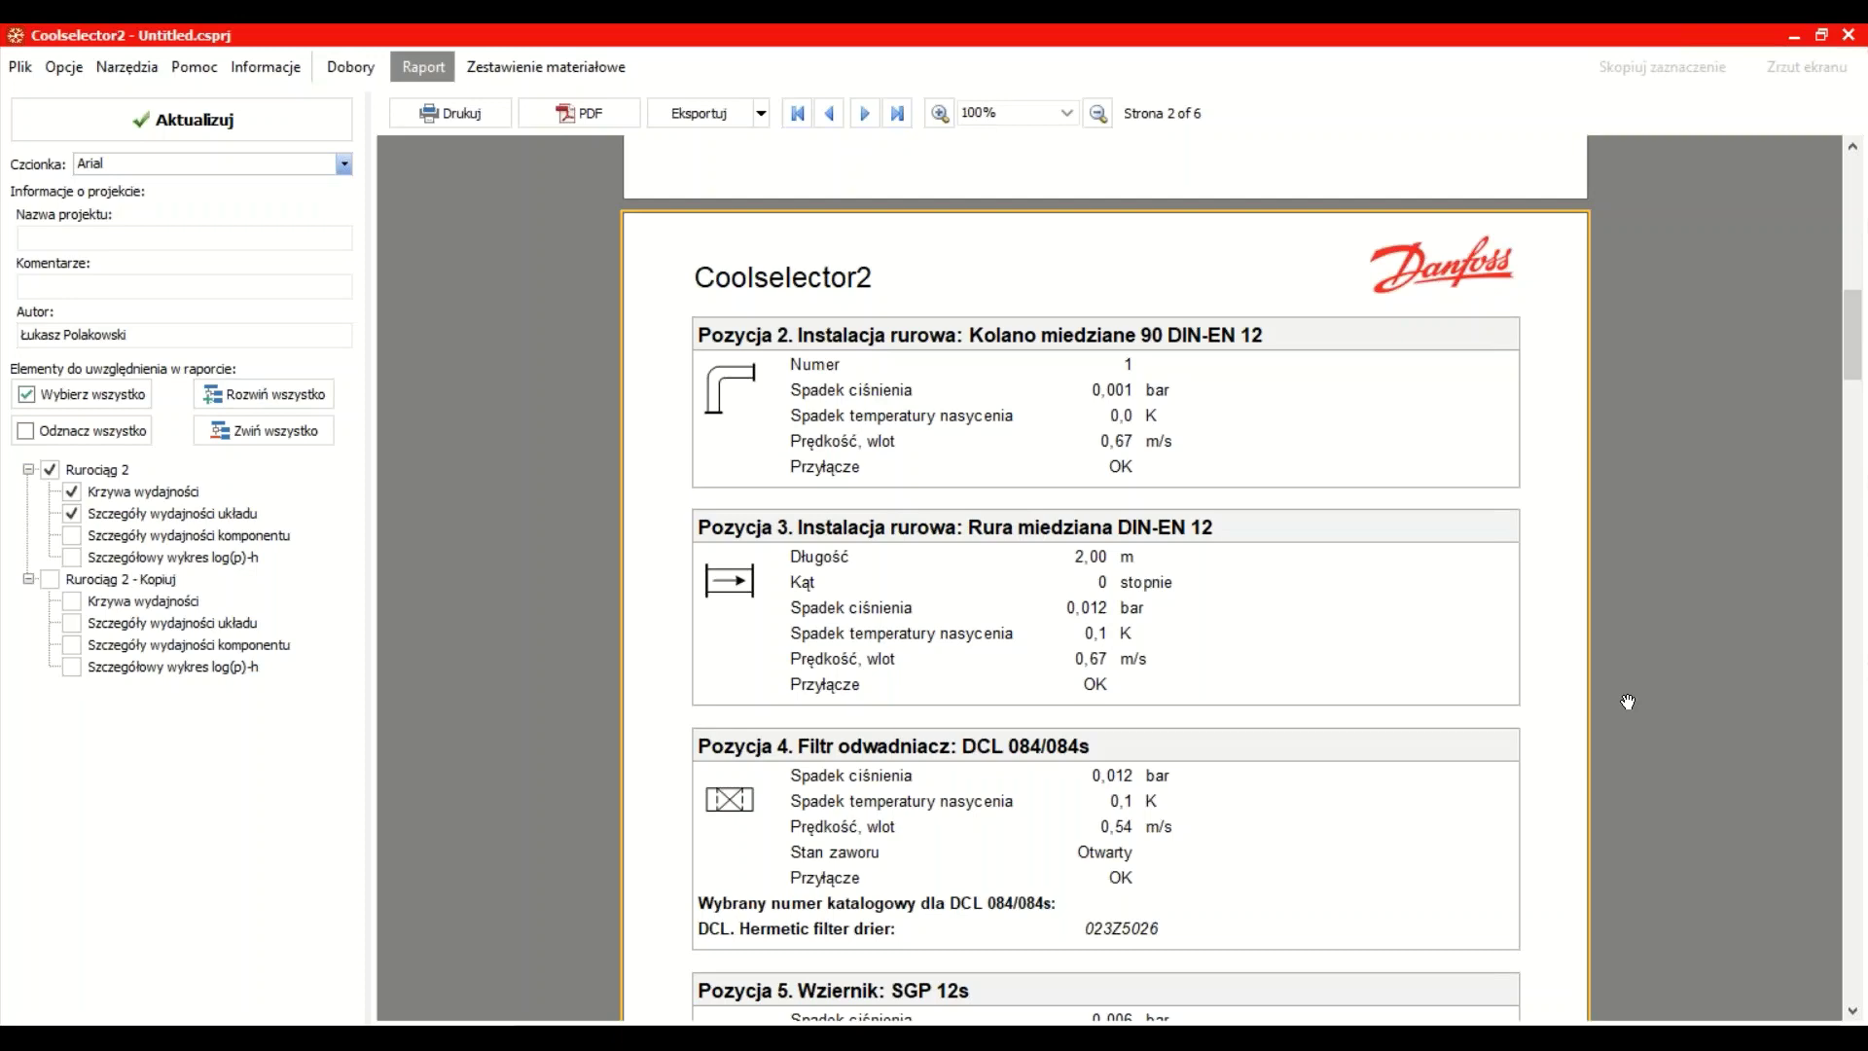
pyautogui.scroll(-4, 1357, 774)
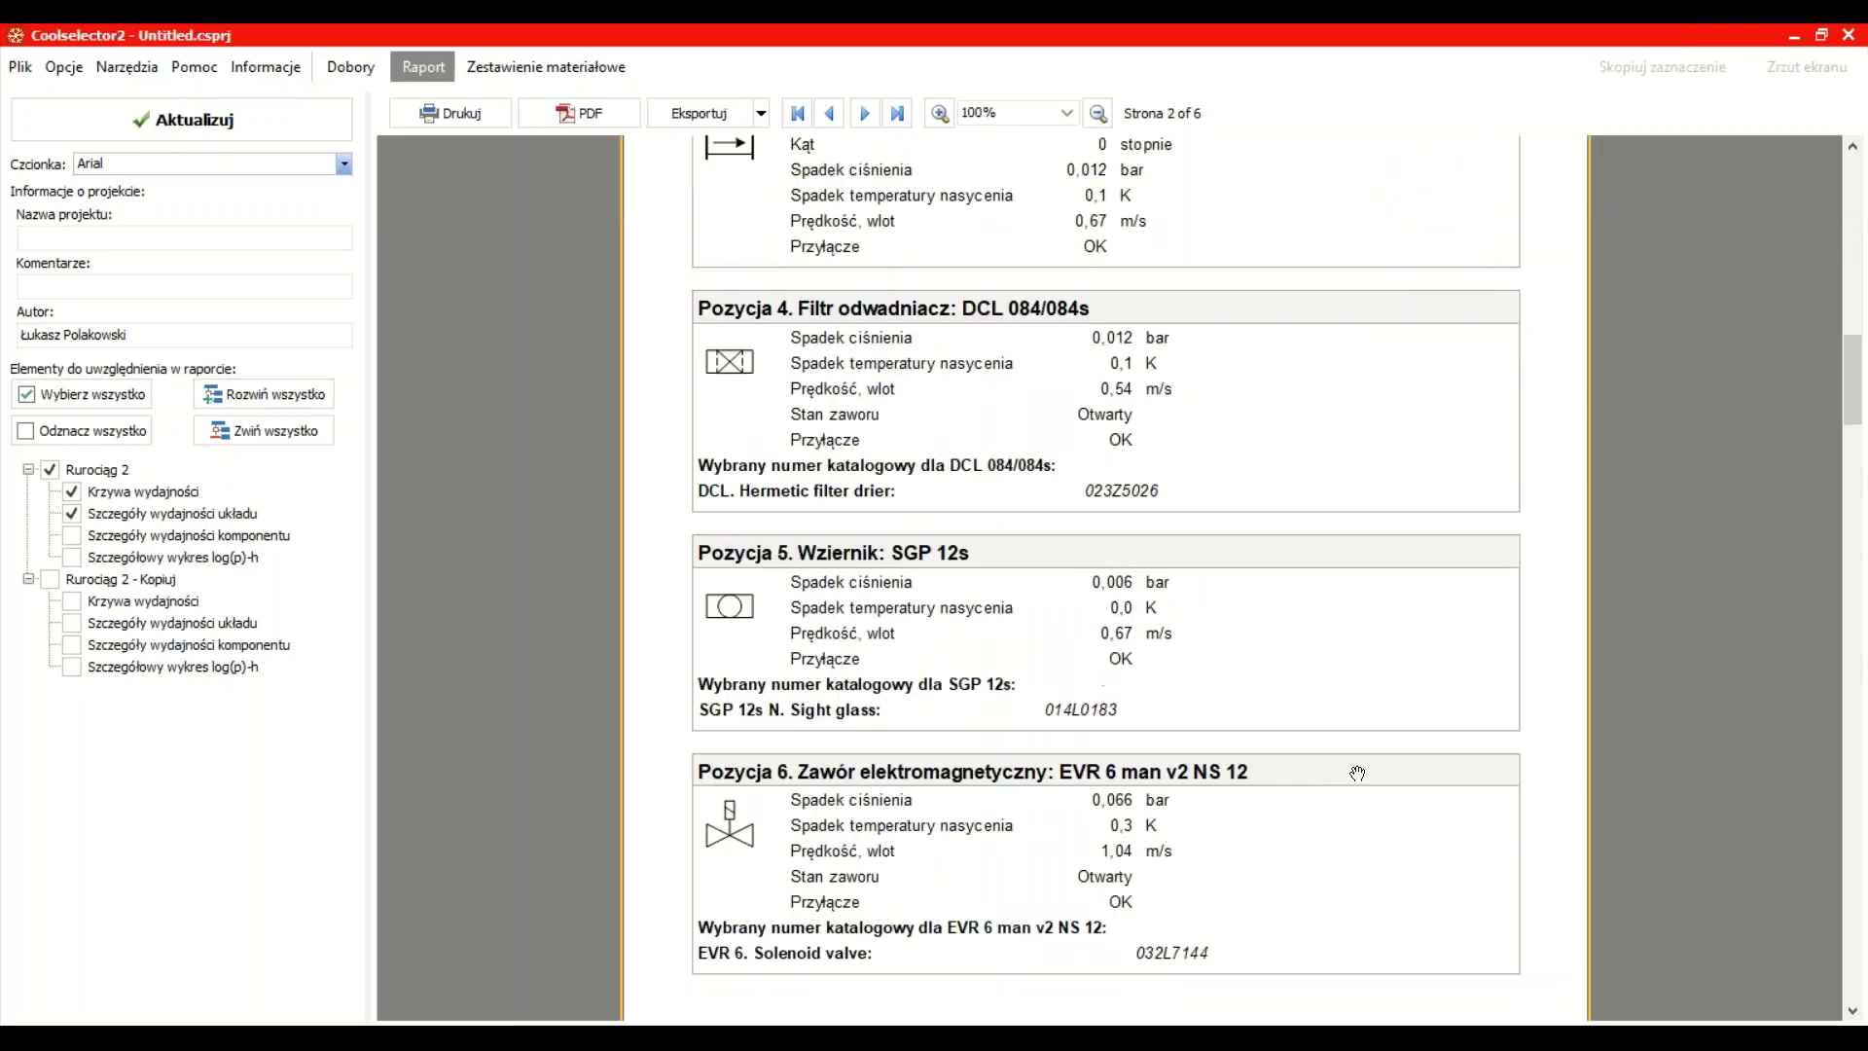
pyautogui.scroll(4, 1353, 768)
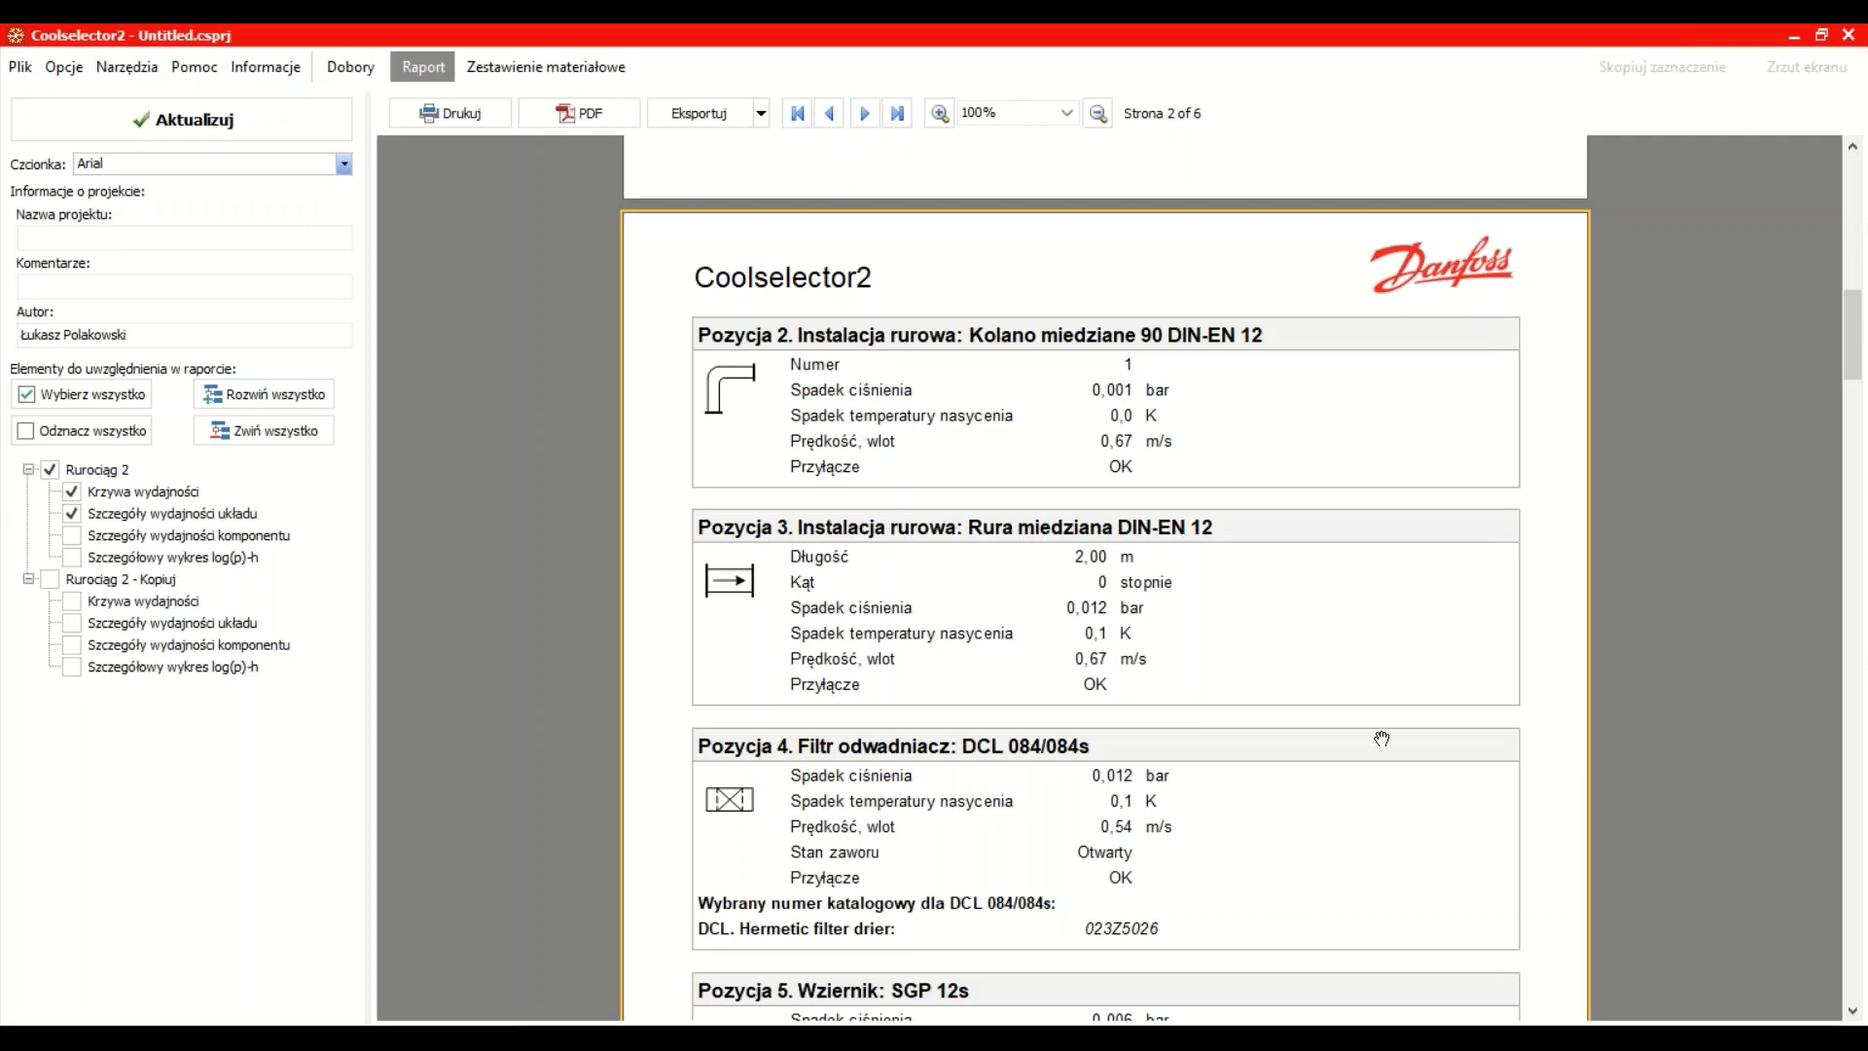
pyautogui.scroll(-4, 1381, 739)
pyautogui.scroll(-4, 1376, 756)
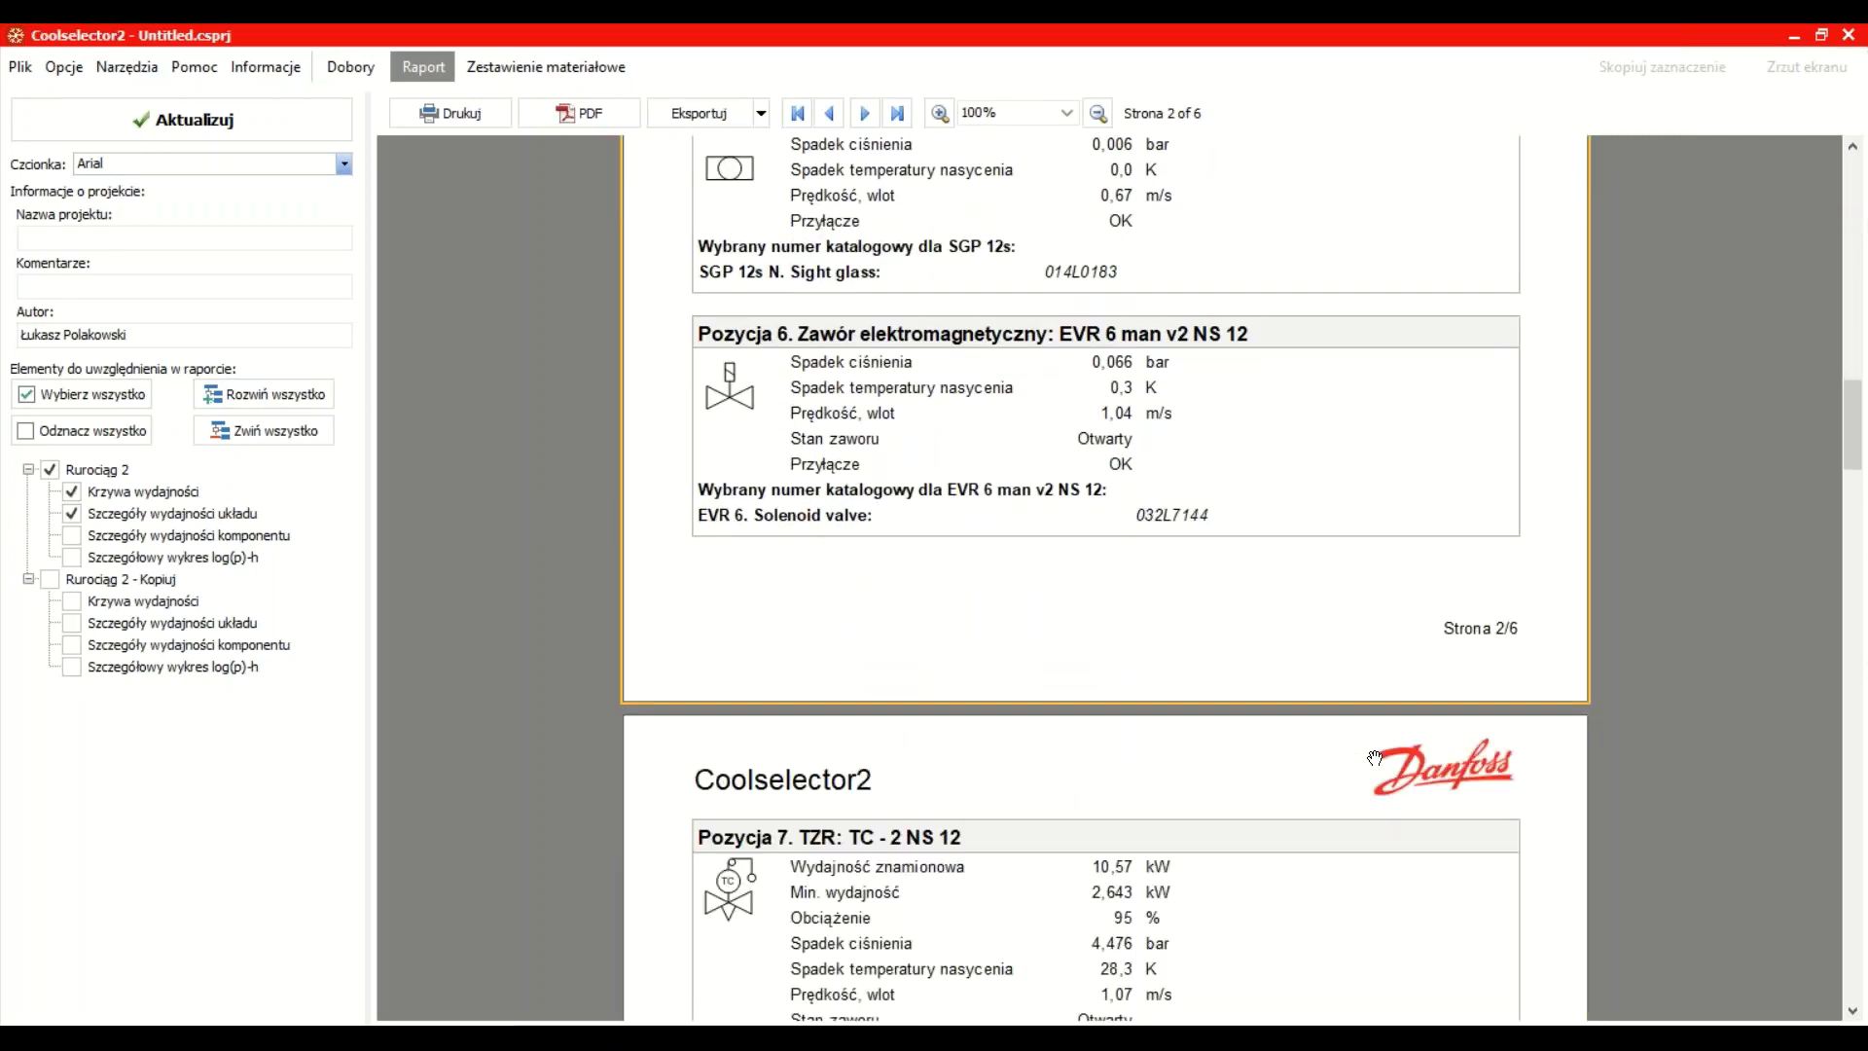
pyautogui.scroll(-4, 1375, 756)
pyautogui.scroll(-4, 1372, 756)
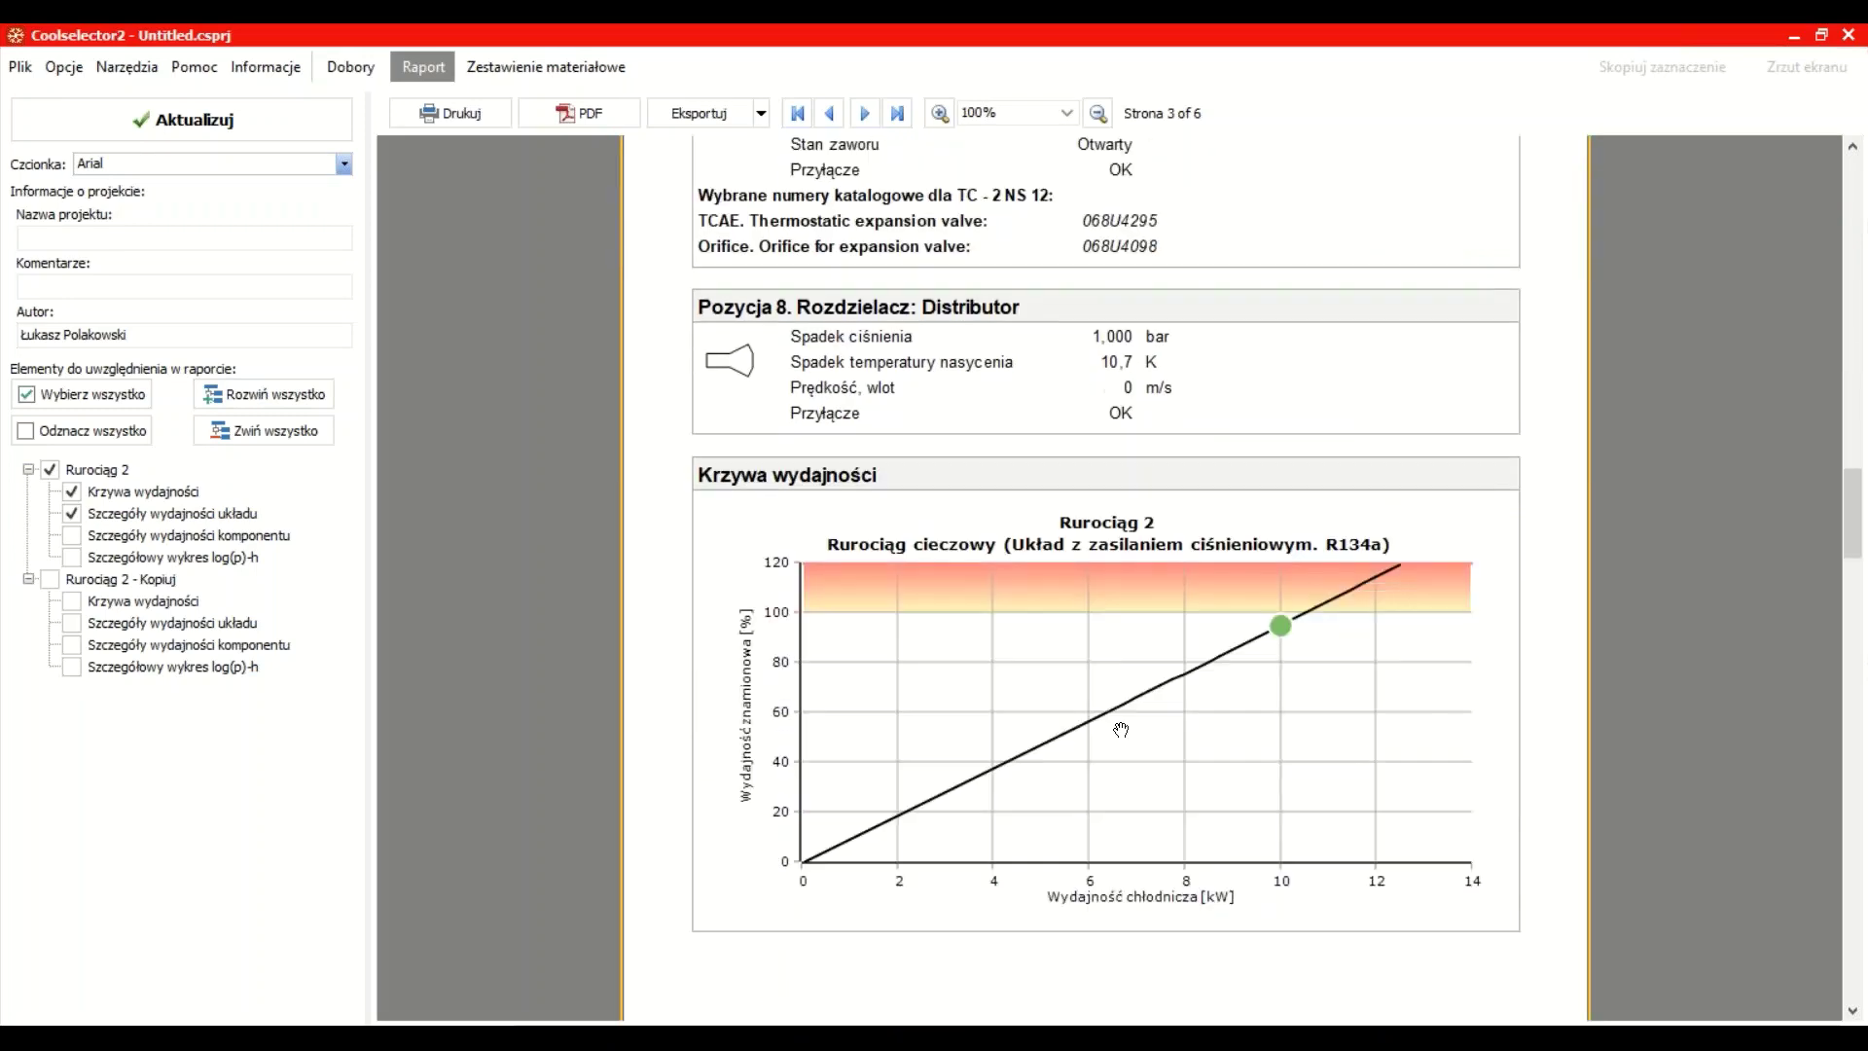
# Include the component performance details (Szczegóły wydajności komponentu) for Rurociąg 2 and look through the remaining report pages
pyautogui.click(72, 535)
pyautogui.scroll(-12, 1511, 617)
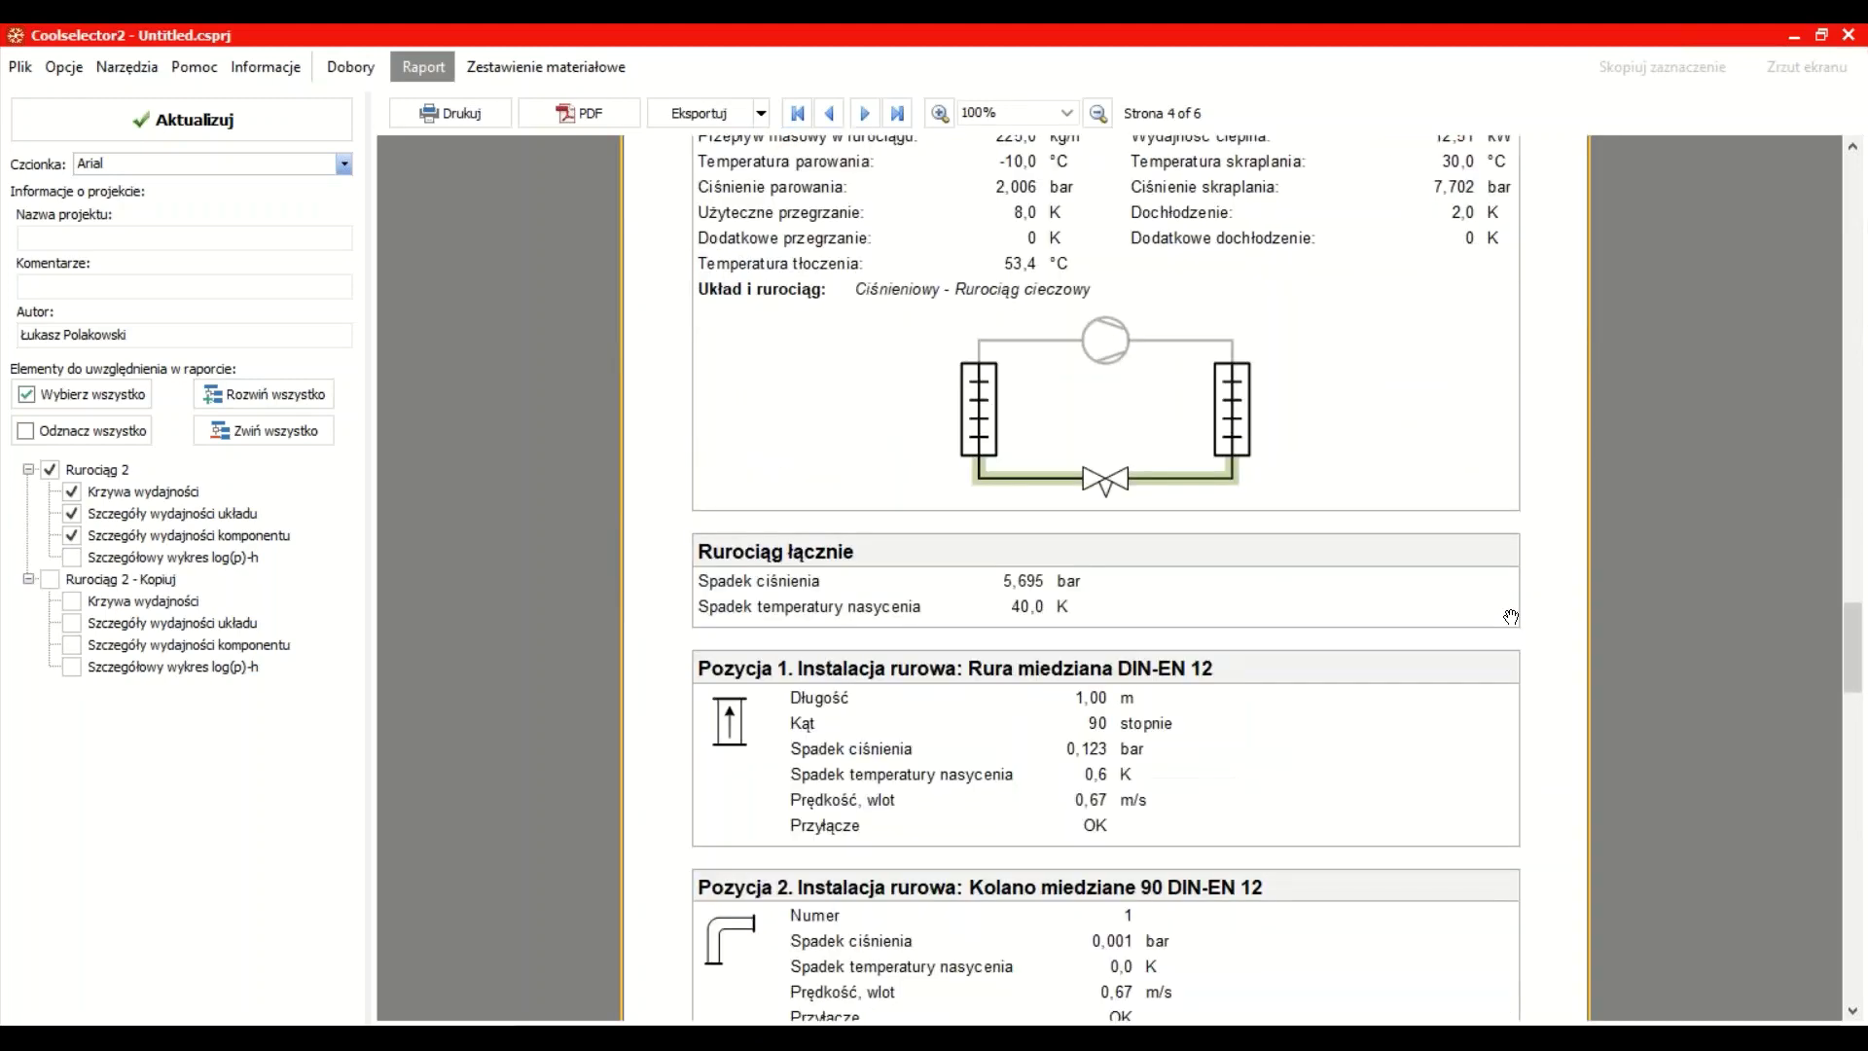
pyautogui.scroll(-12, 1511, 617)
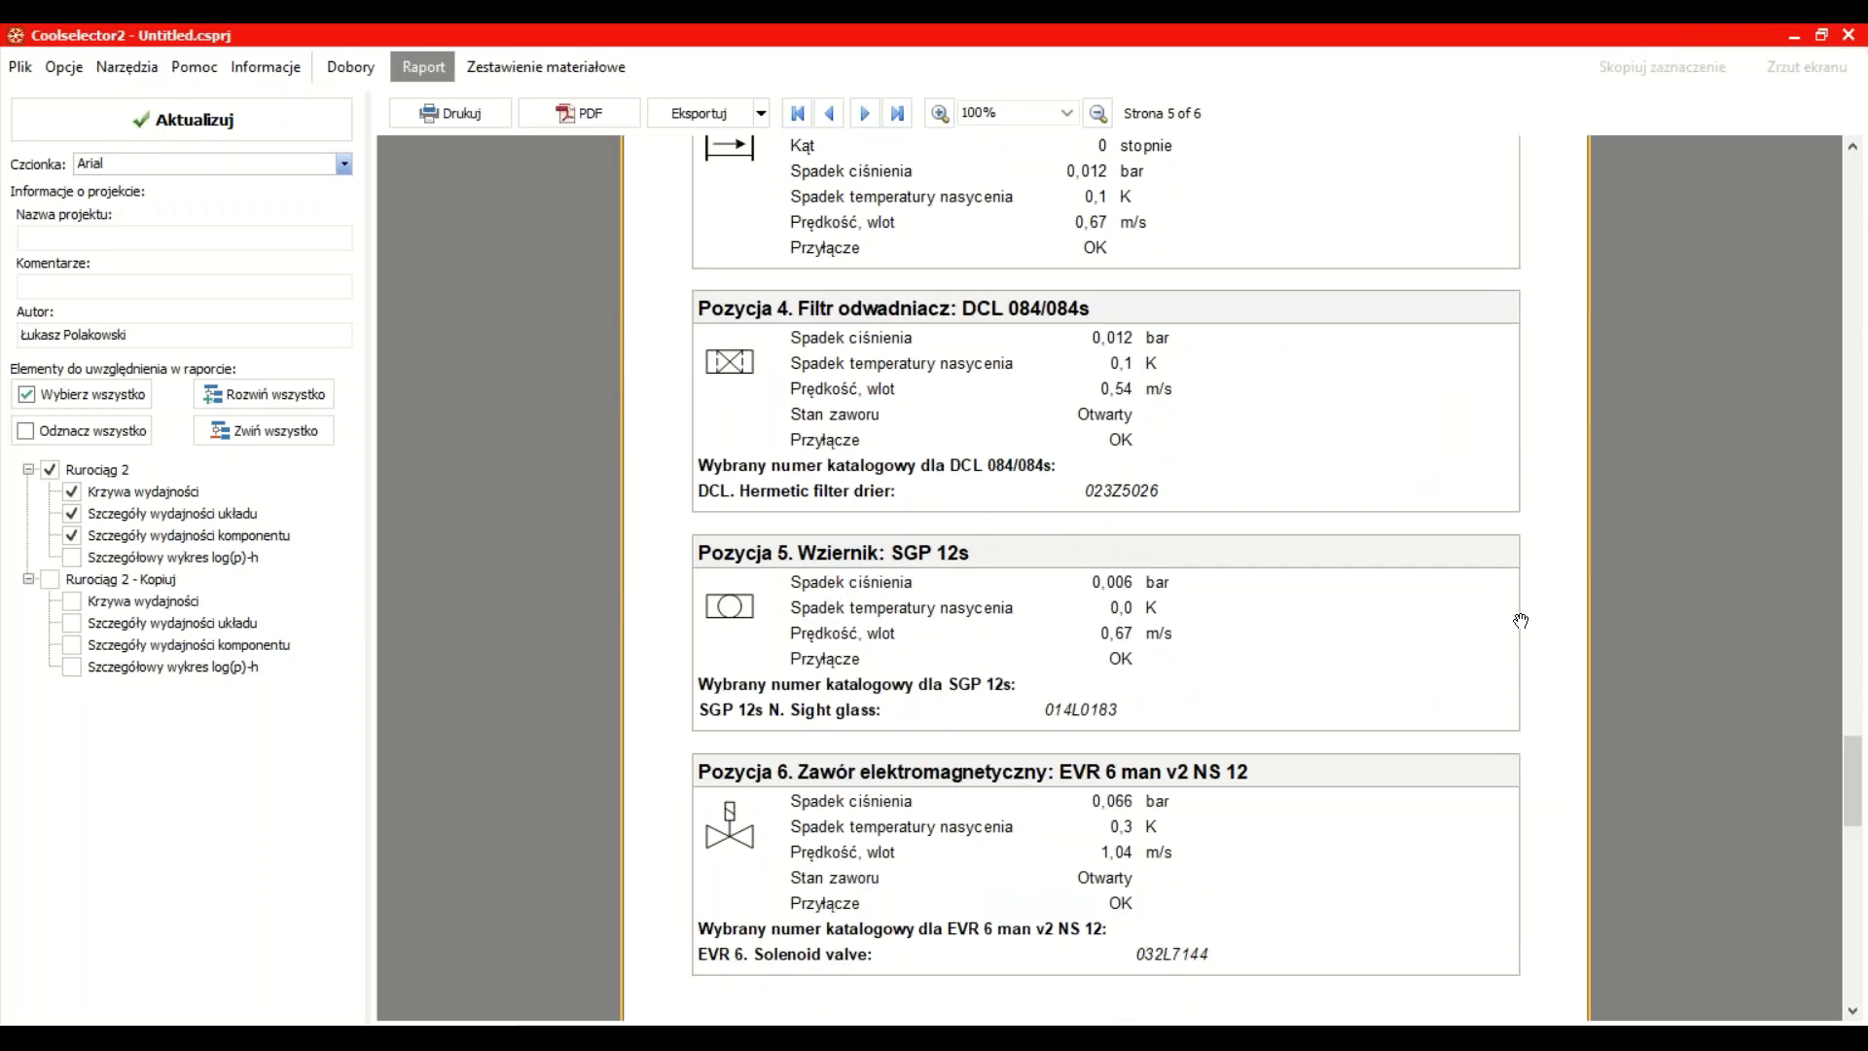
pyautogui.scroll(-10, 1520, 621)
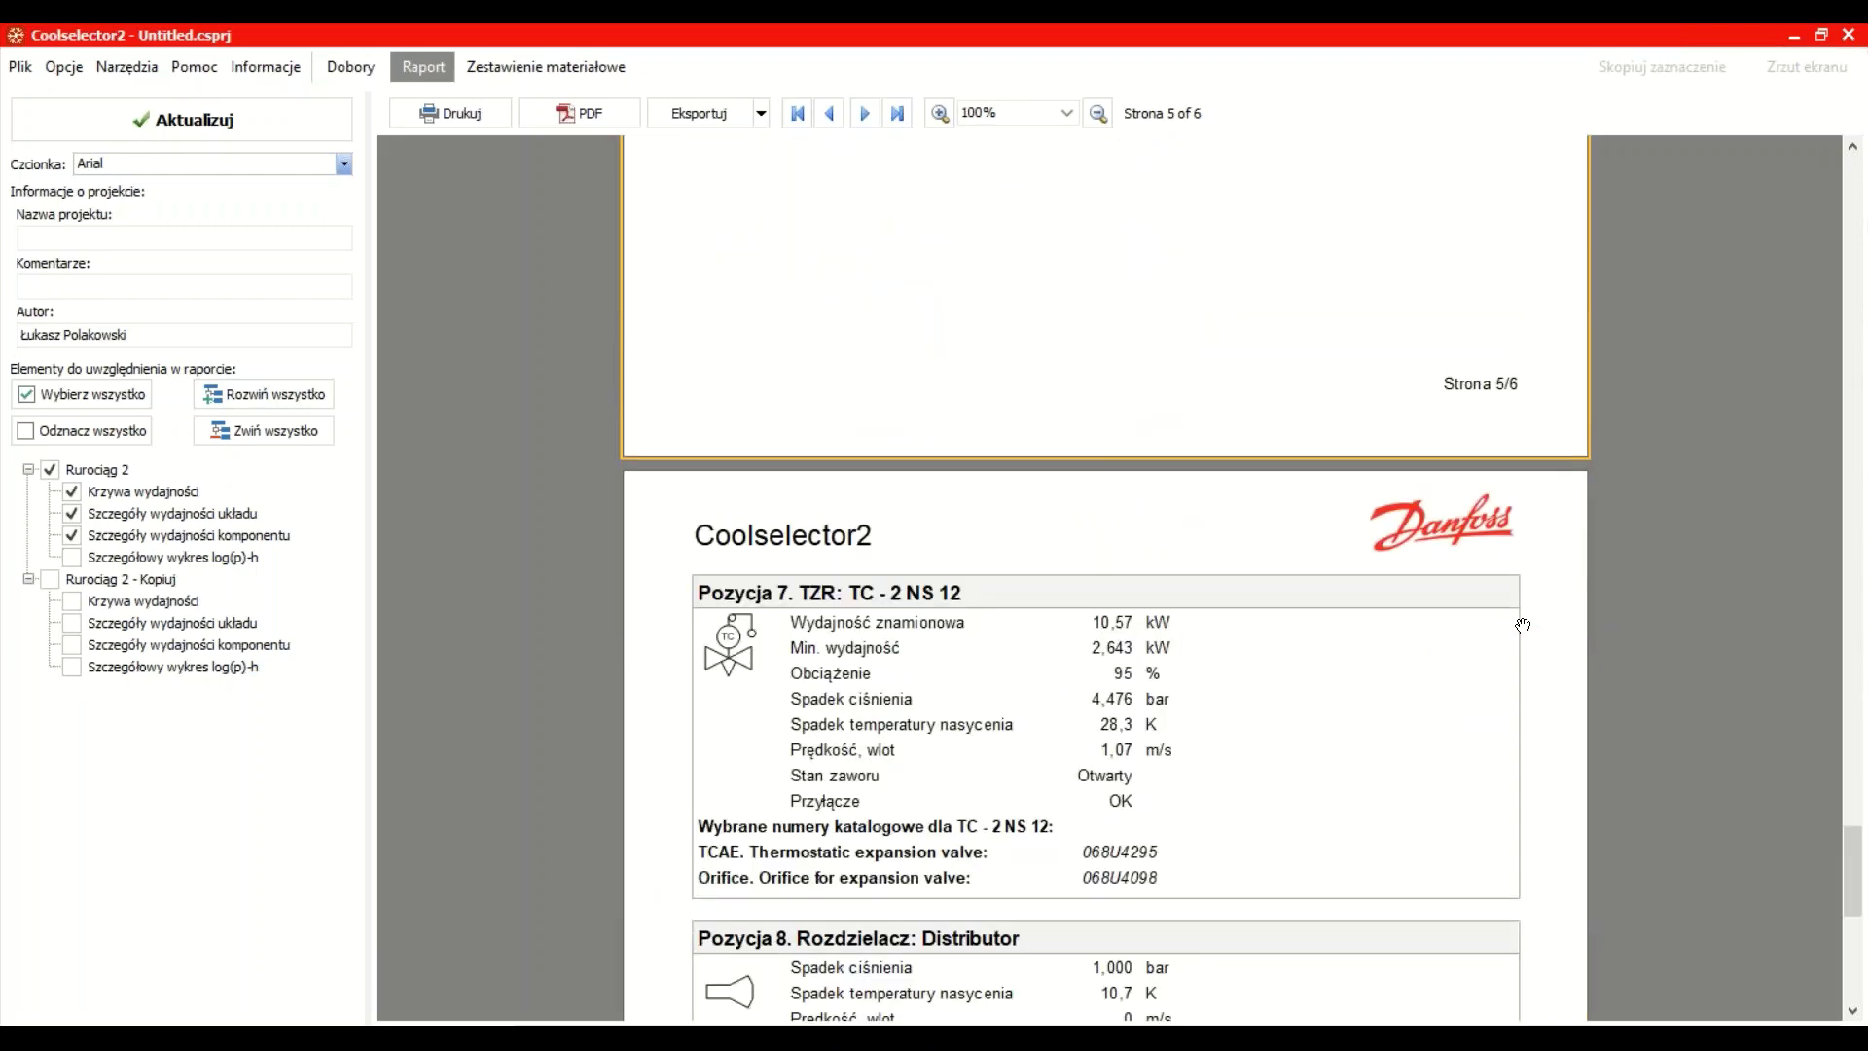
pyautogui.scroll(-5, 1523, 626)
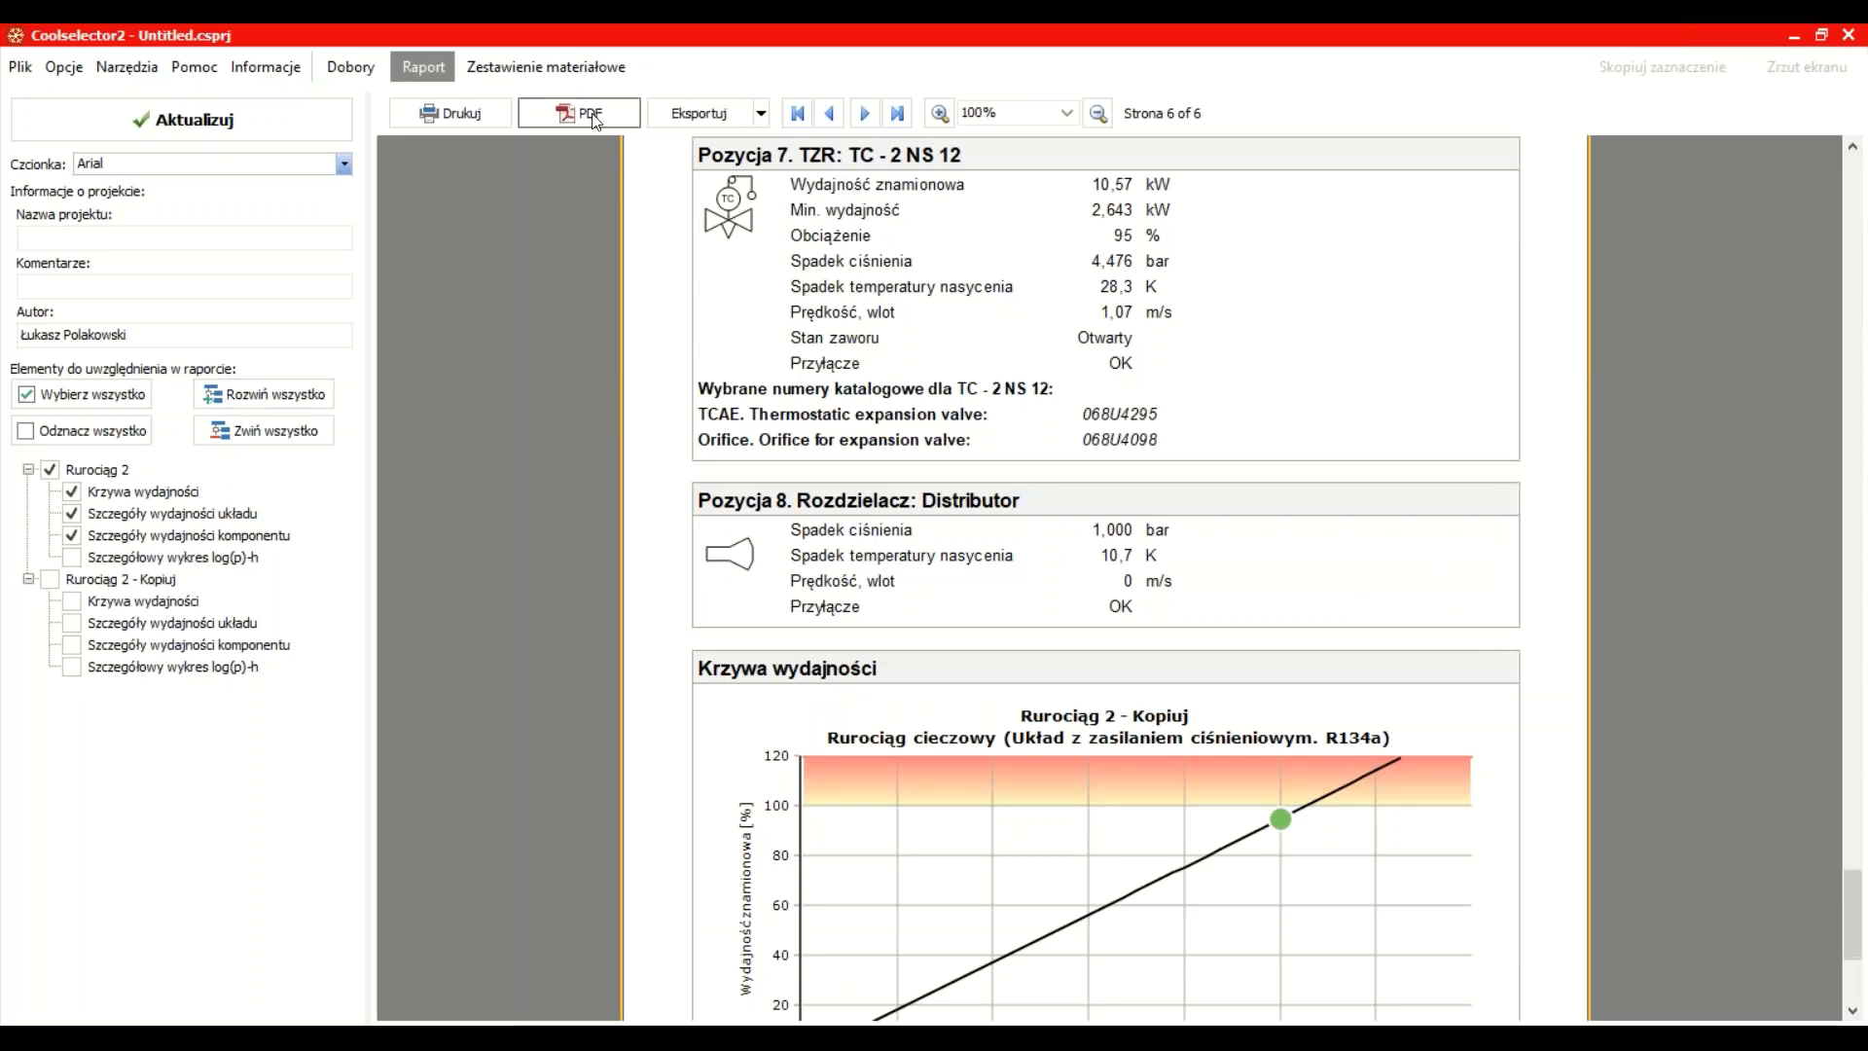
# Check the report's available export formats and display the bill of materials (Zestawienie materiałowe)
pyautogui.click(762, 114)
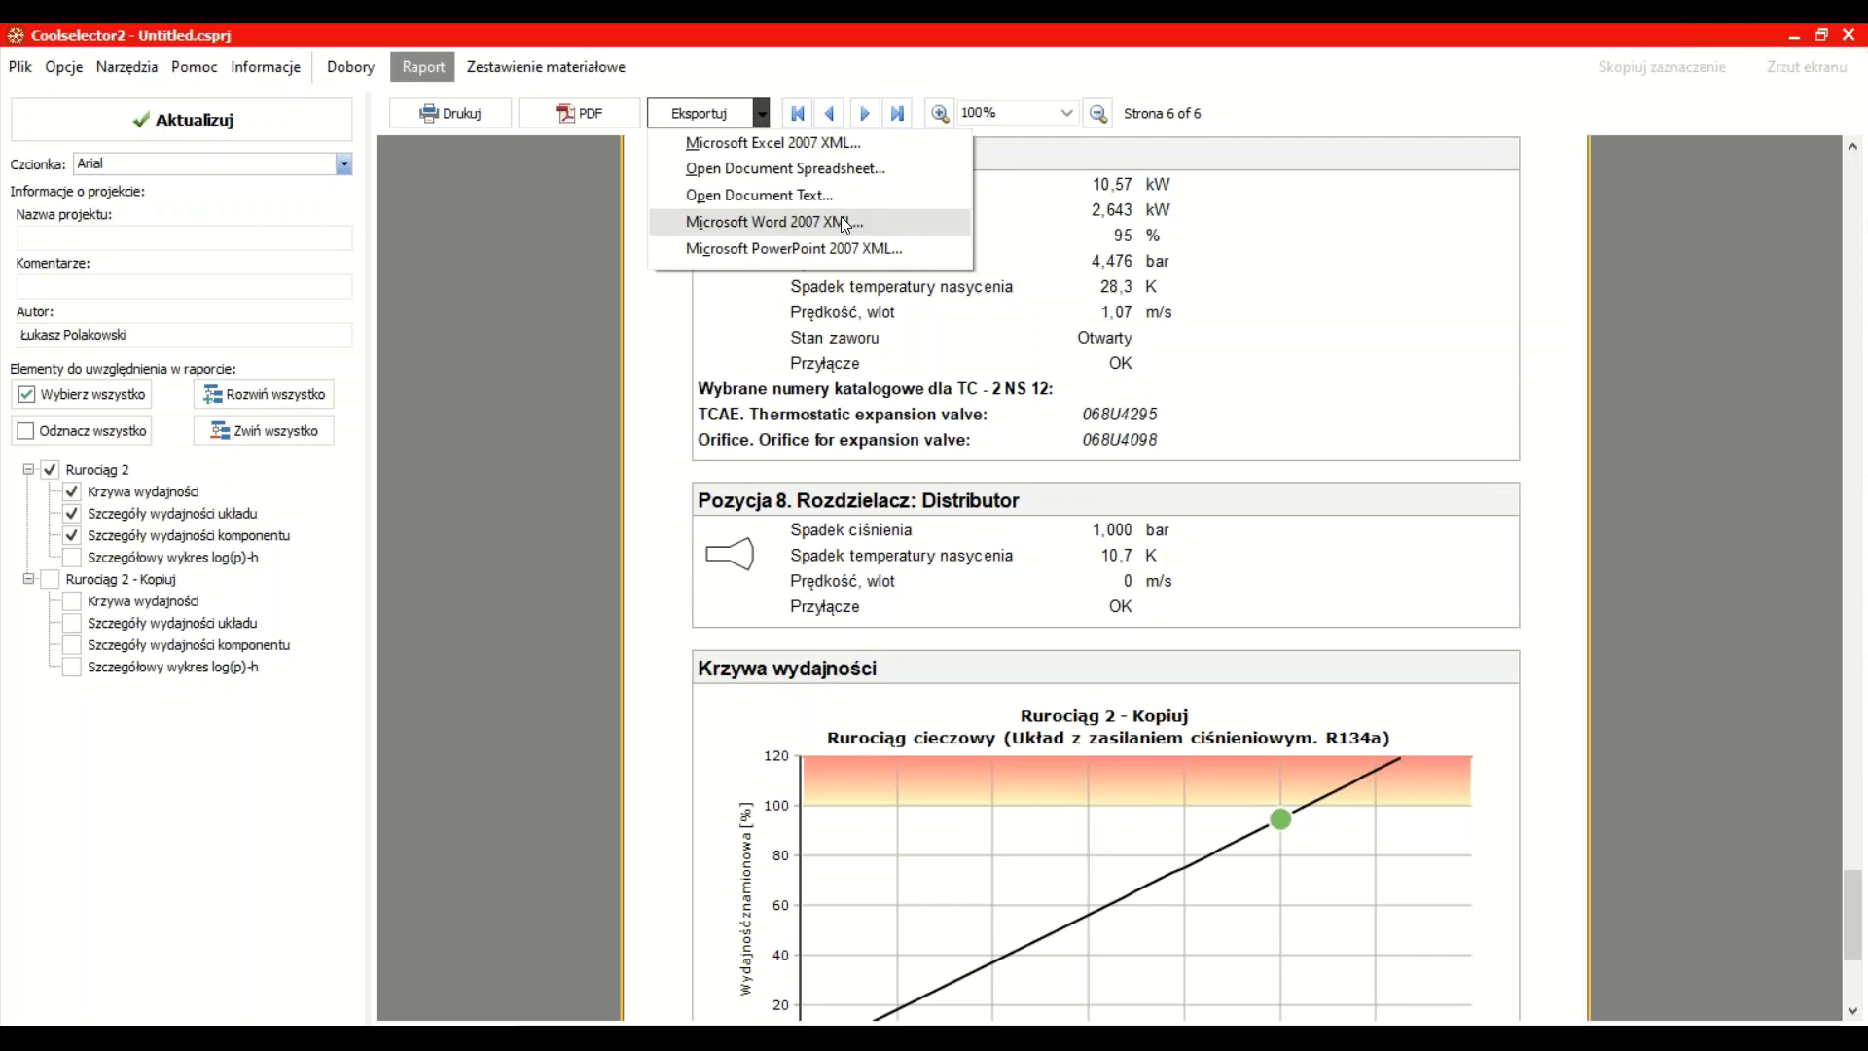
pyautogui.click(786, 73)
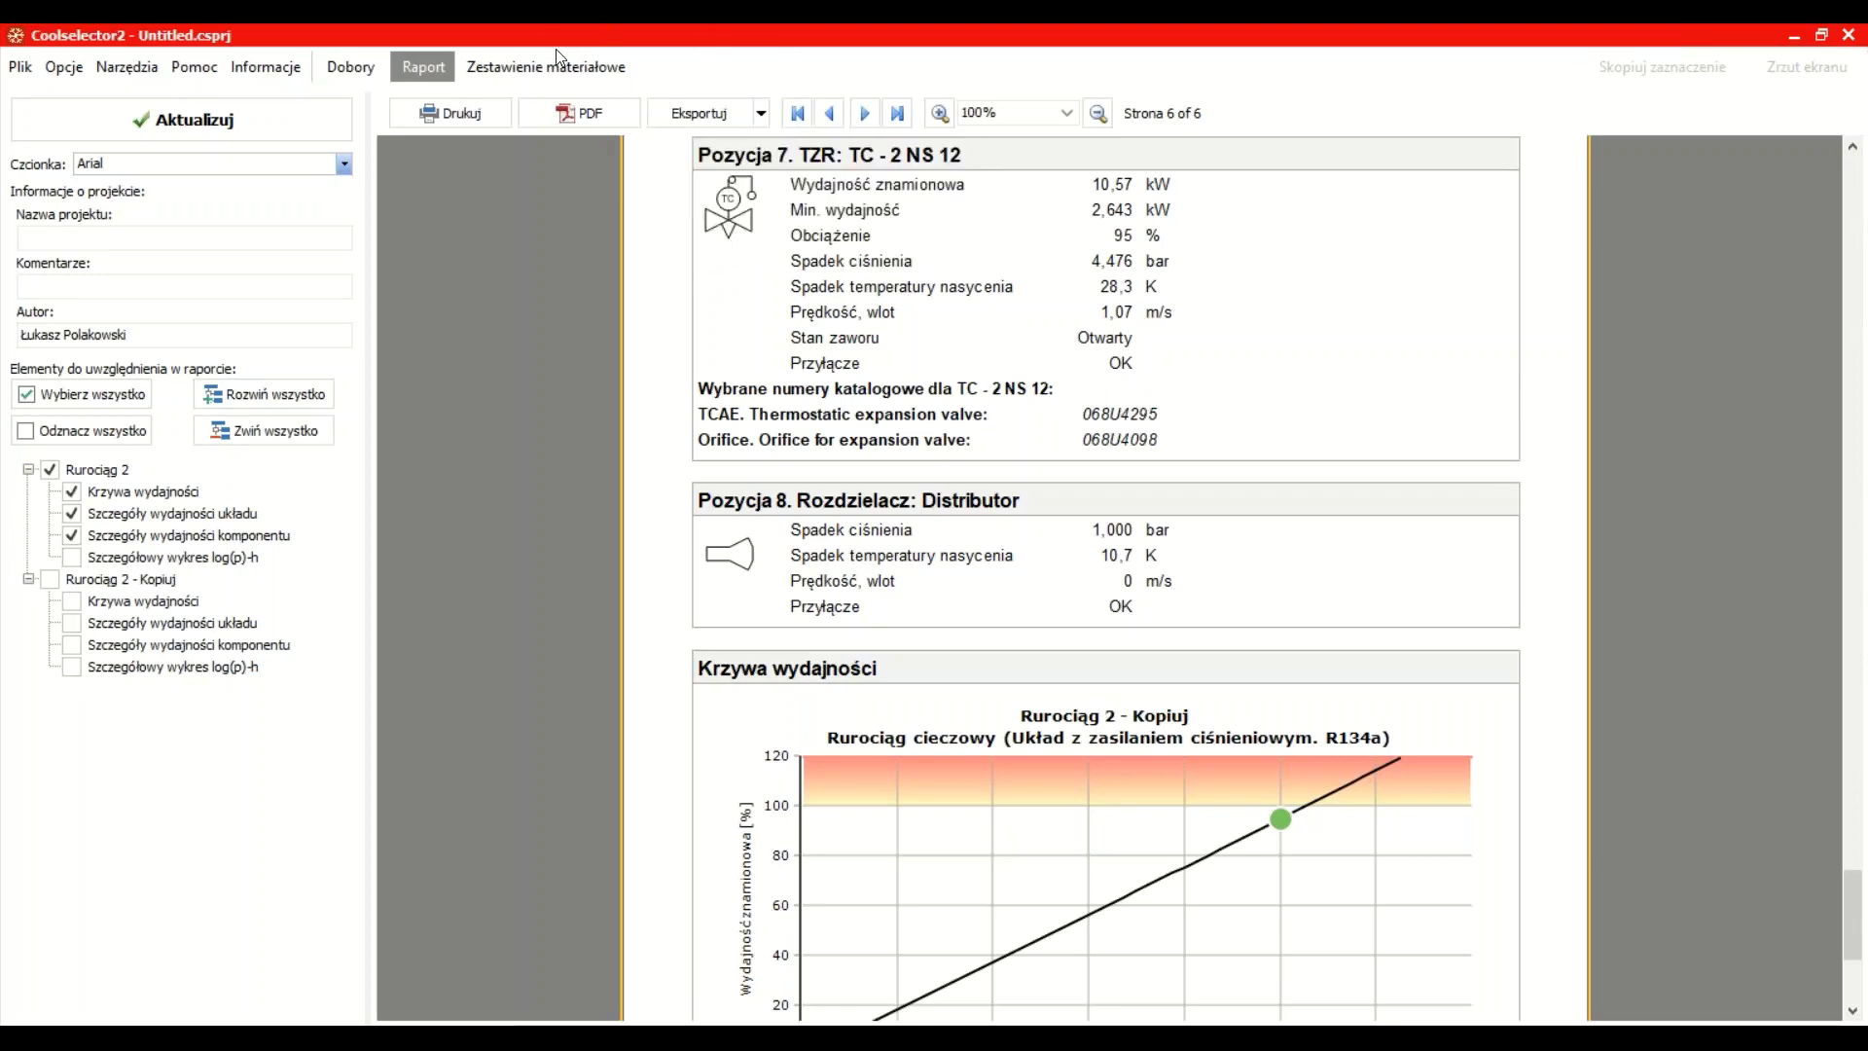
pyautogui.click(508, 68)
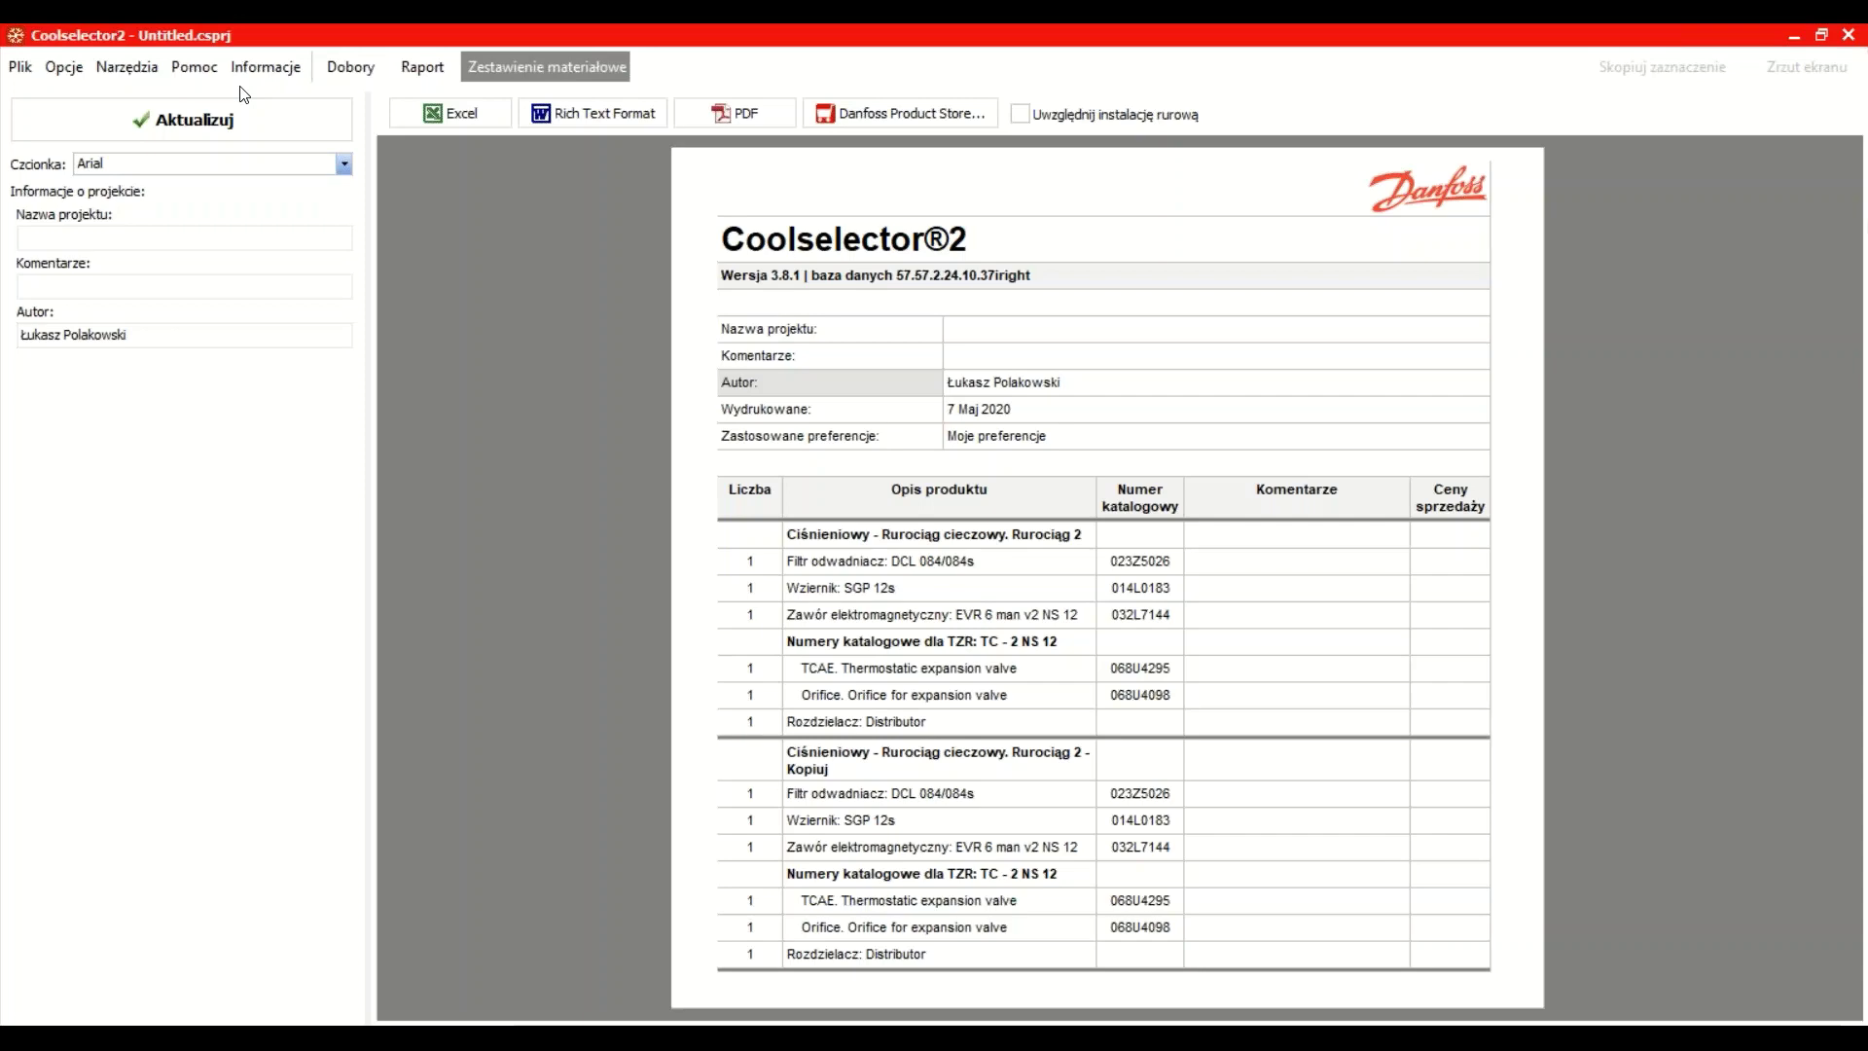
# Show the program's information, update and feedback options
pyautogui.click(269, 70)
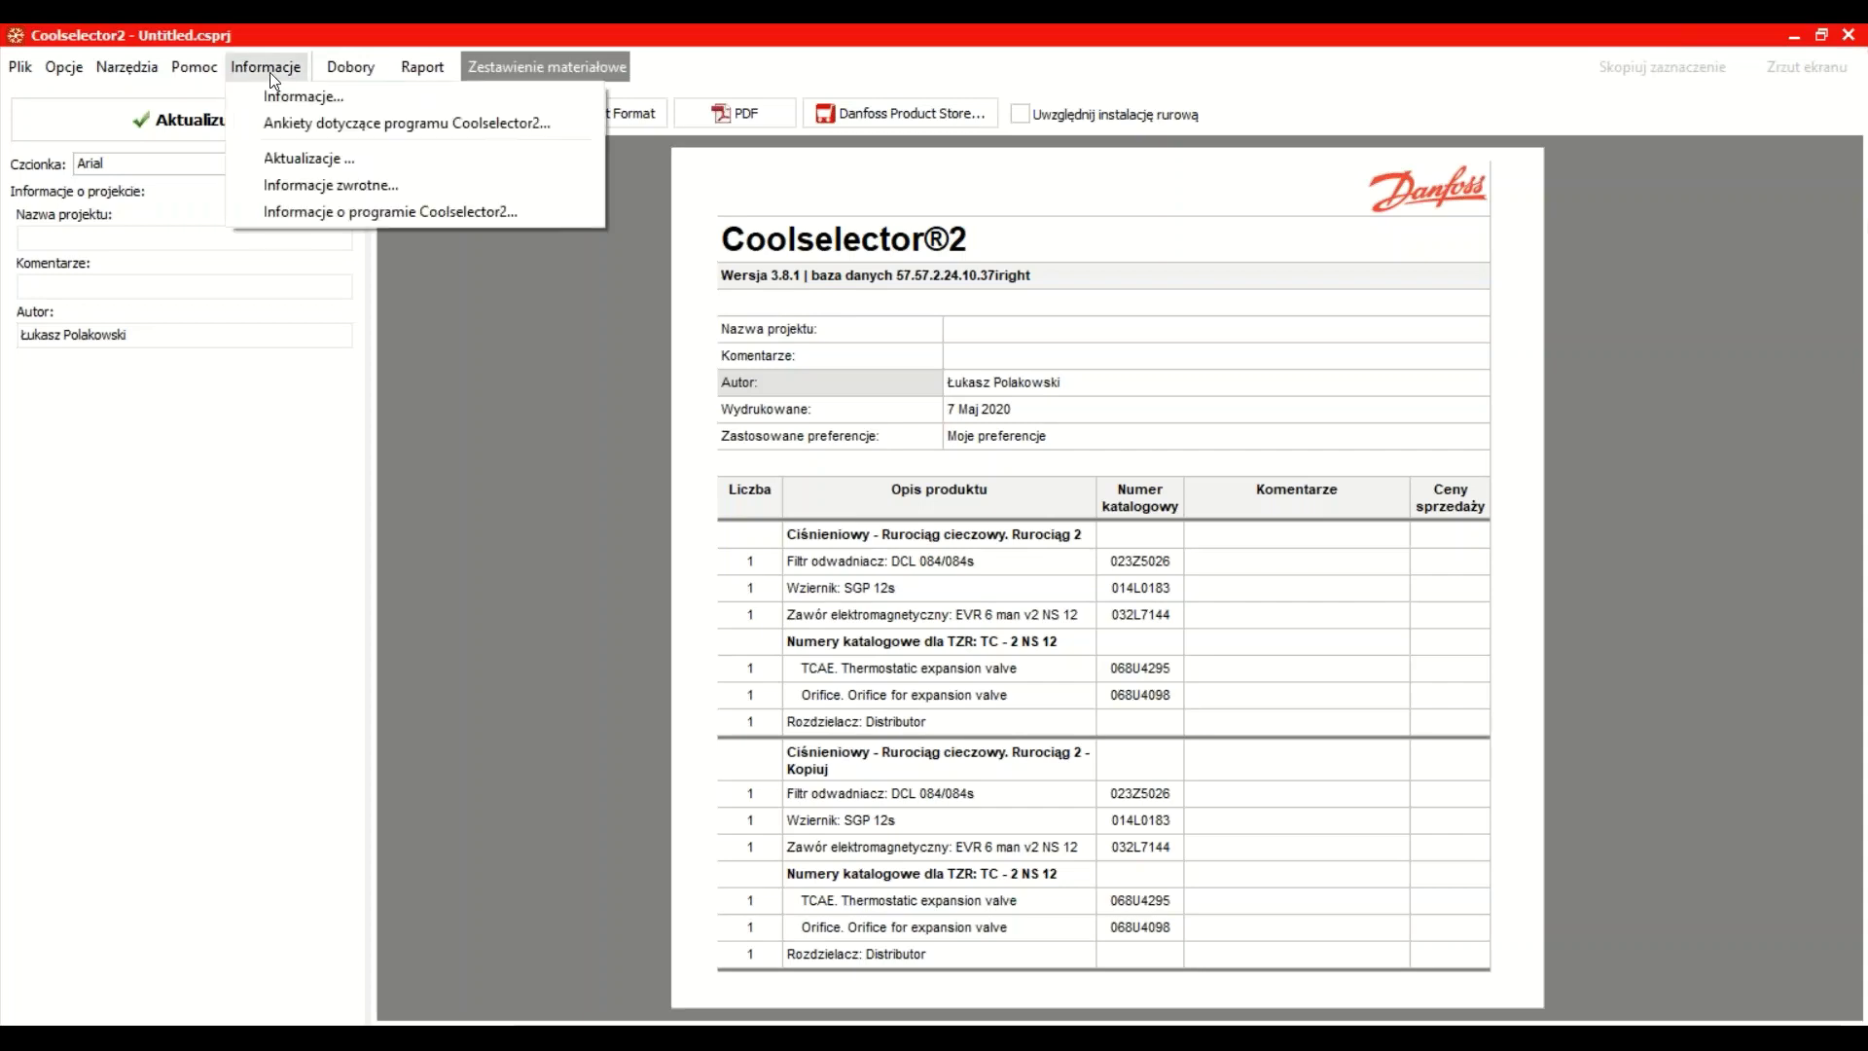